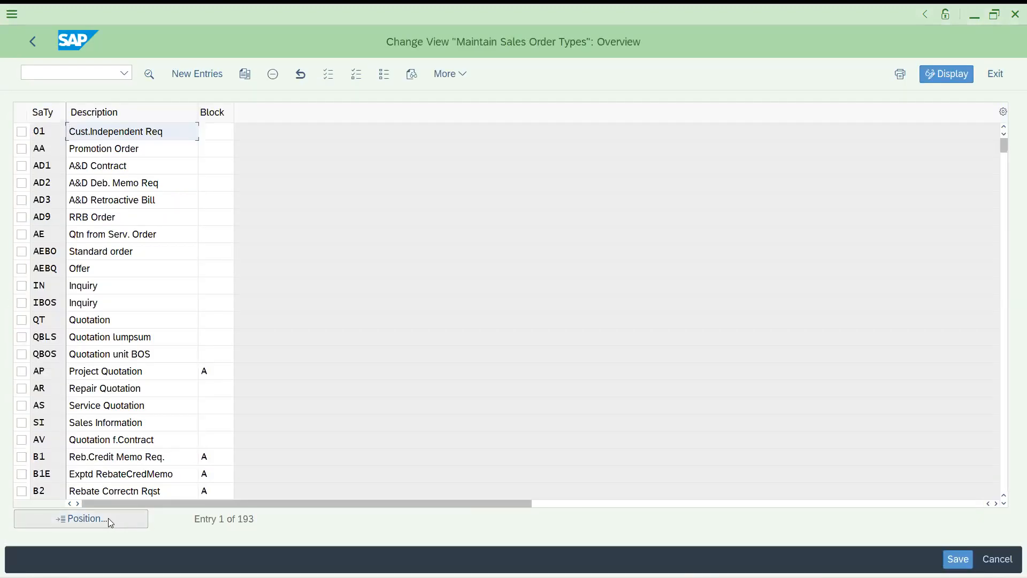
Jump the sales document type list to OR and open its Standard Order details
click(108, 518)
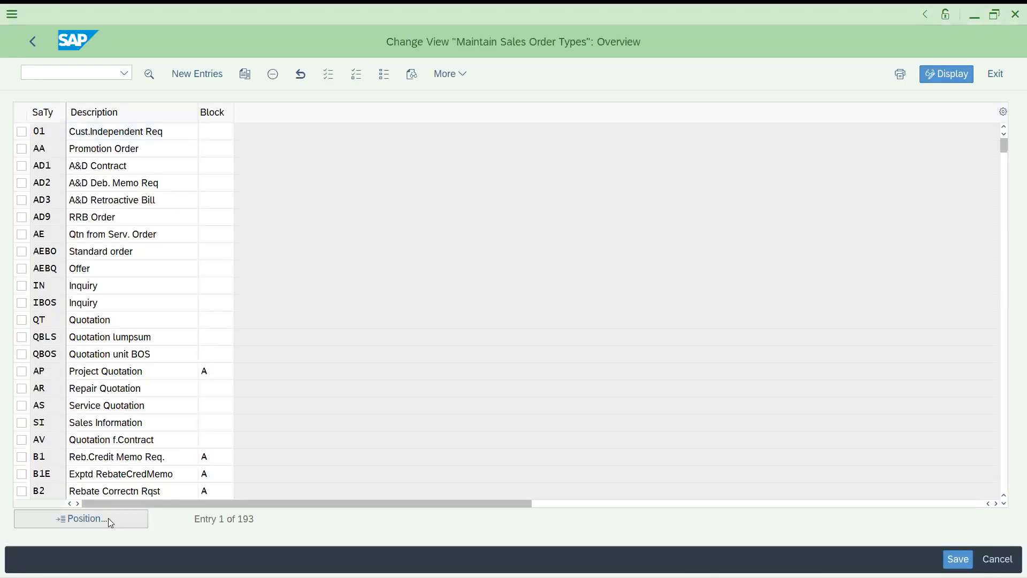
text(or)
key(Return)
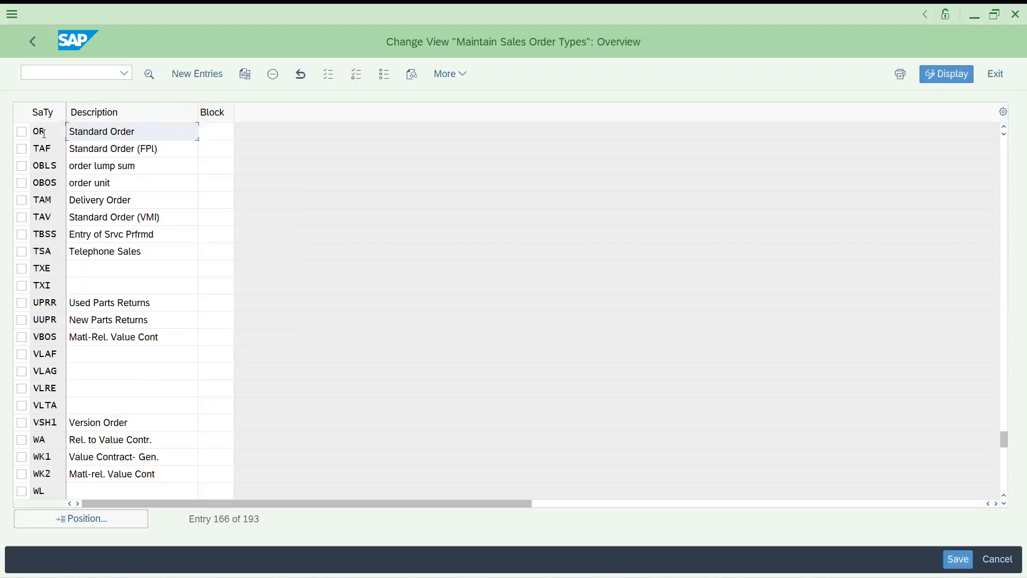
double_click(46, 134)
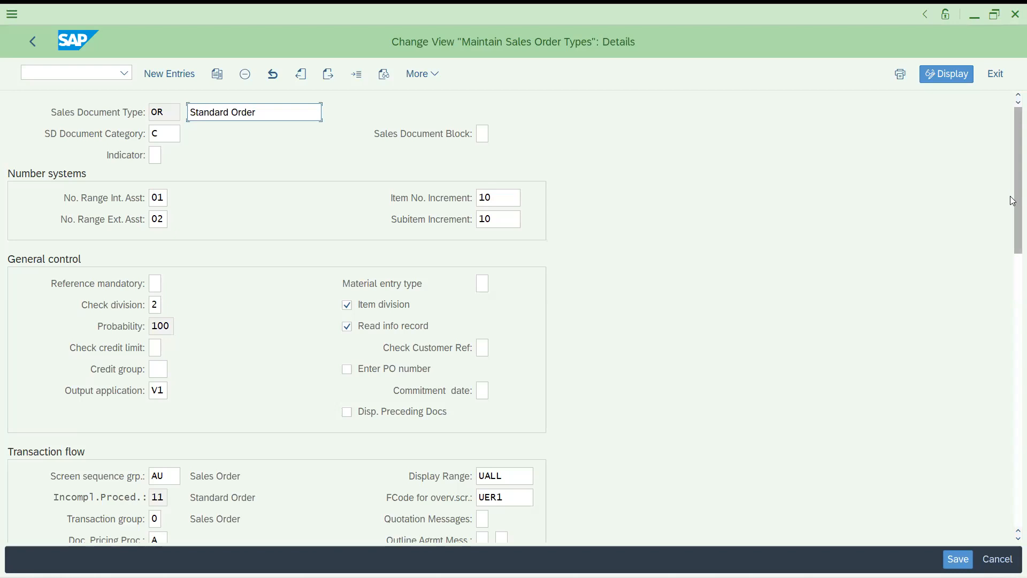
scroll(1010, 200, down, 10)
scroll(996, 406, down, 3)
scroll(1011, 323, up, 10)
scroll(1009, 223, down, 5)
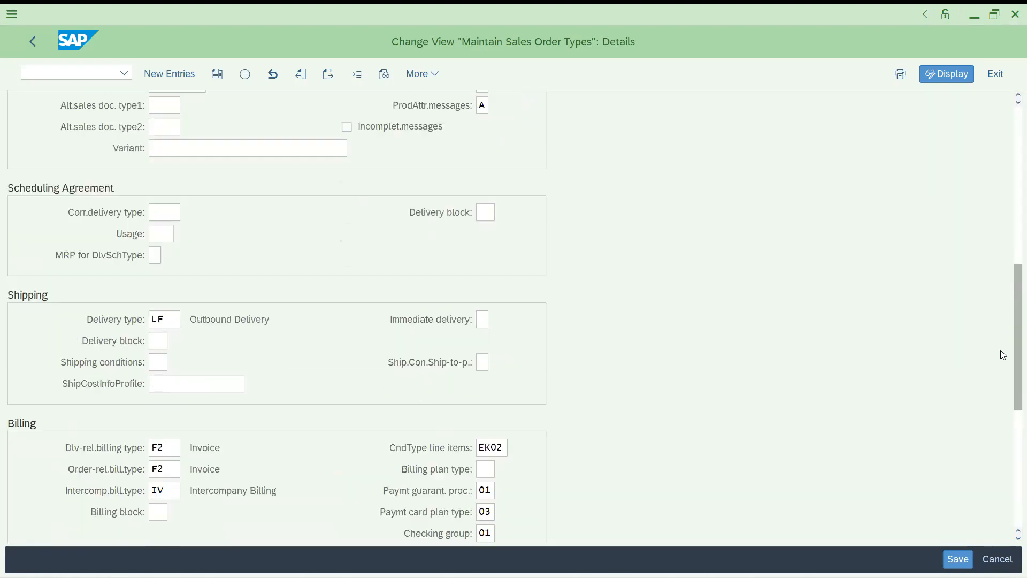
scroll(1000, 355, up, 7)
scroll(1005, 369, down, 5)
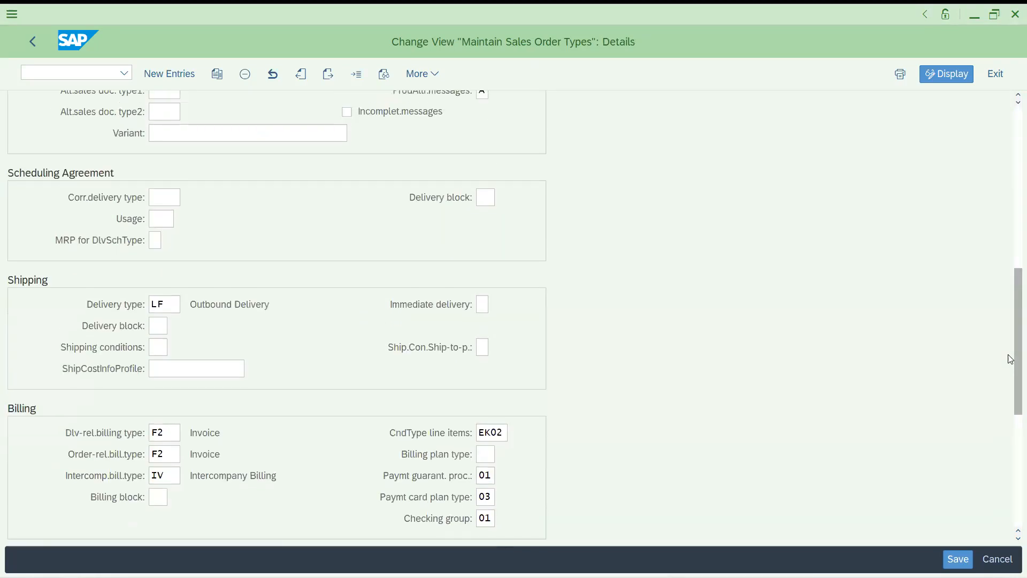
scroll(1010, 359, down, 2)
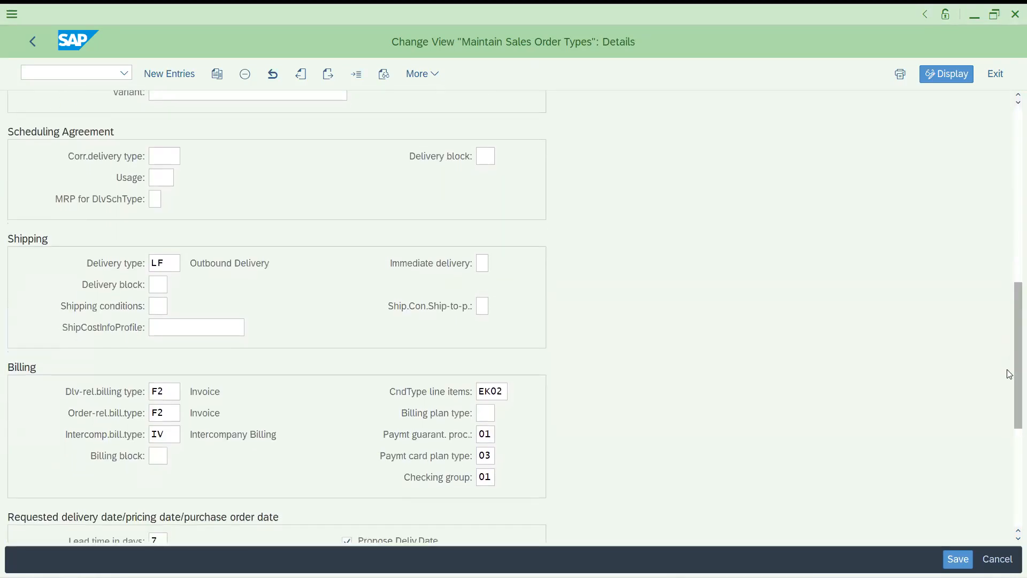
scroll(1009, 374, down, 3)
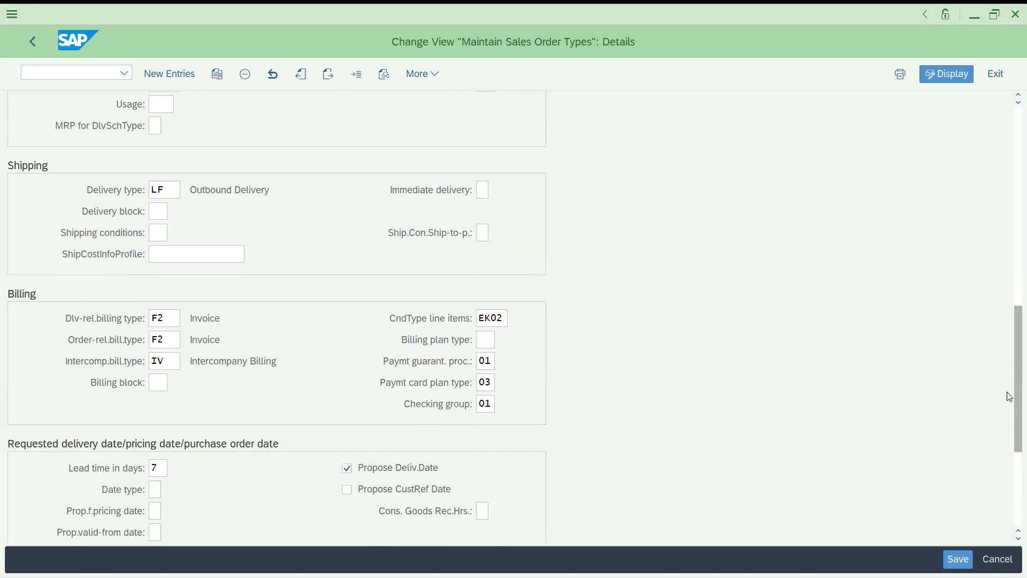
scroll(1009, 396, up, 10)
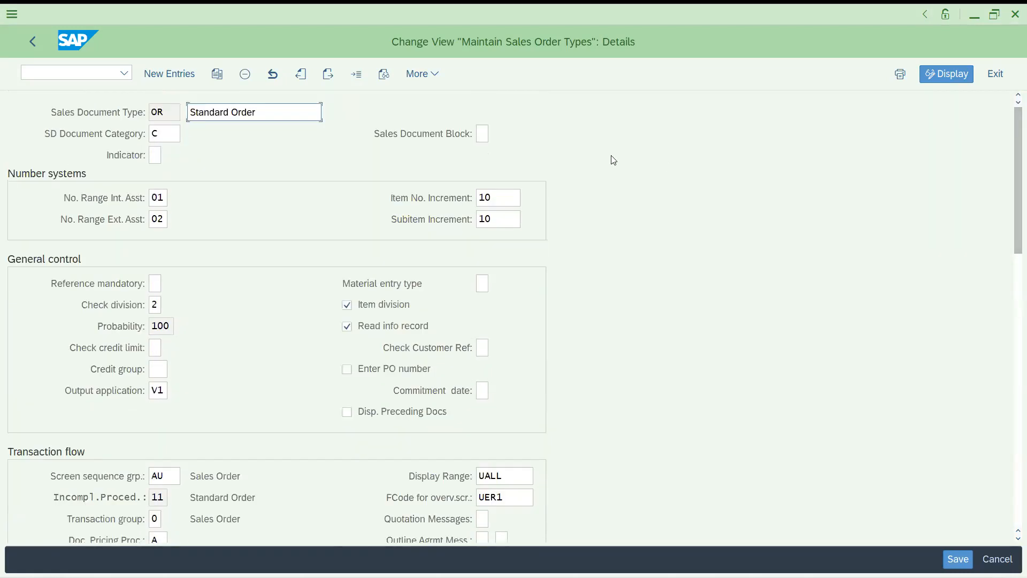
click(159, 112)
click(421, 74)
mouse_move(430, 120)
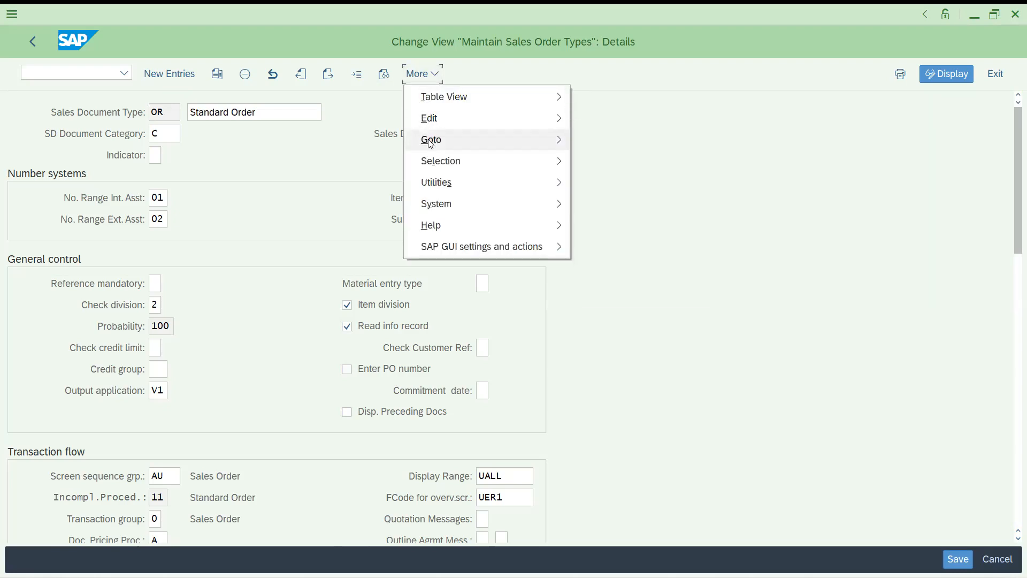
mouse_move(431, 143)
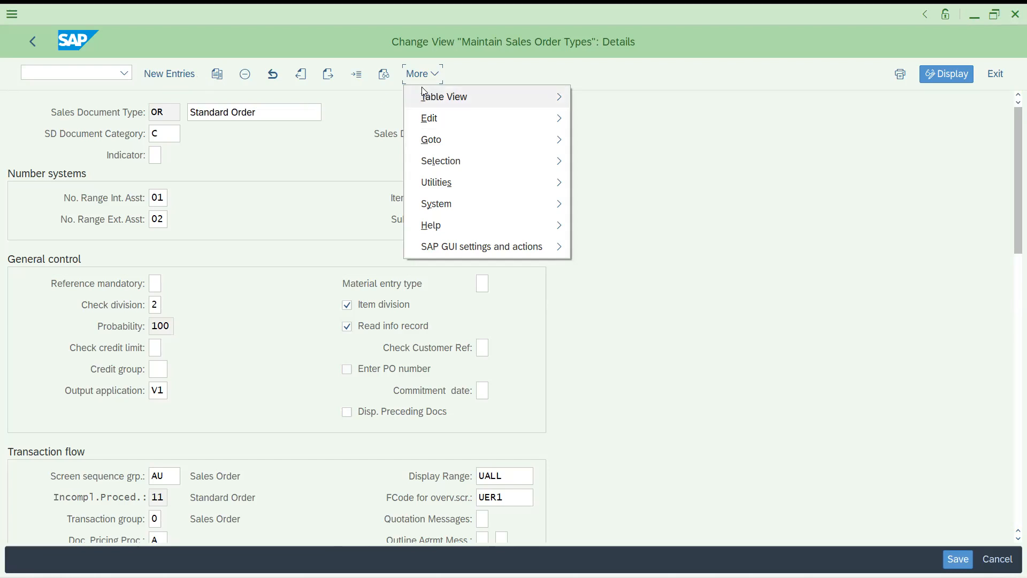
mouse_move(523, 97)
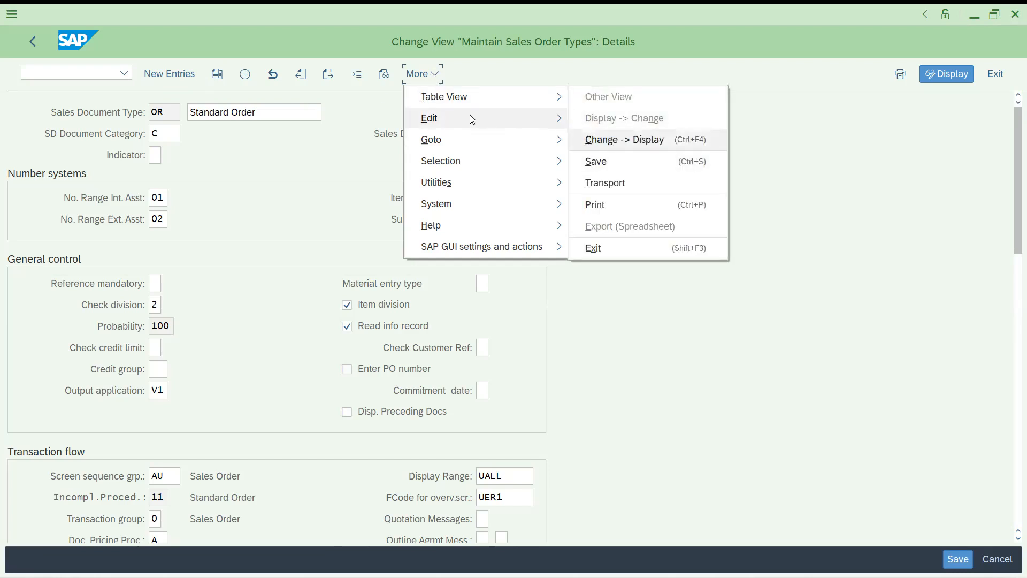
mouse_move(545, 136)
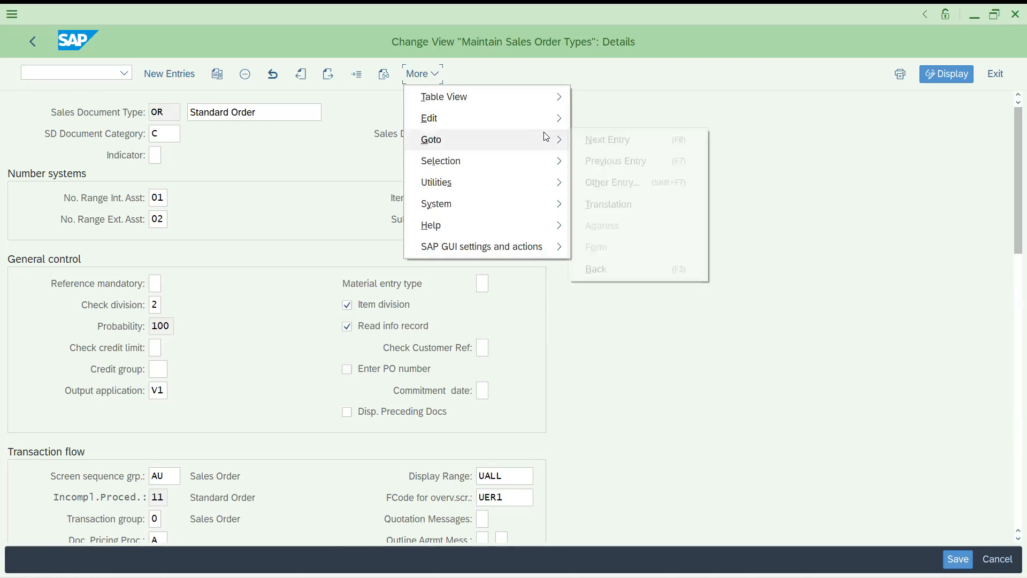
mouse_move(493, 165)
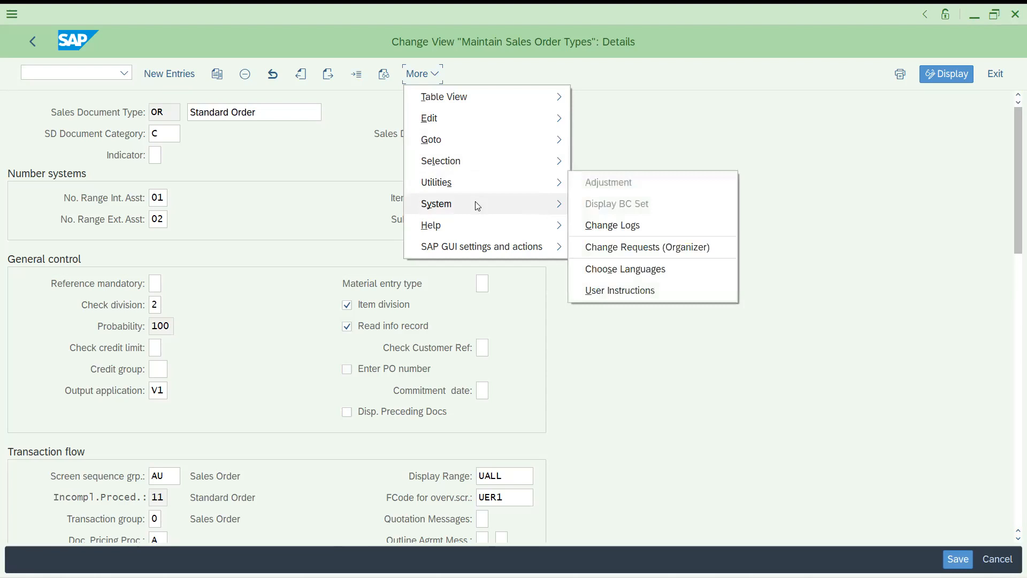
click(292, 211)
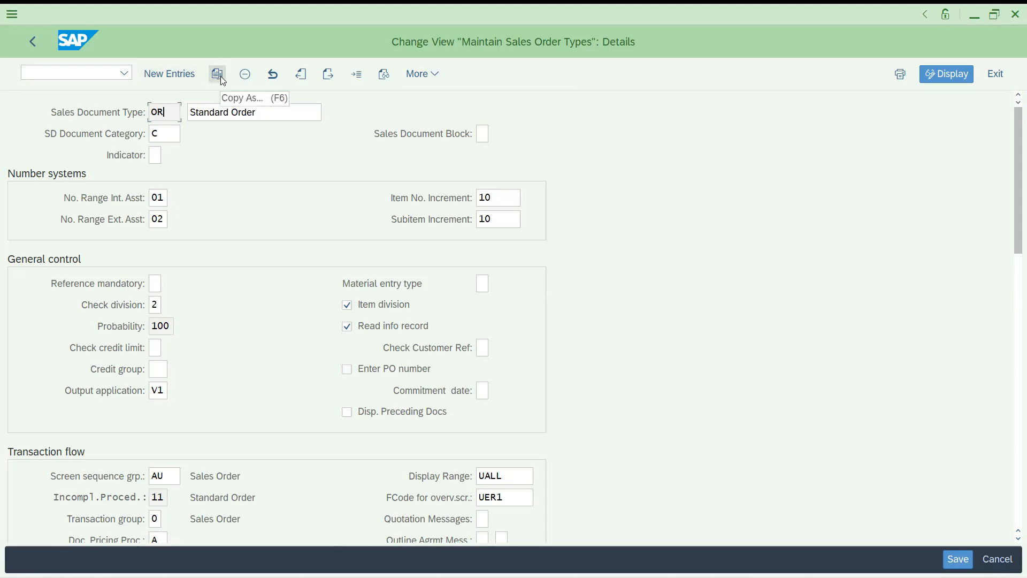
Switch the sales order types list back to change mode and jump to RE
click(944, 76)
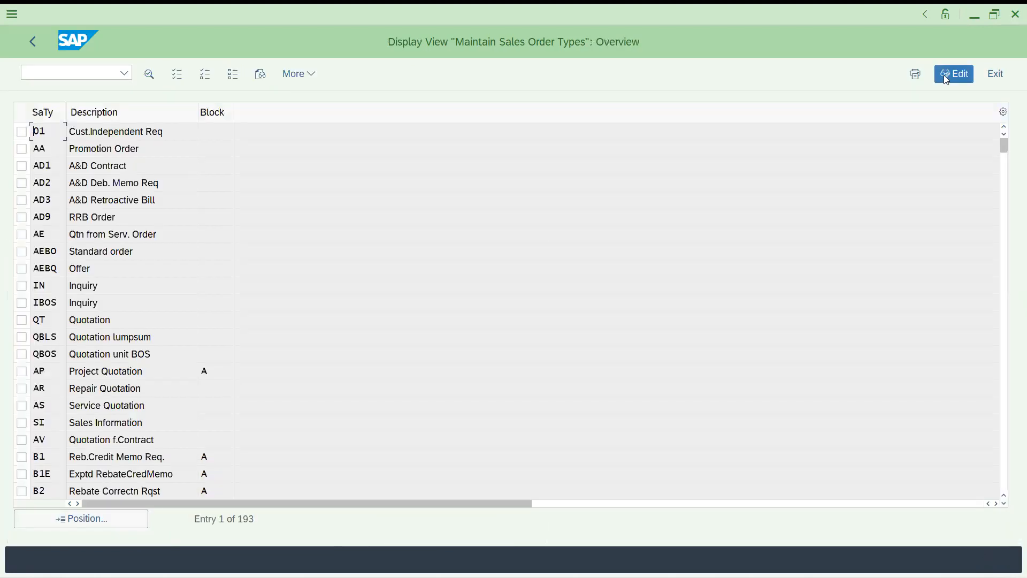
click(945, 76)
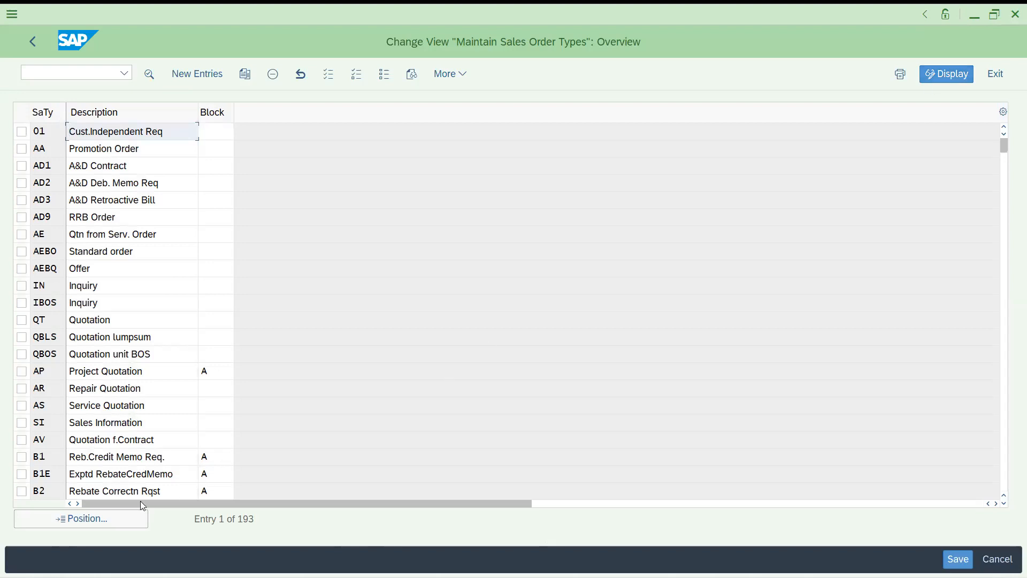
click(101, 520)
text(re)
key(Return)
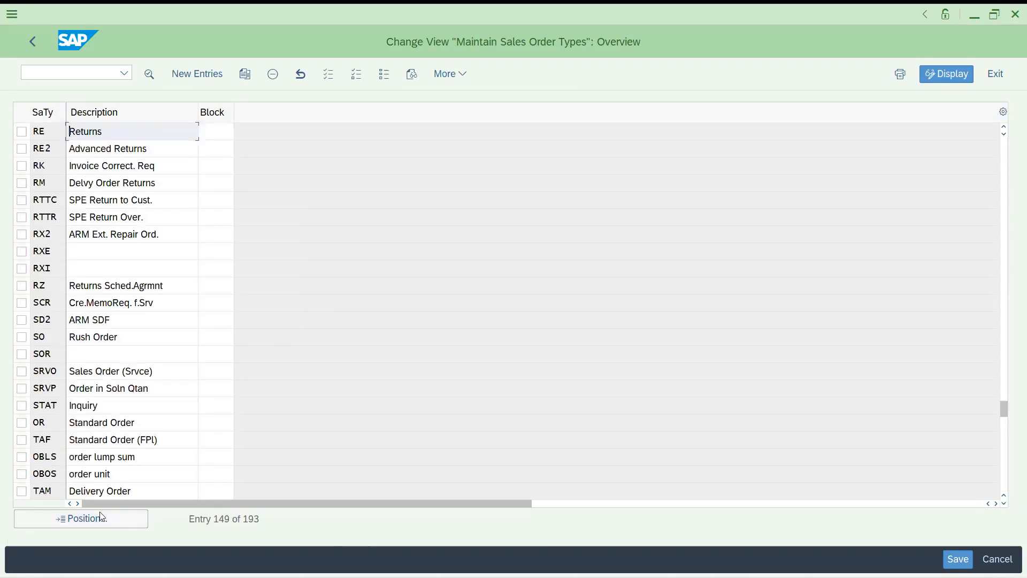
Jump the list to FD, select its type code, then begin positioning to SD
click(82, 518)
text(FD)
key(Return)
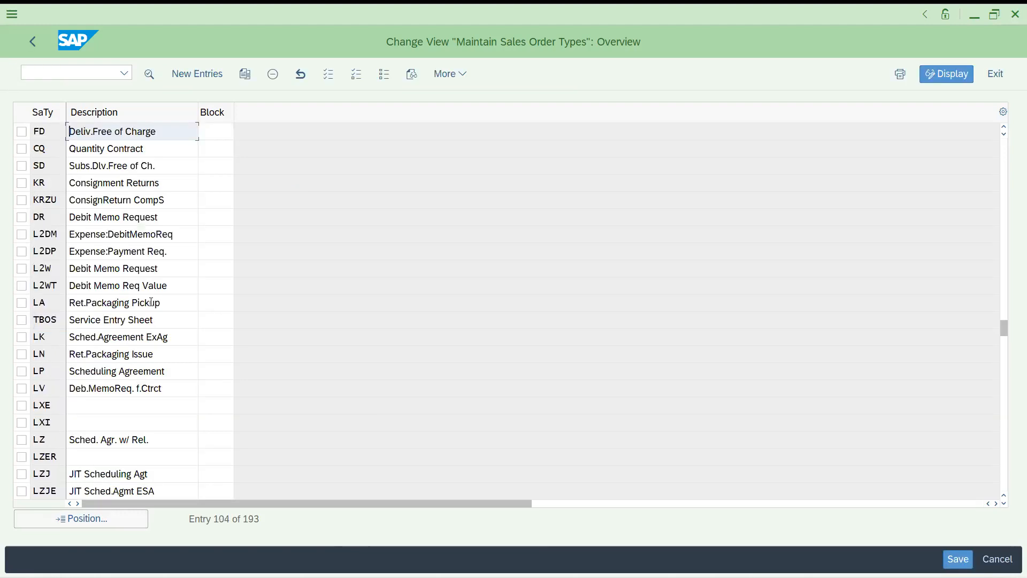
click(51, 130)
double_click(51, 131)
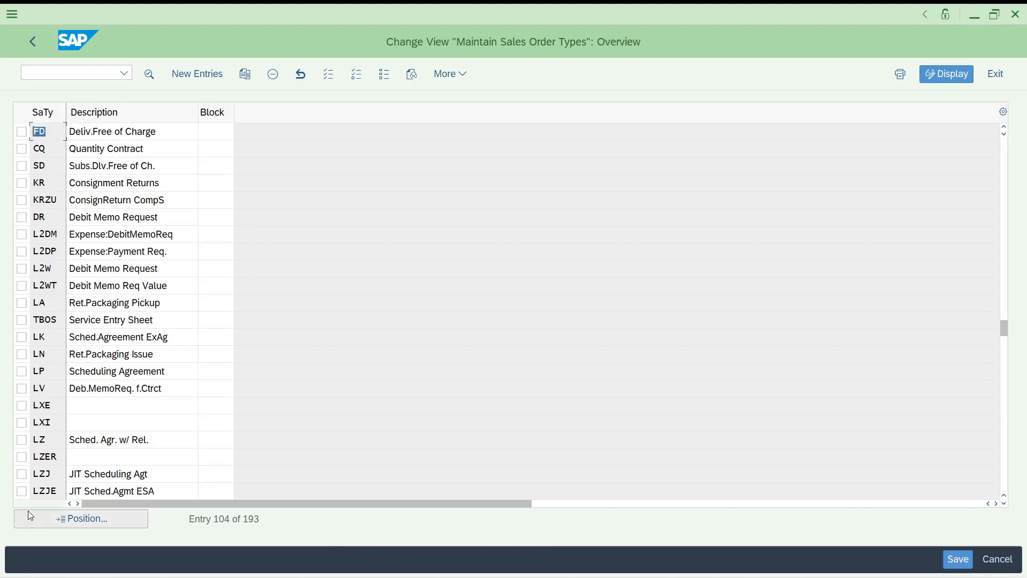
click(74, 522)
text(s)
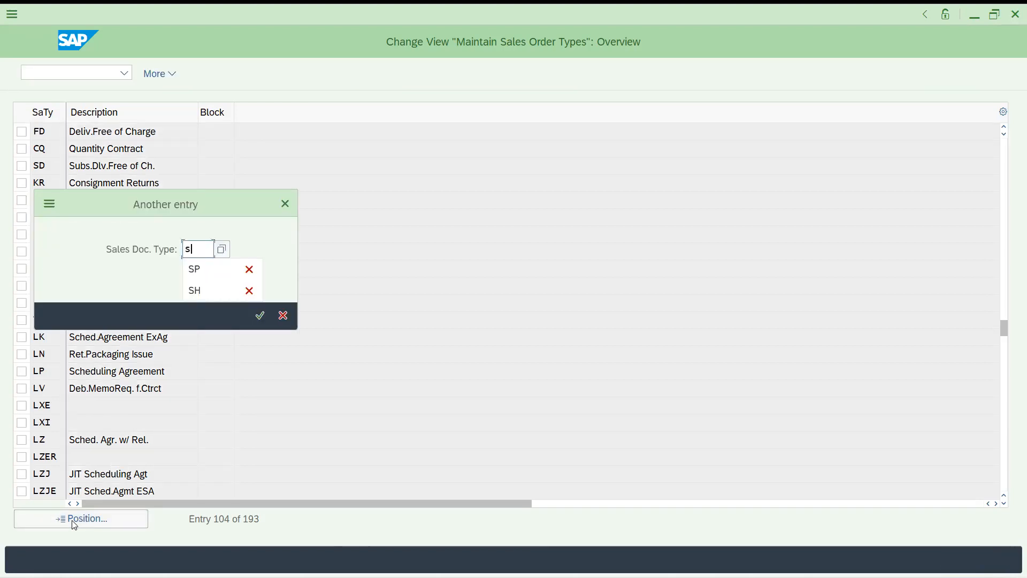
text(d)
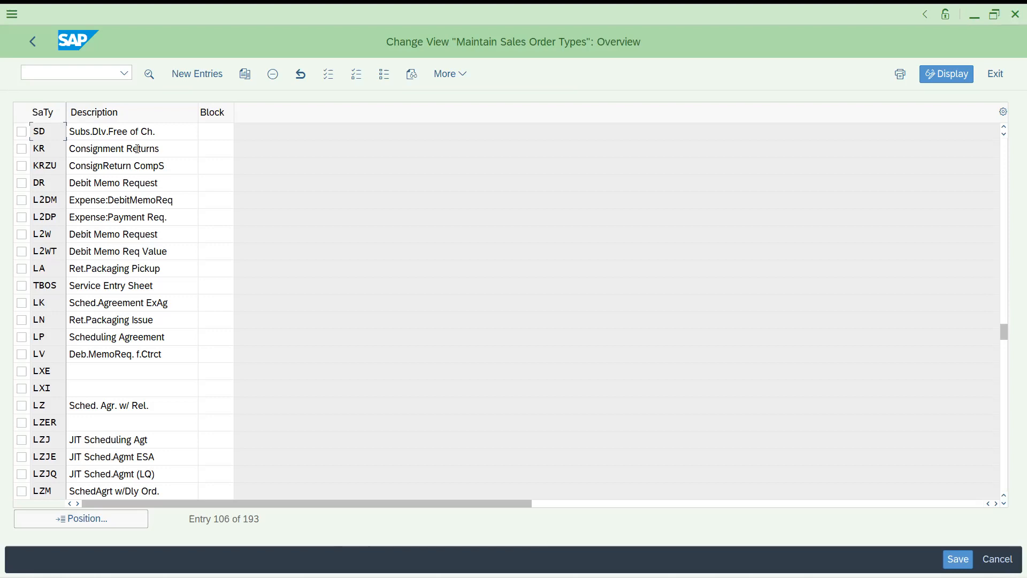
Reposition the list to the CF entries, then to CR Credit Memo Request
click(76, 521)
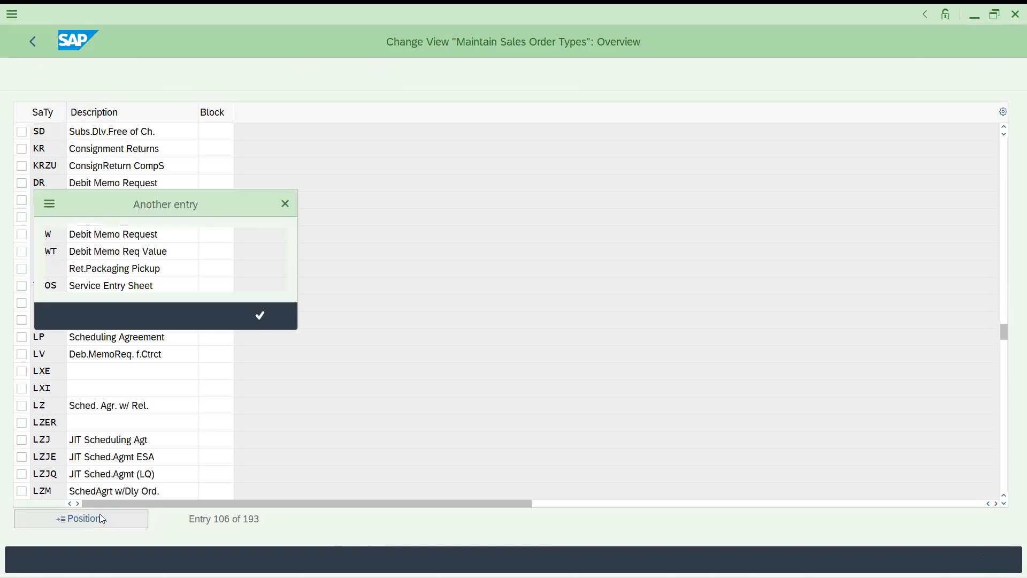
text(cf)
key(Return)
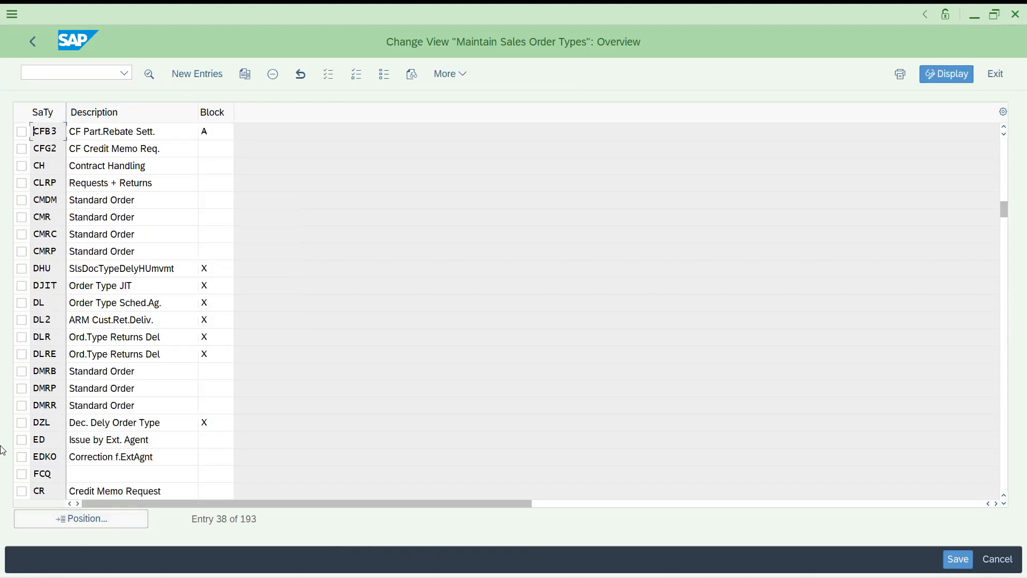
click(105, 520)
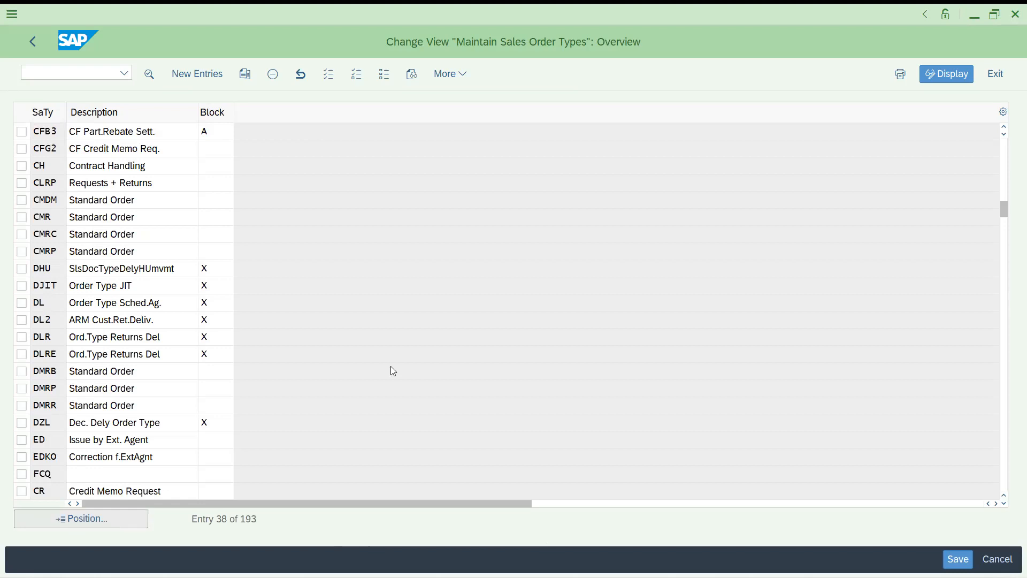
text(cr)
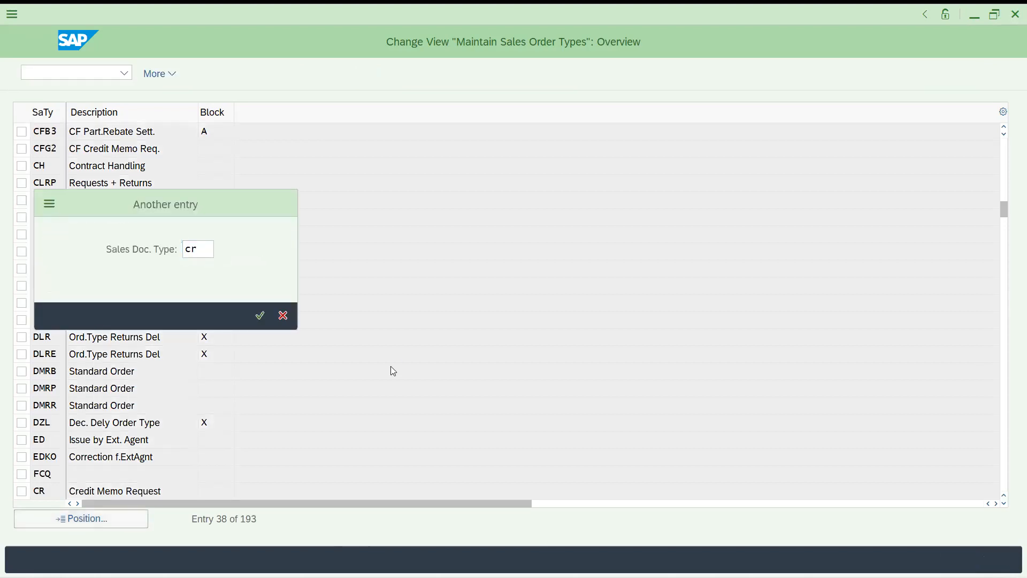
key(Return)
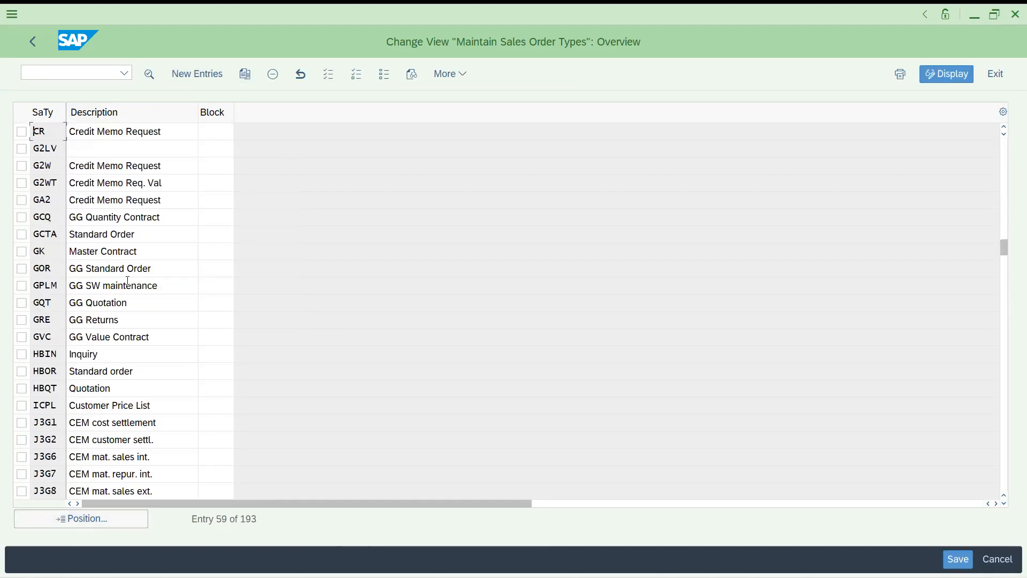
Jump the list to the R entries, then to the DR entry
click(54, 520)
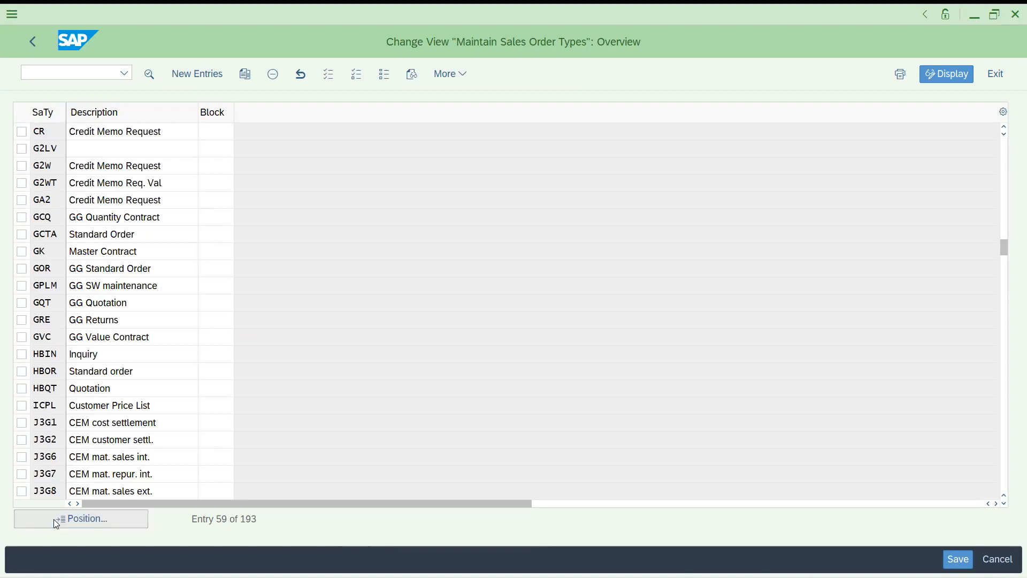
text(r)
key(Return)
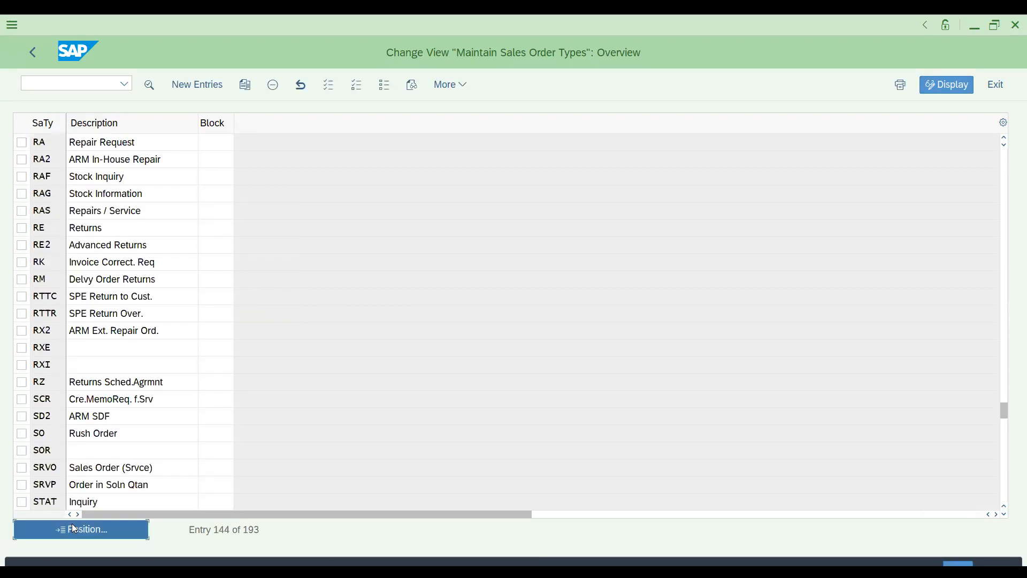
key(Return)
text(dr)
key(Return)
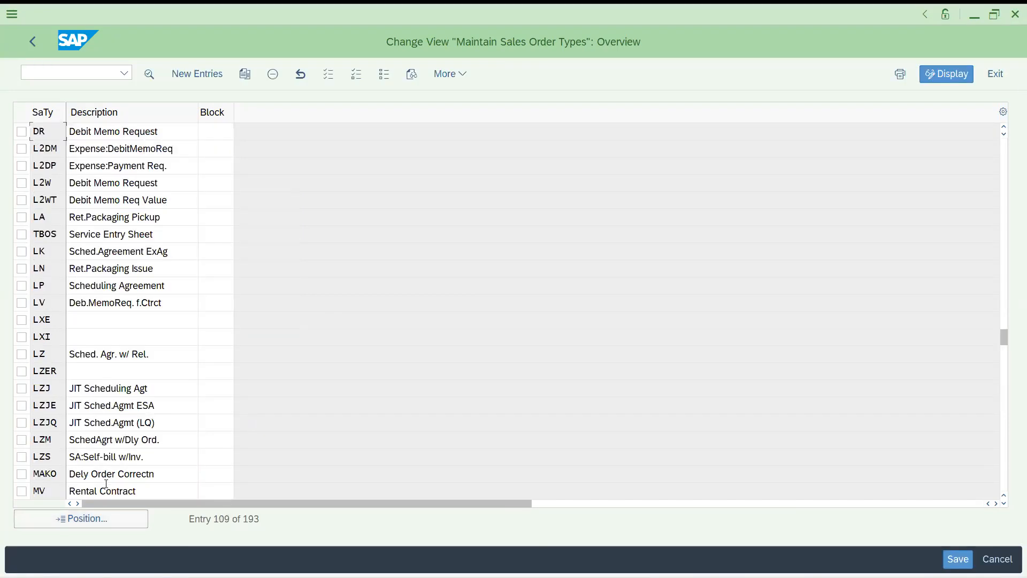
Jump the list to RK, then to the entries starting with RT
click(116, 520)
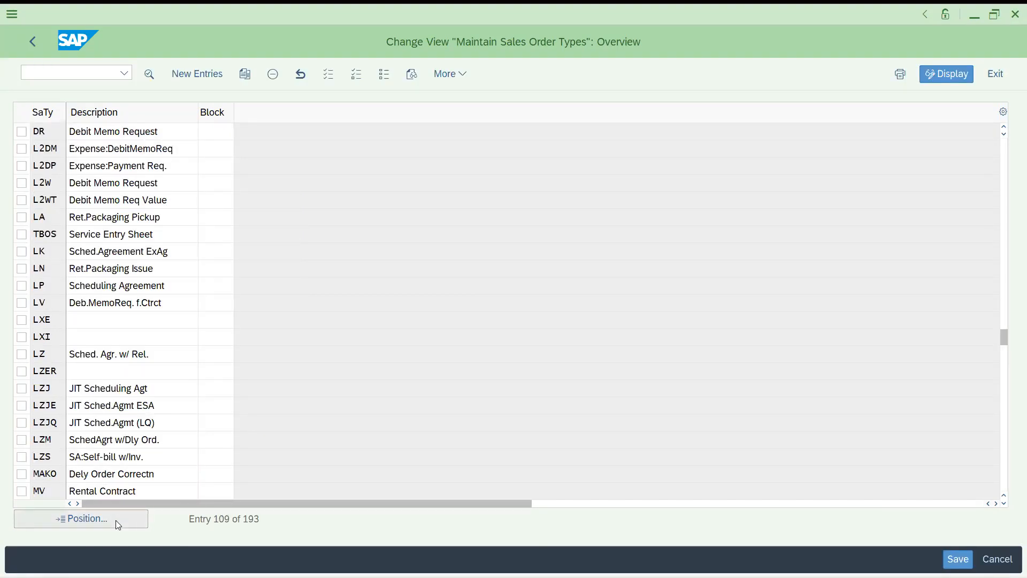
text(rk)
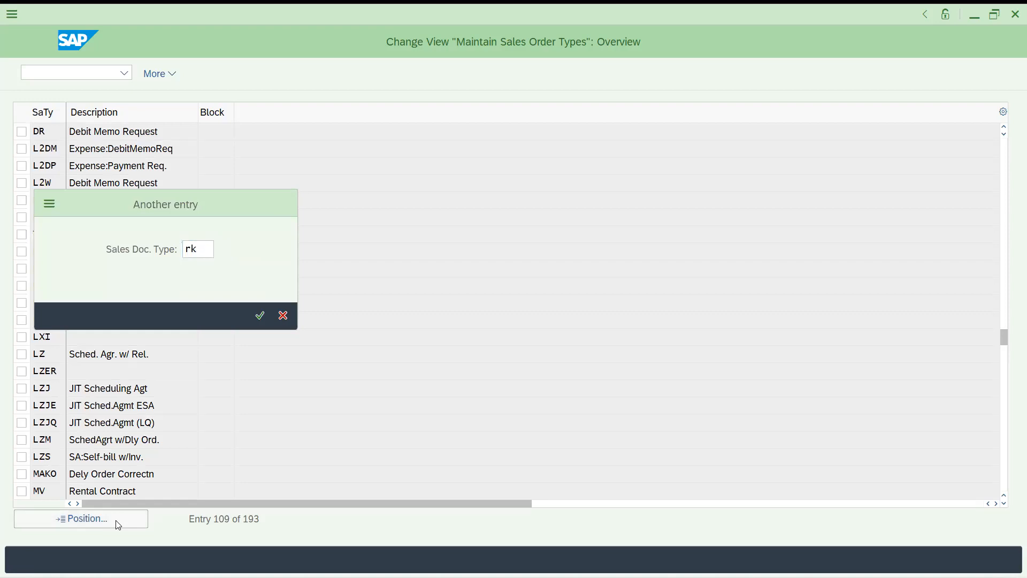
key(Return)
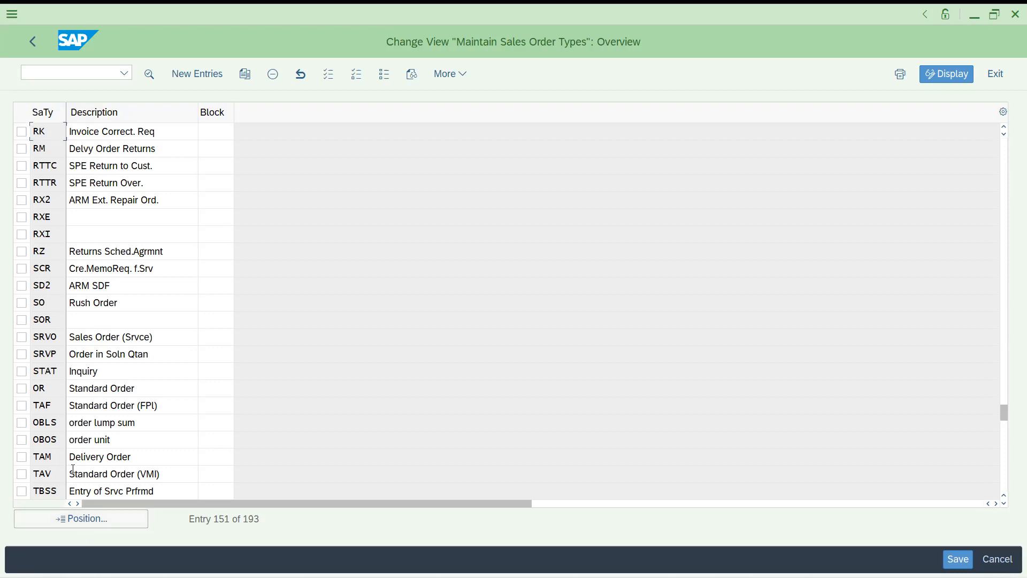
click(104, 519)
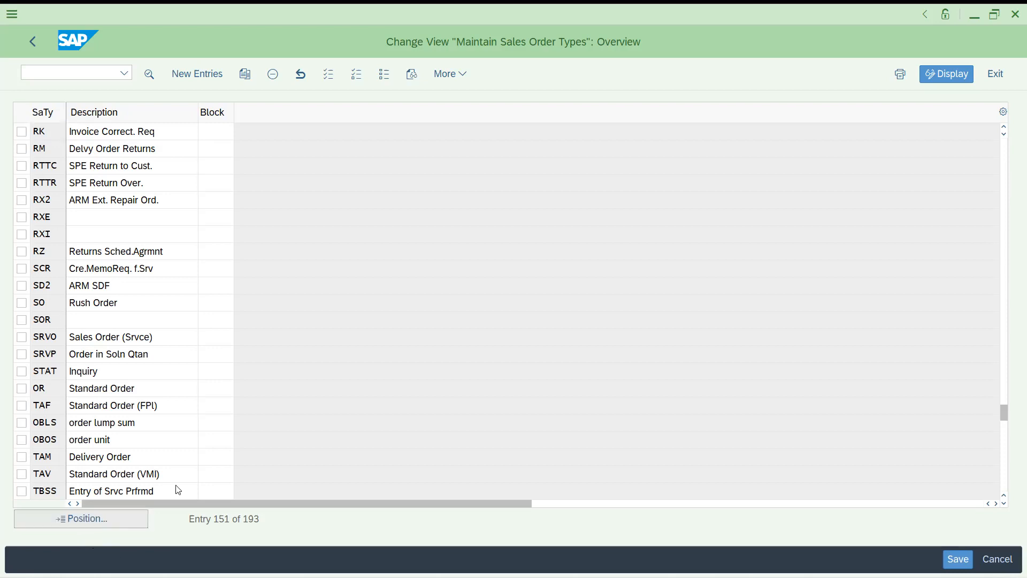
text(RT)
key(Return)
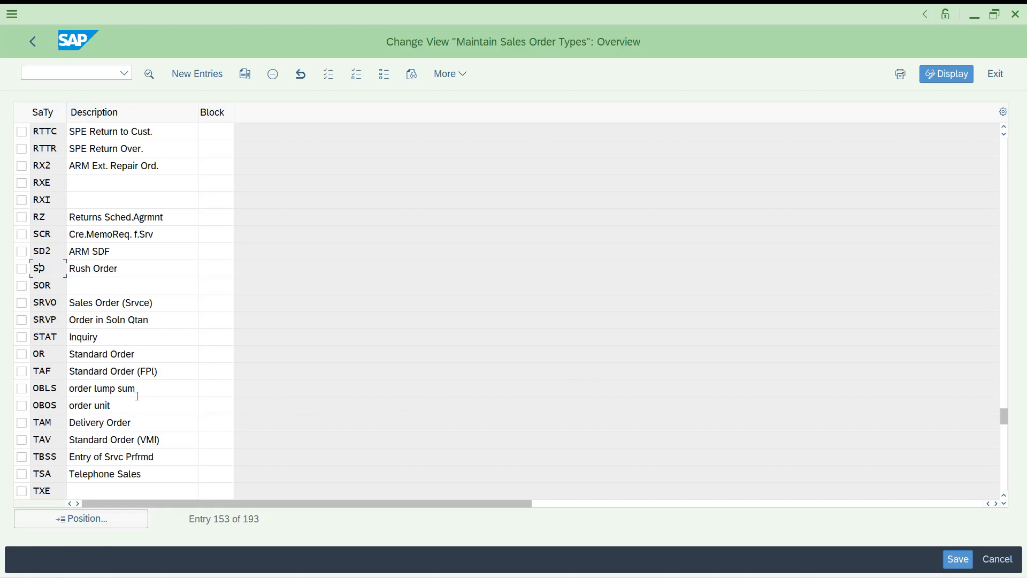
Open the TSA Telephone Sales details and re-maximize the SAP window
double_click(47, 476)
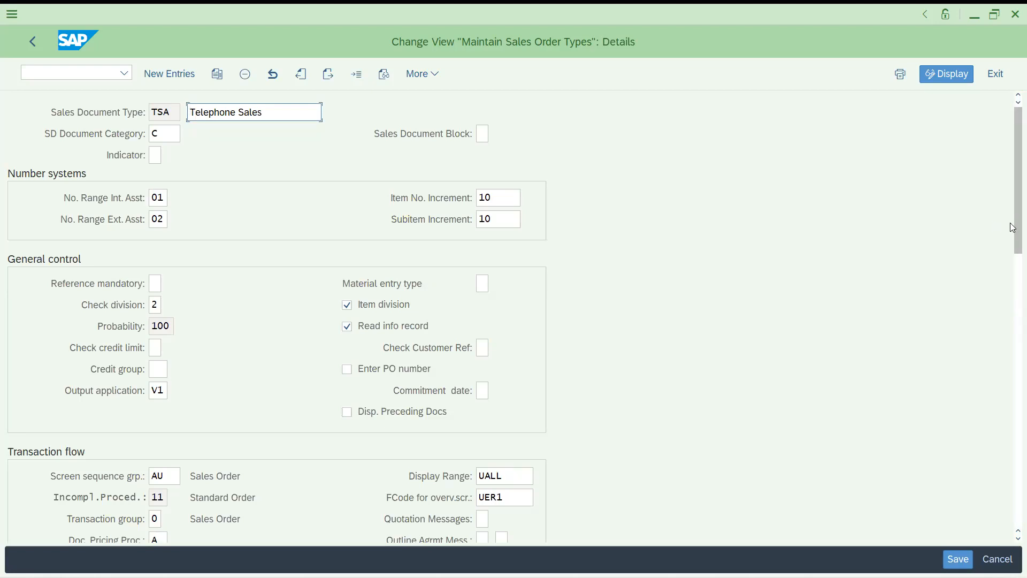
click(995, 14)
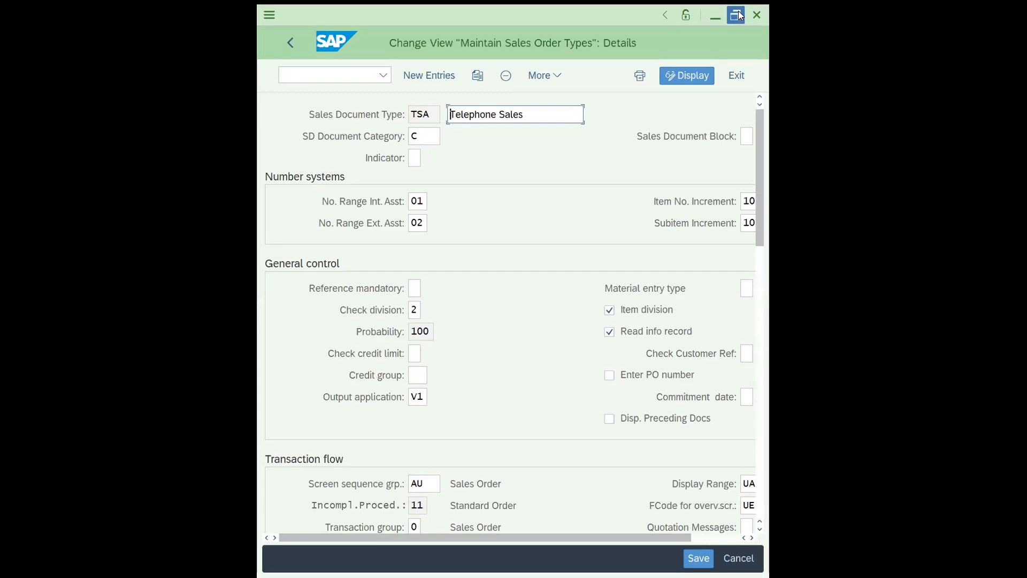
click(738, 13)
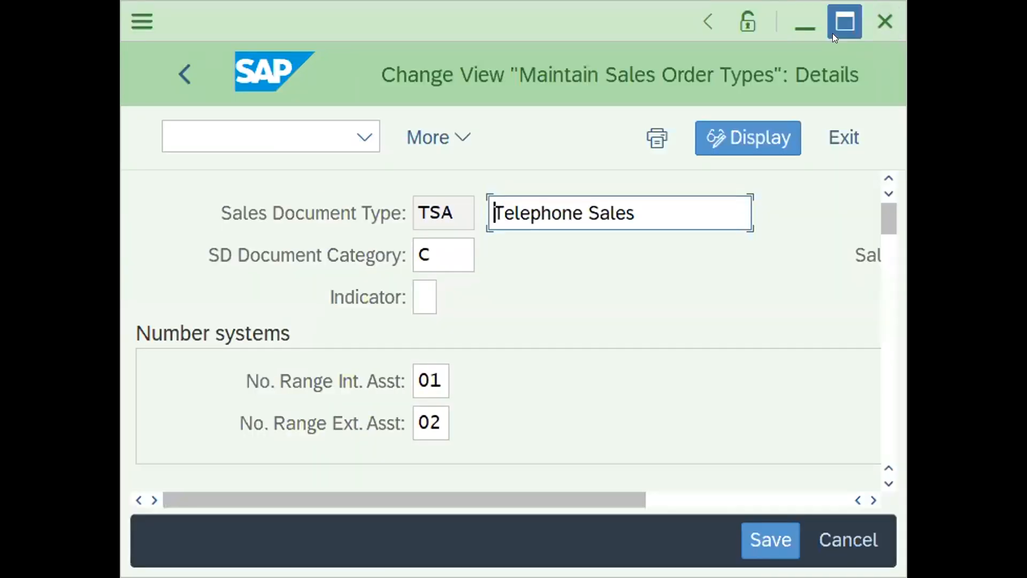
click(833, 34)
drag(1010, 221, 1013, 143)
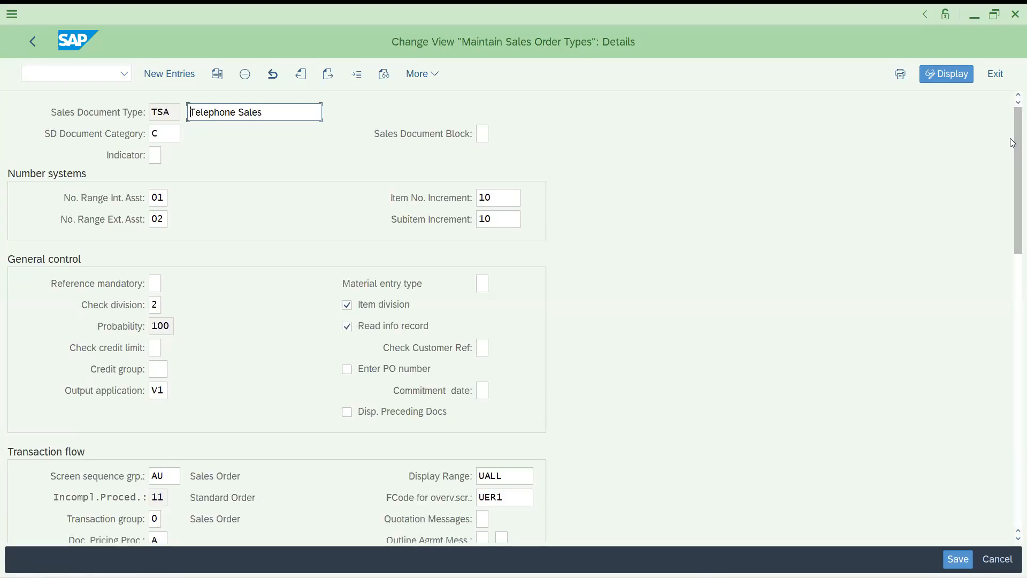
Go back to the order types list and open the OR Standard Order details
click(946, 74)
click(145, 523)
text(or)
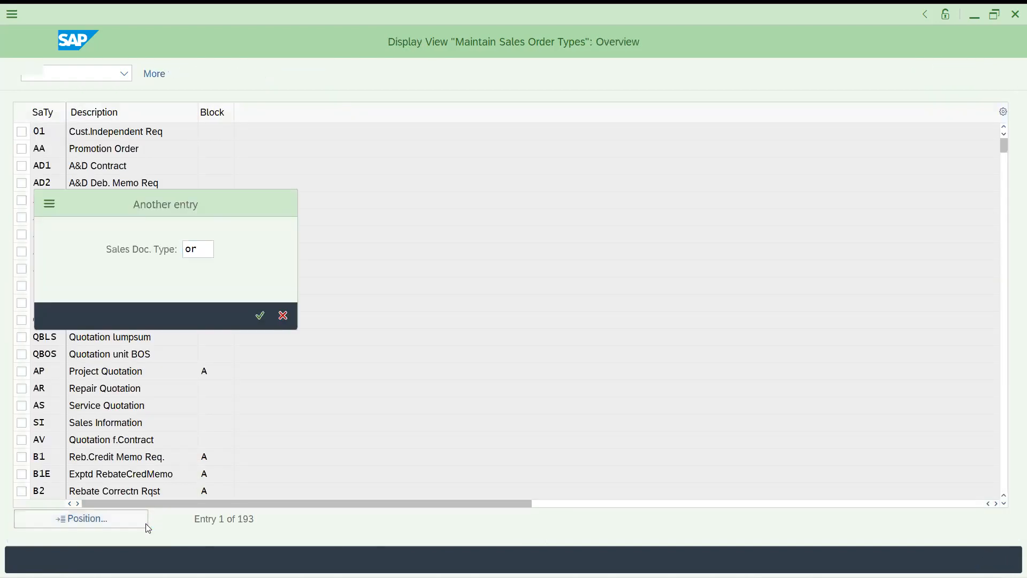
key(Return)
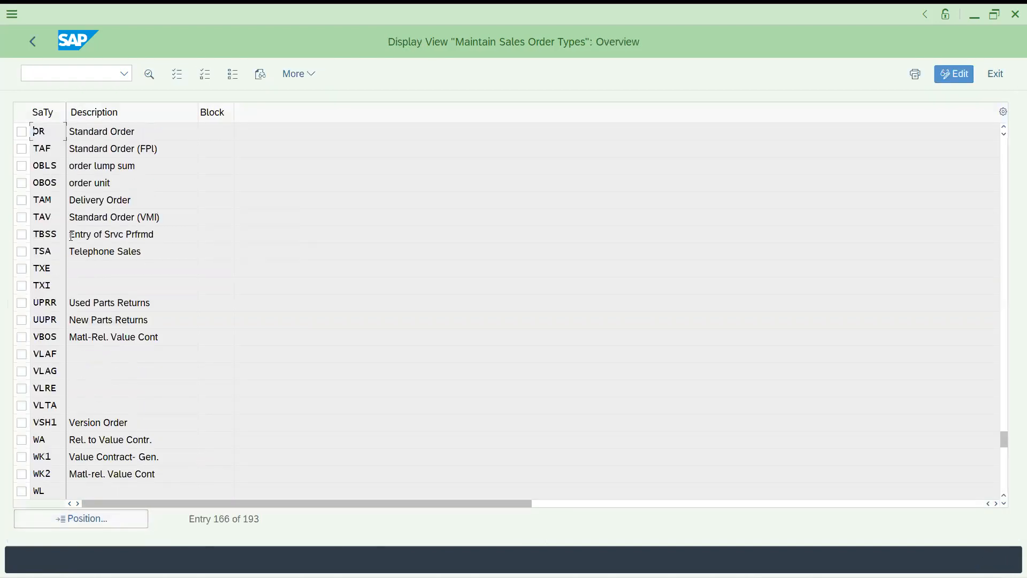
double_click(101, 134)
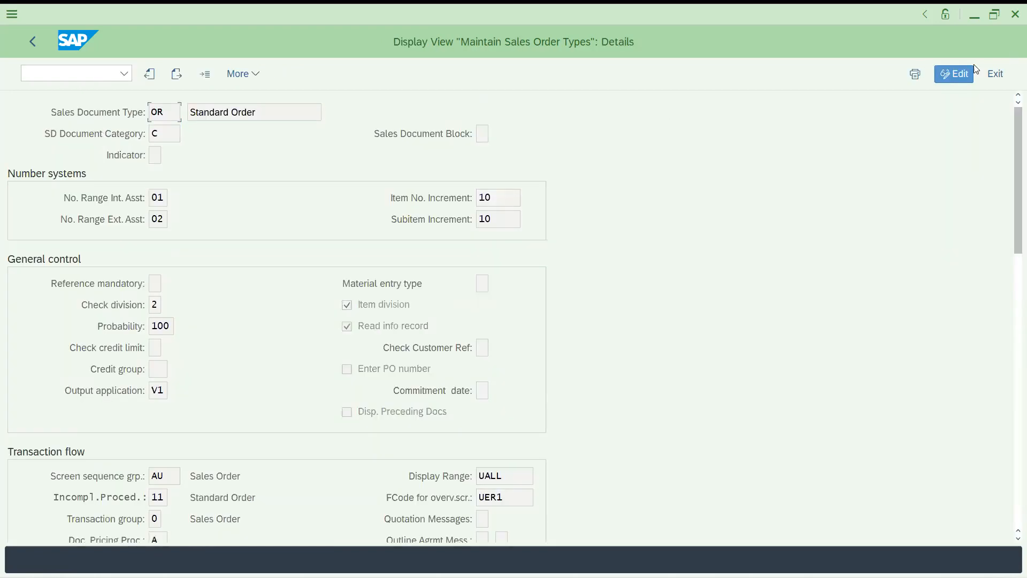
Switch the order types into change mode and reposition to OR
click(955, 75)
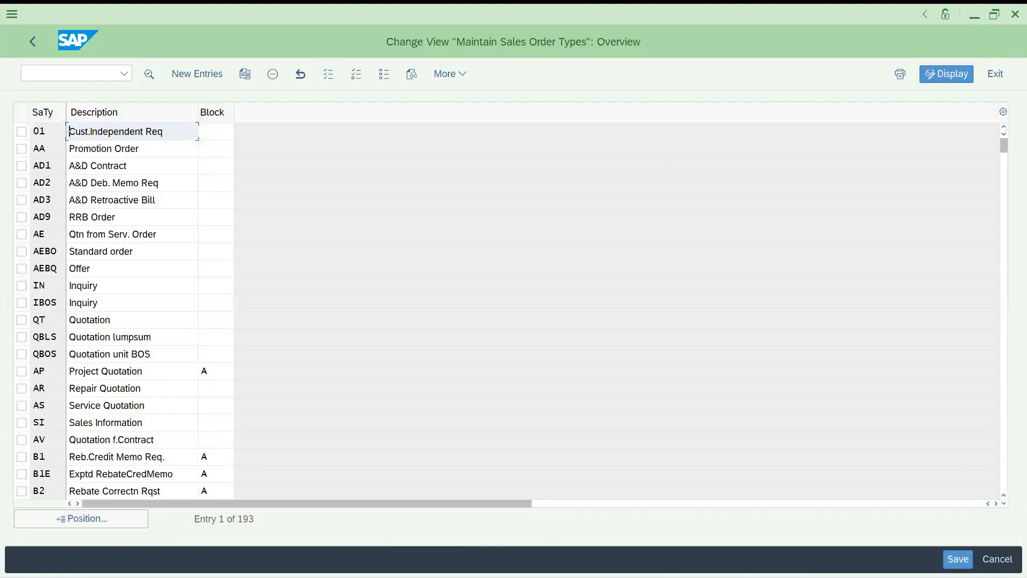
click(86, 528)
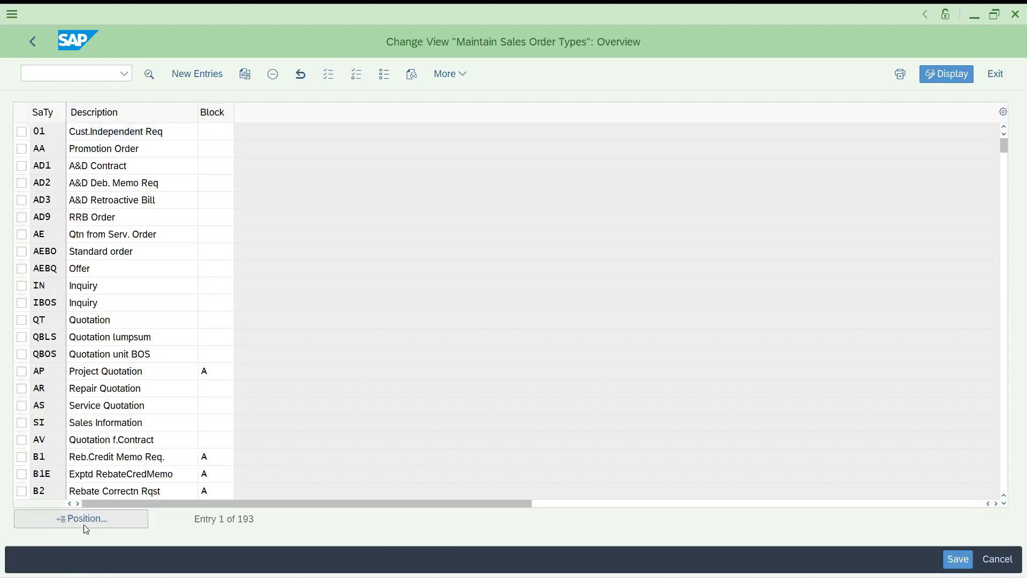
key(Return)
Open the OR Standard Order details and start a Copy As of that type
double_click(56, 134)
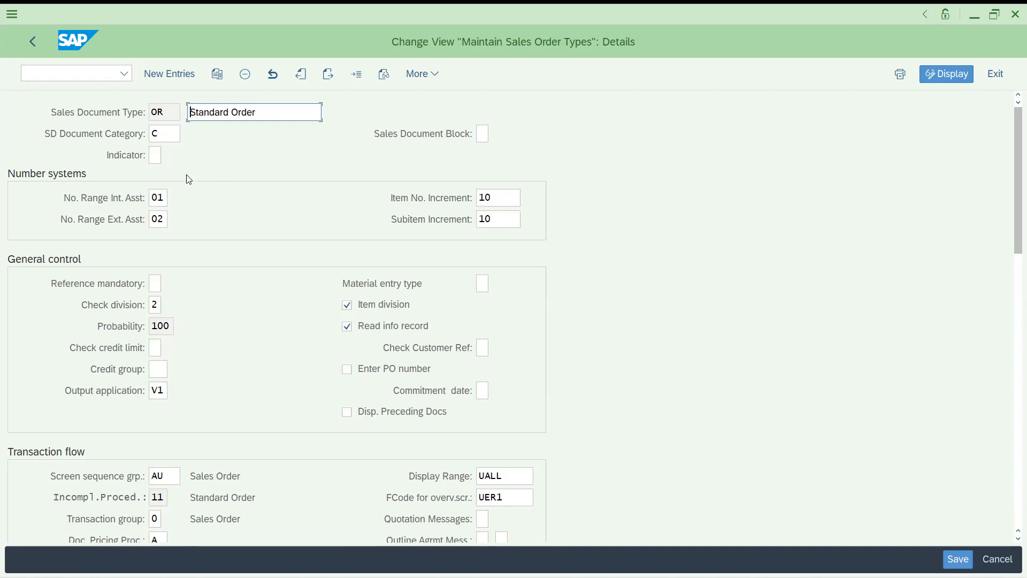
click(164, 112)
click(216, 75)
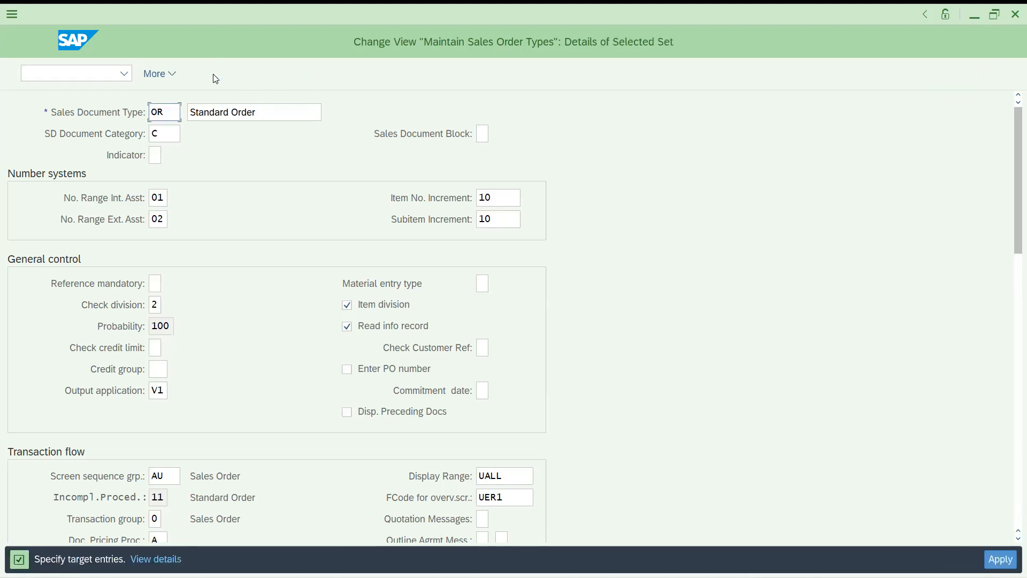
Enter DOR as the new sales document type with description 'credit sales'
text(dor)
drag(279, 107, 124, 115)
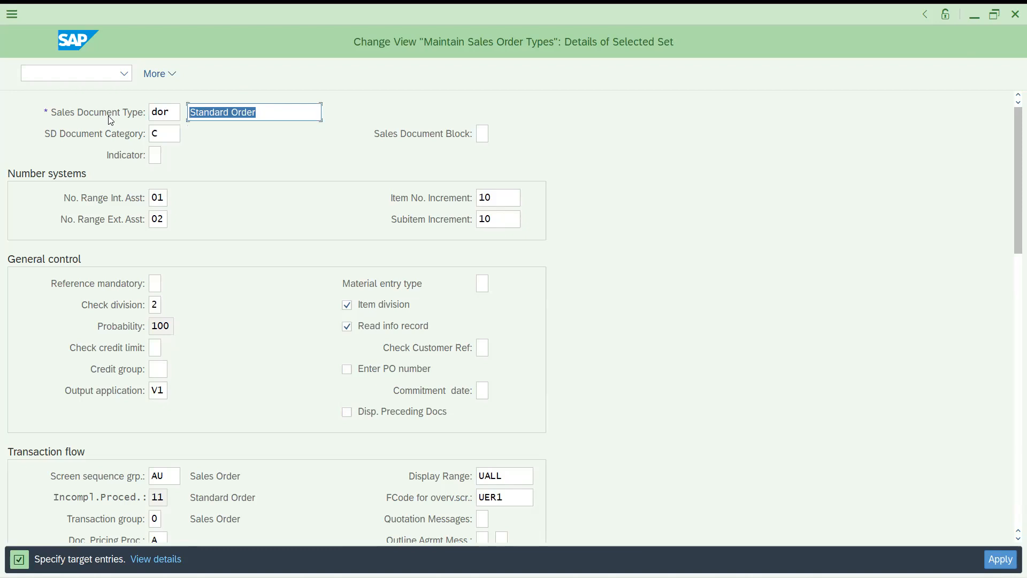
text(dor)
key(BackSpace)
key(BackSpace)
key(BackSpace)
text(credit das)
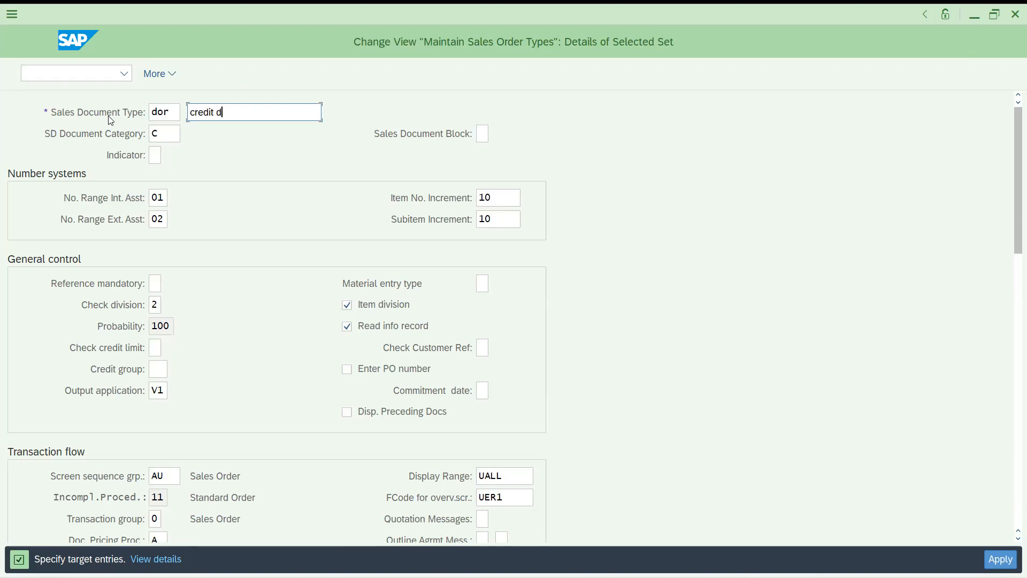
key(BackSpace)
key(BackSpace)
key(BackSpace)
text(sales)
key(Return)
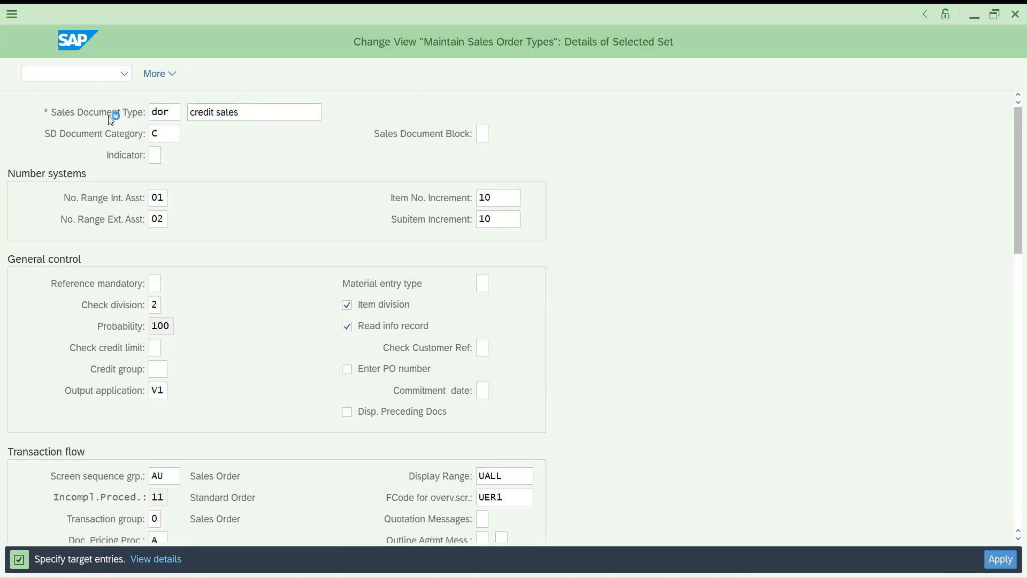
Accept the namespace warning, copy all dependent entries, and save DOR
click(259, 365)
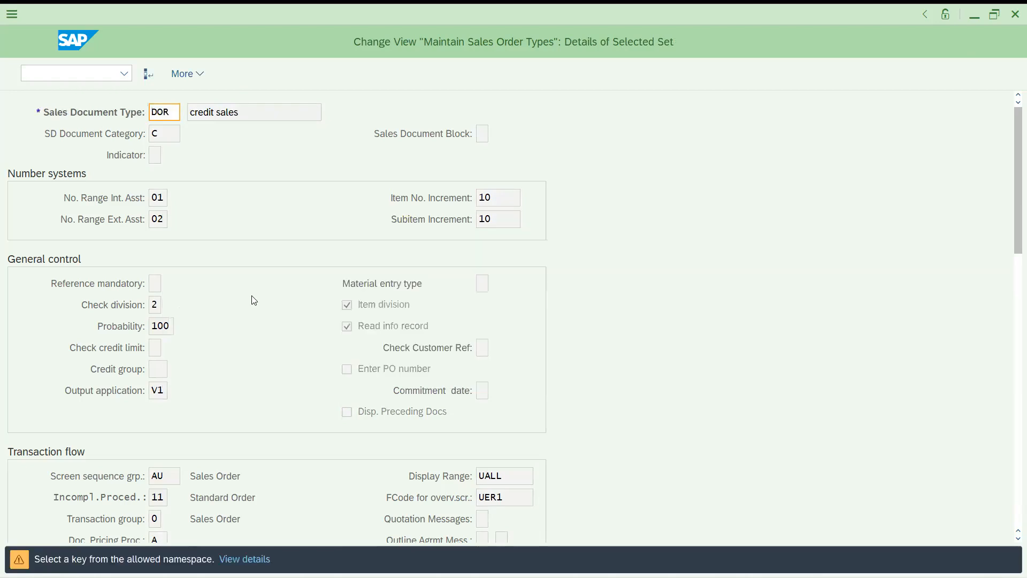
key(Return)
key(ctrl+s)
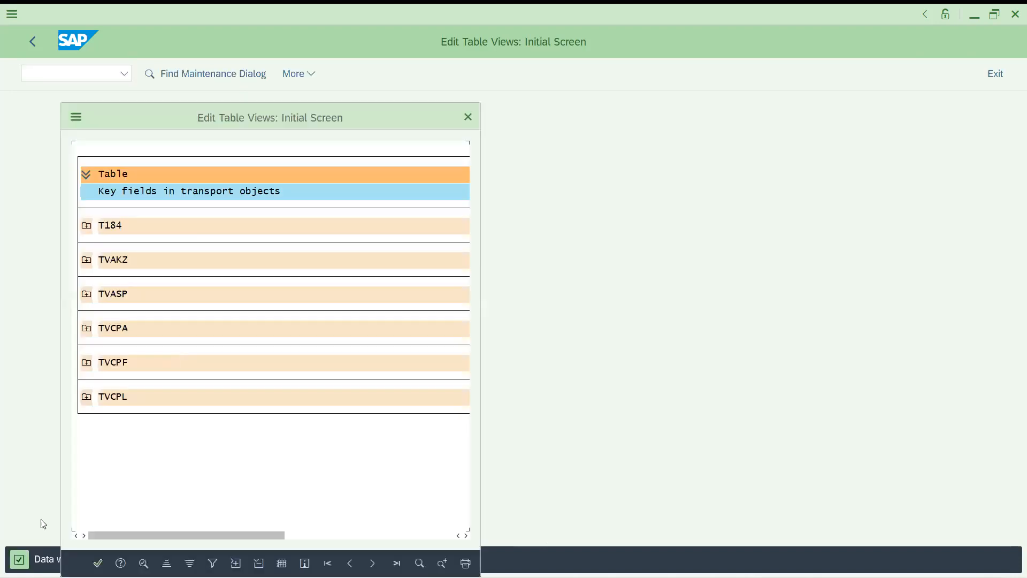
Confirm the transport request prompt to complete saving the DOR type
click(98, 563)
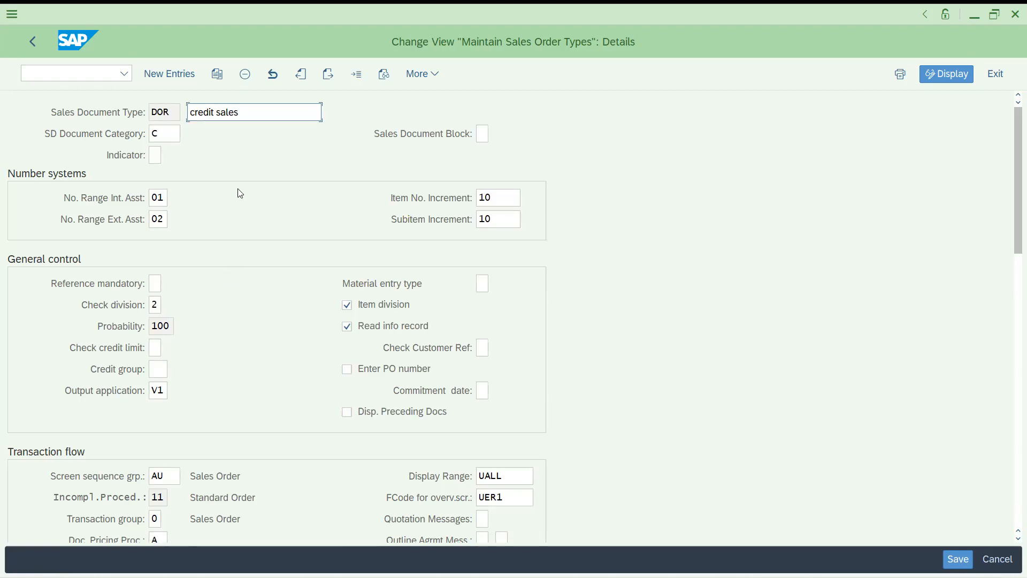
click(257, 119)
drag(259, 116, 90, 116)
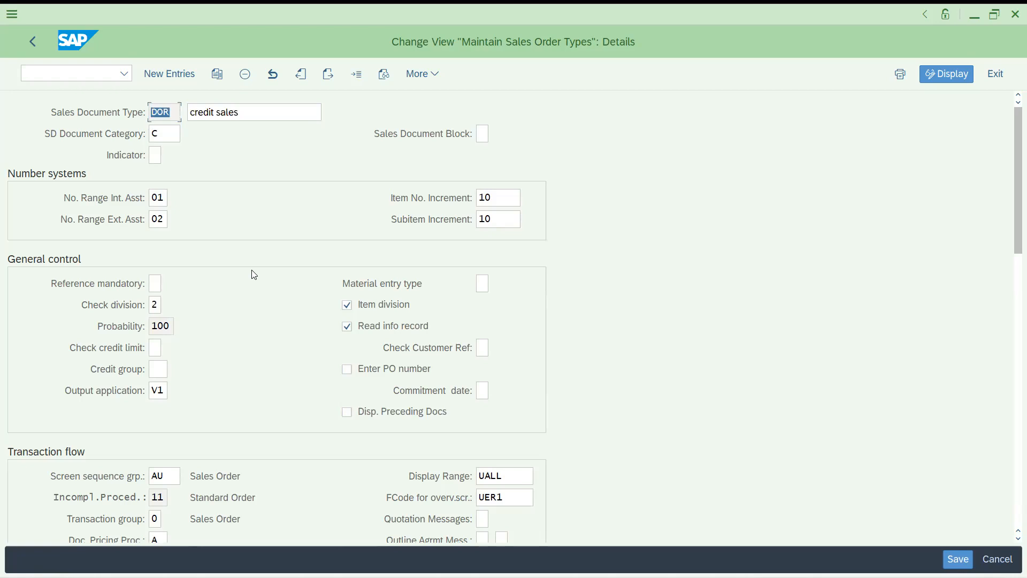
click(66, 72)
text(/nvov8)
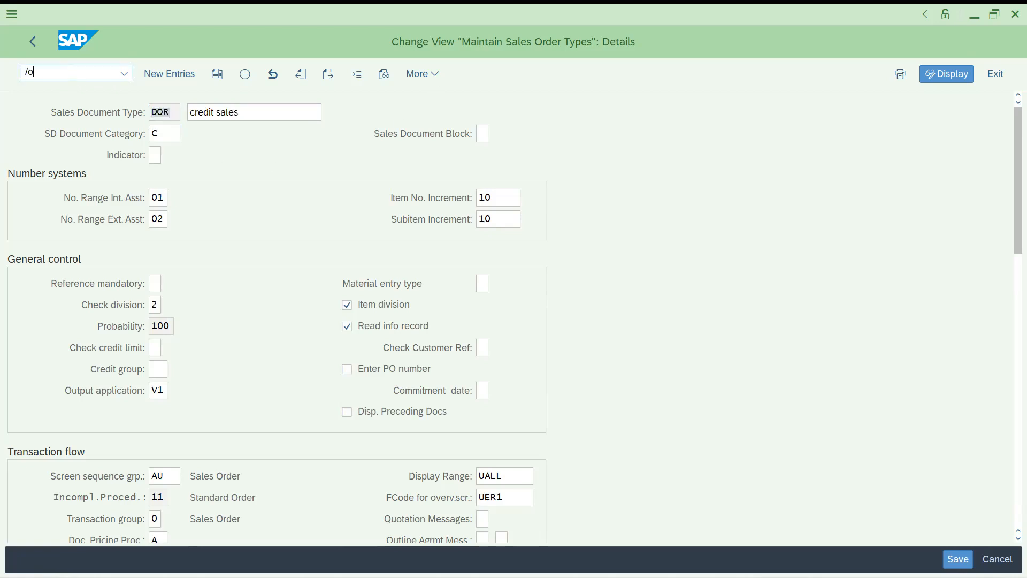
key(Return)
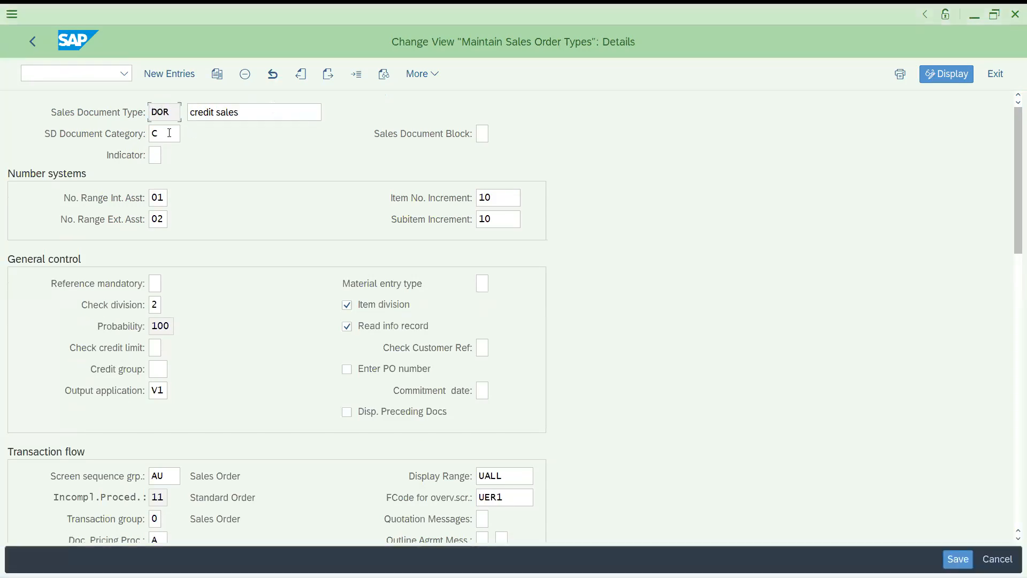
click(169, 134)
click(189, 132)
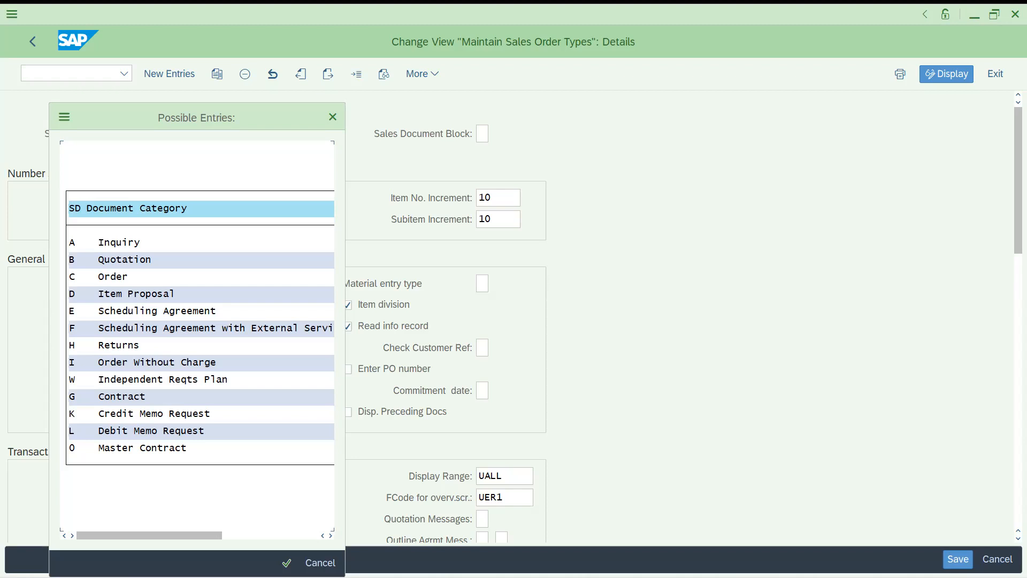
click(316, 560)
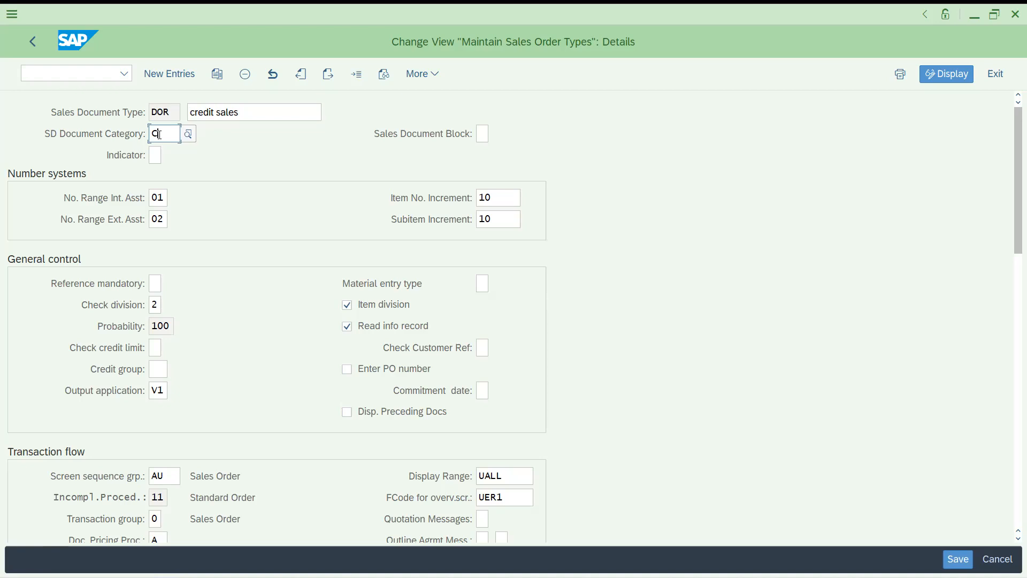
Check the DOR type and SD document category fields, then return to the overview
click(159, 113)
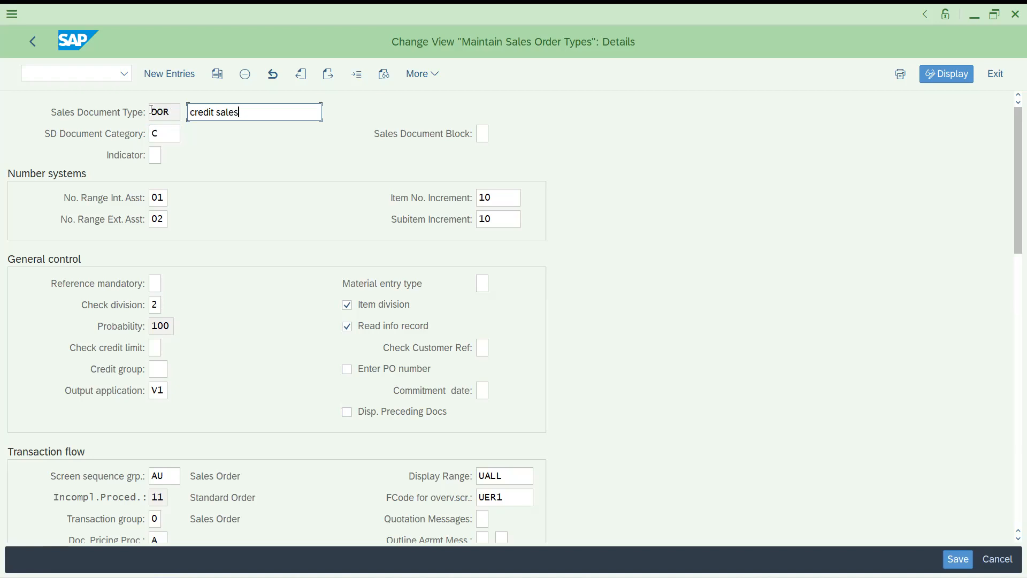
click(162, 131)
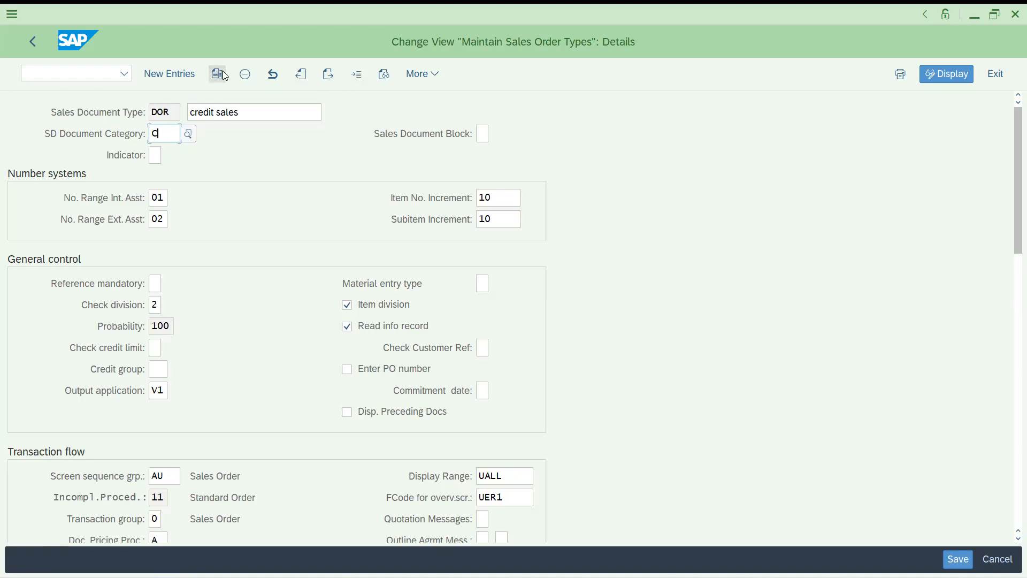
click(421, 73)
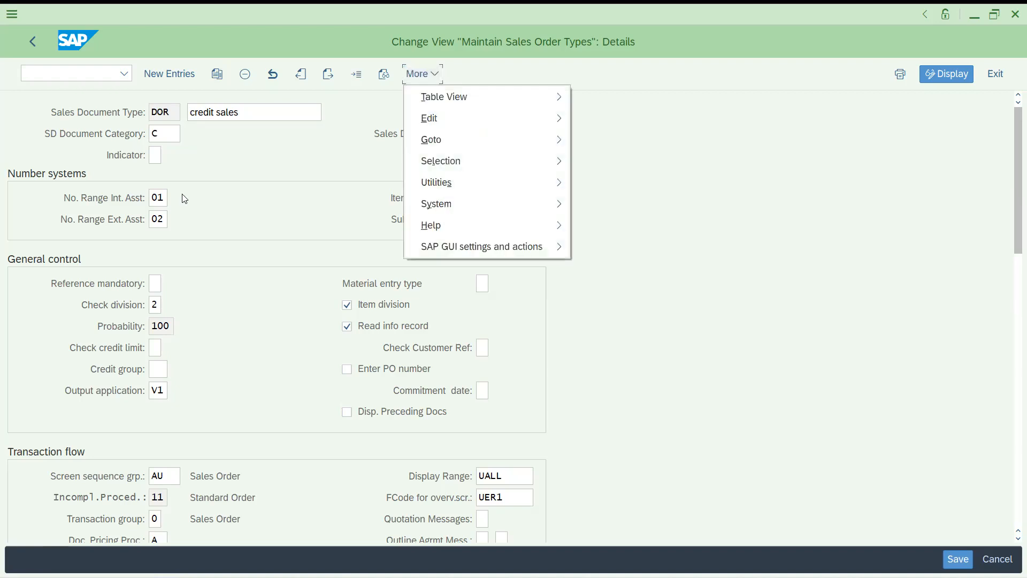
click(163, 134)
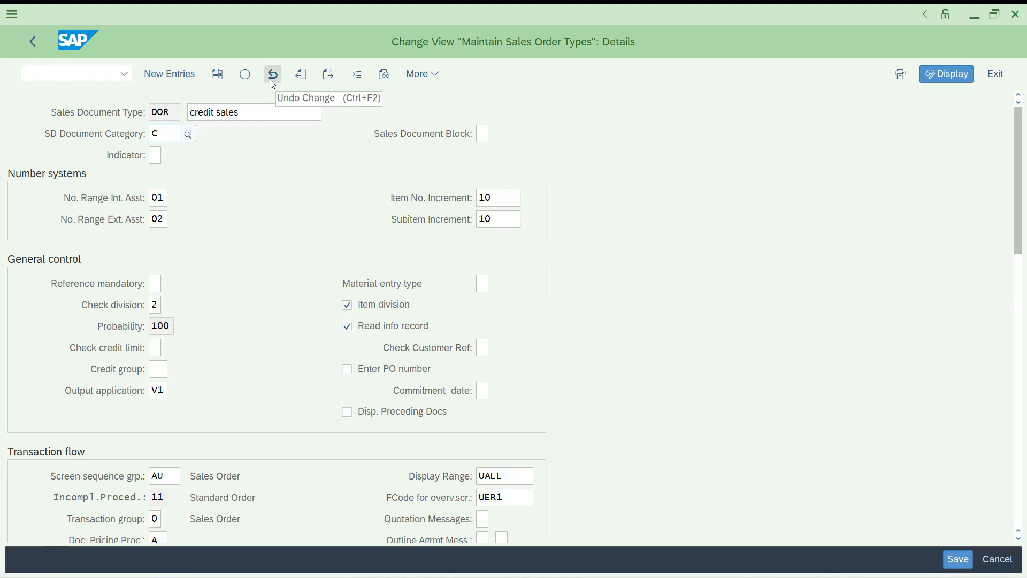
click(27, 46)
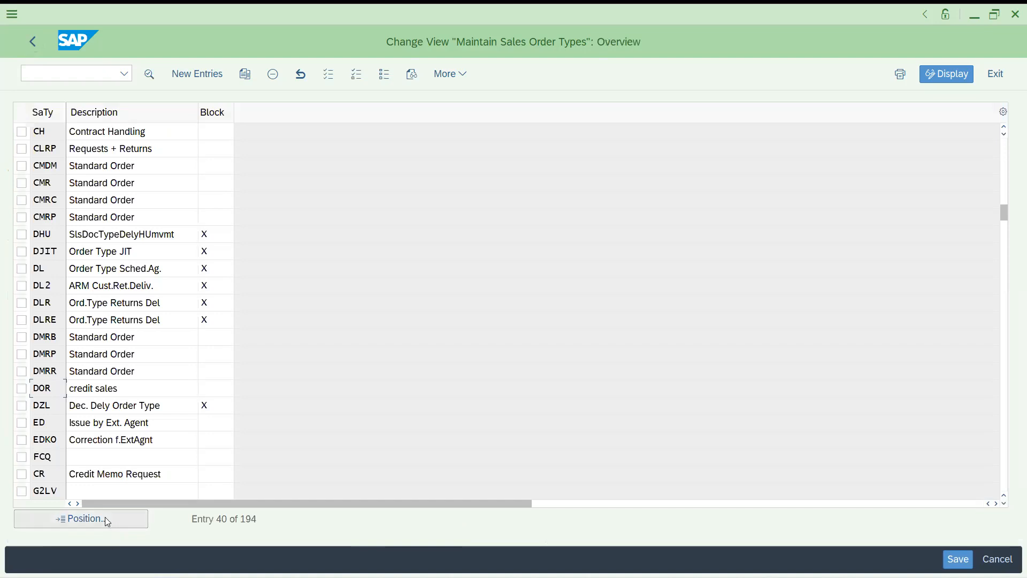
Jump to order type FD, view its details, and go back
click(105, 519)
text(fd)
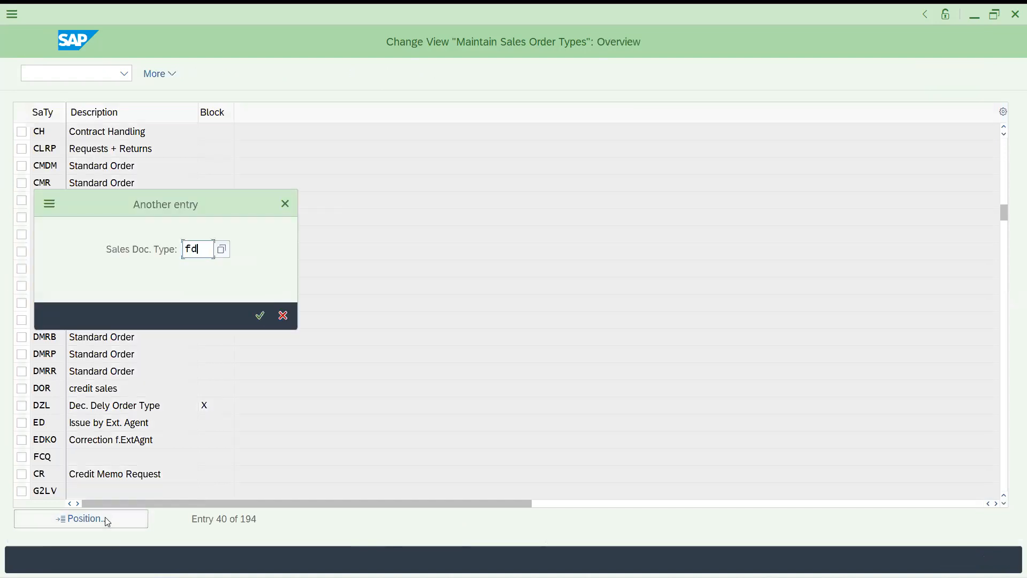
key(Return)
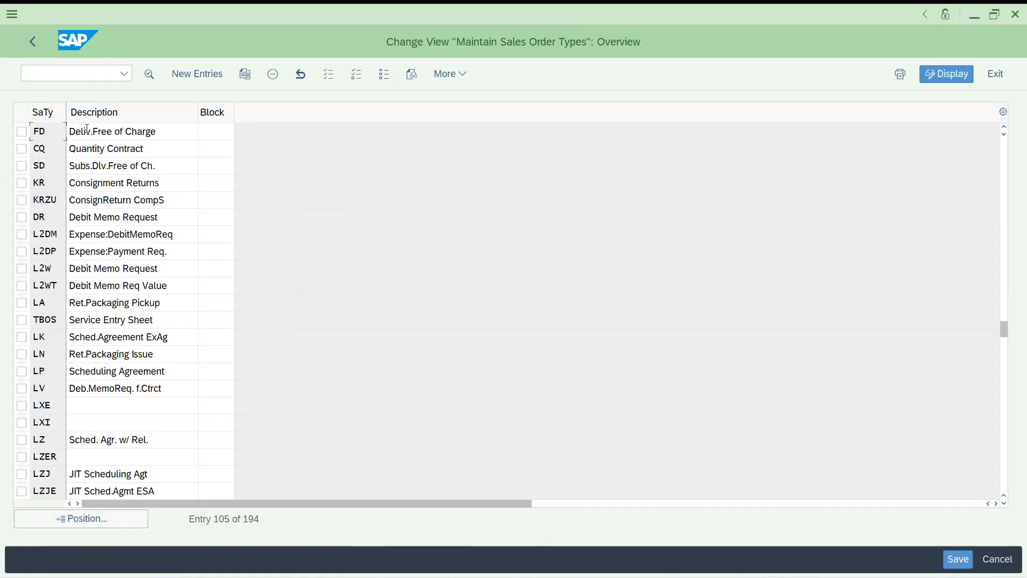
double_click(53, 133)
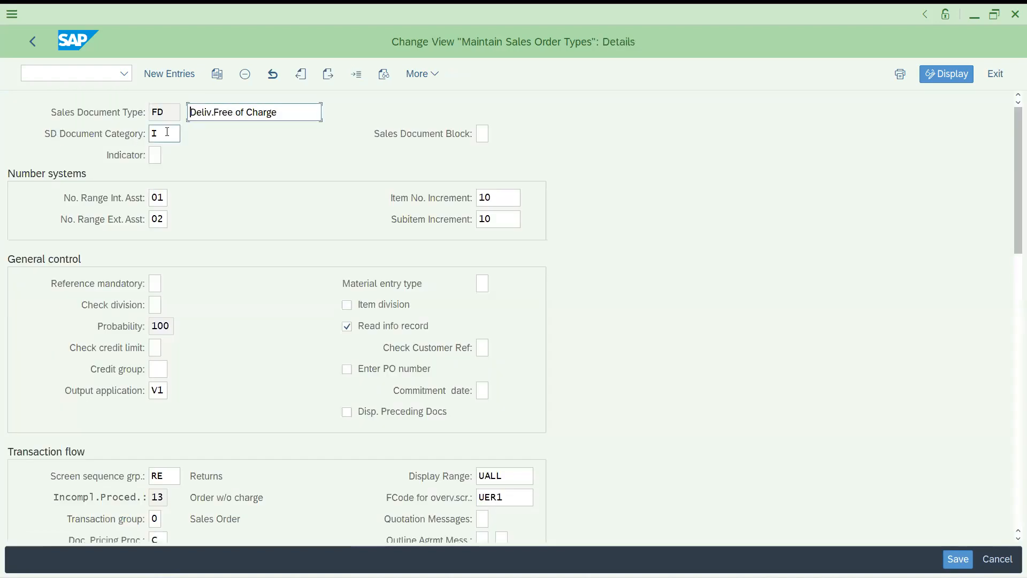
click(32, 41)
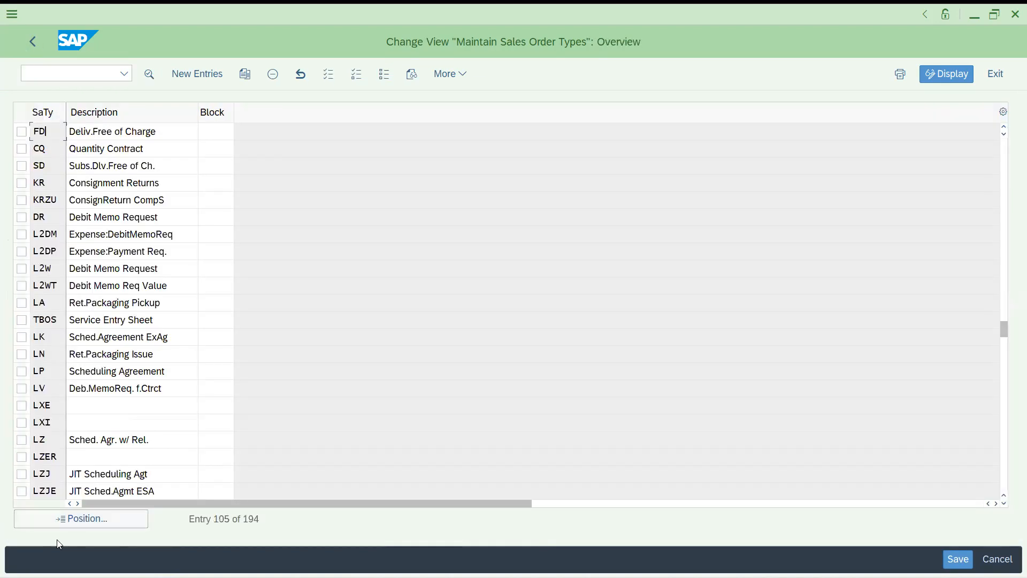
Jump to RE and review the RE, RE2 and RK details in turn
click(92, 519)
text(re)
key(Return)
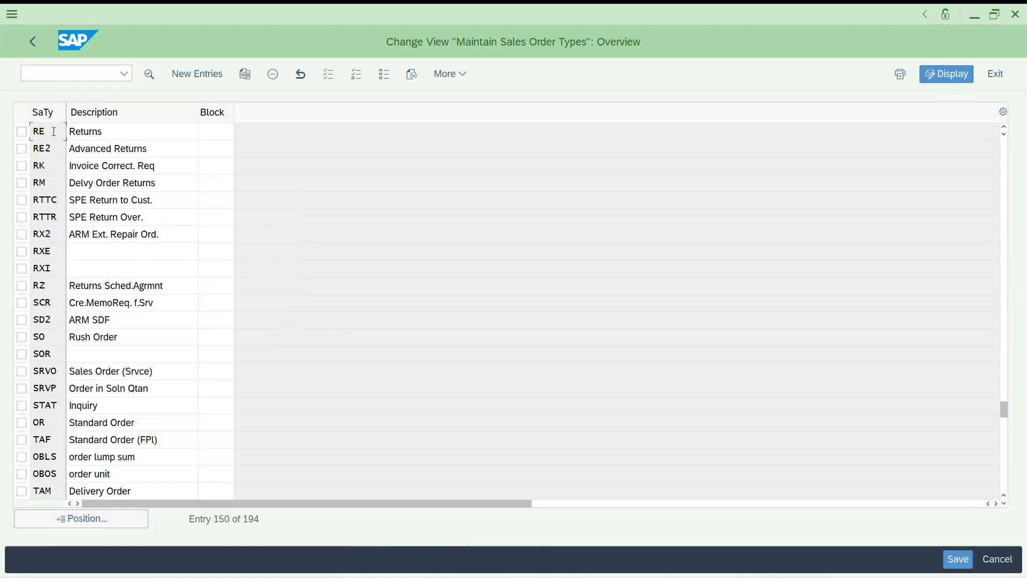
double_click(53, 131)
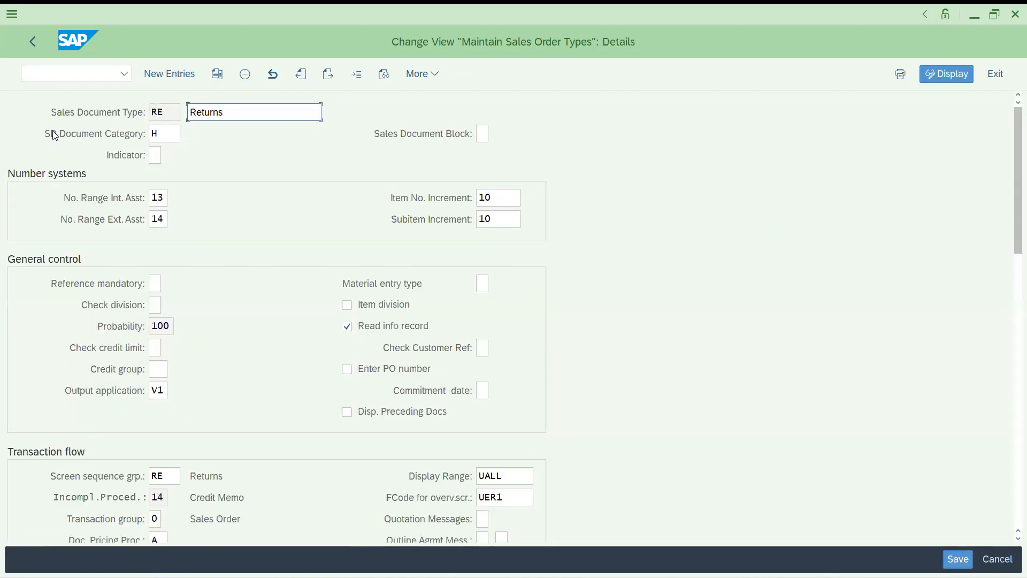
click(42, 46)
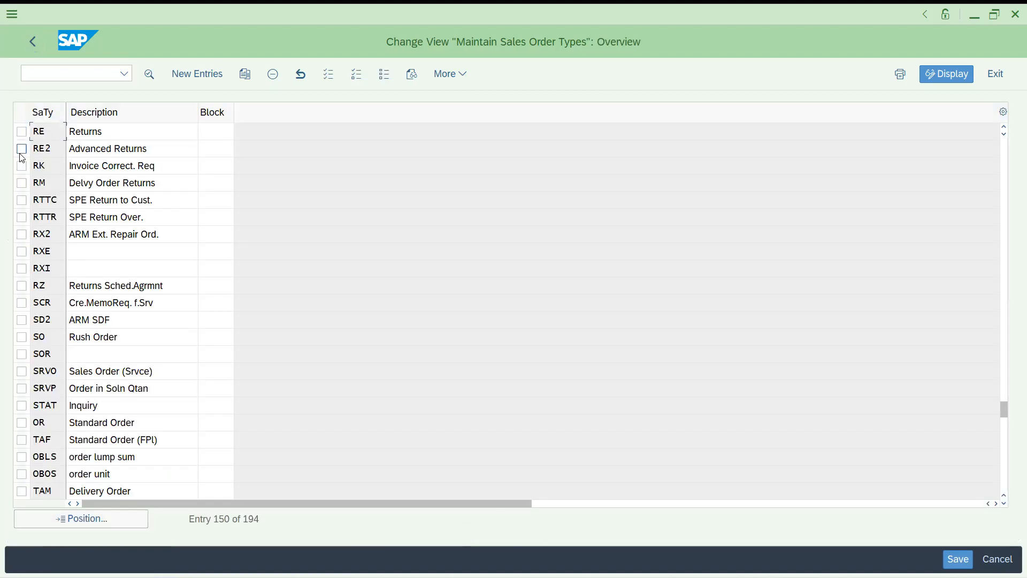
double_click(62, 152)
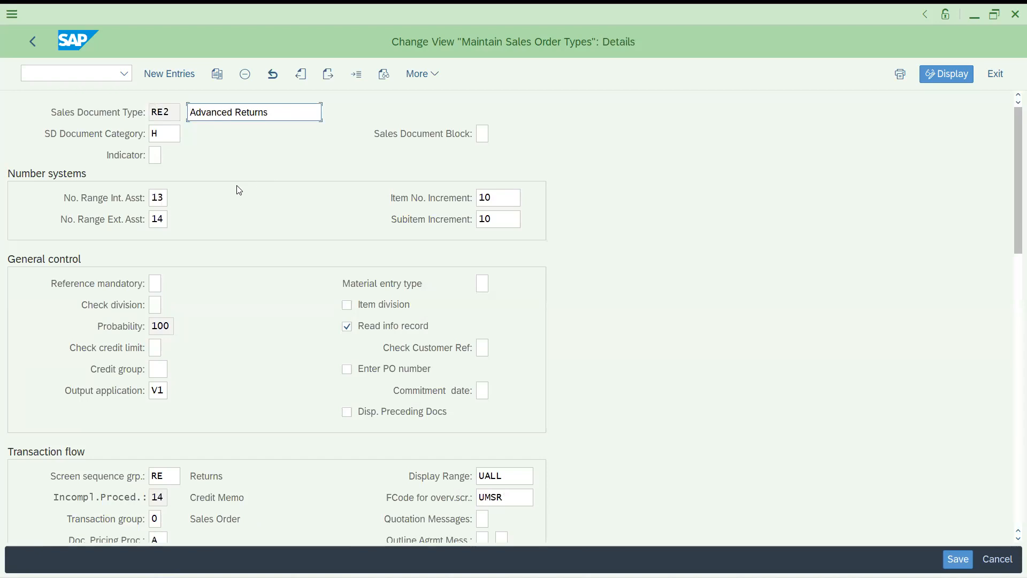
click(33, 40)
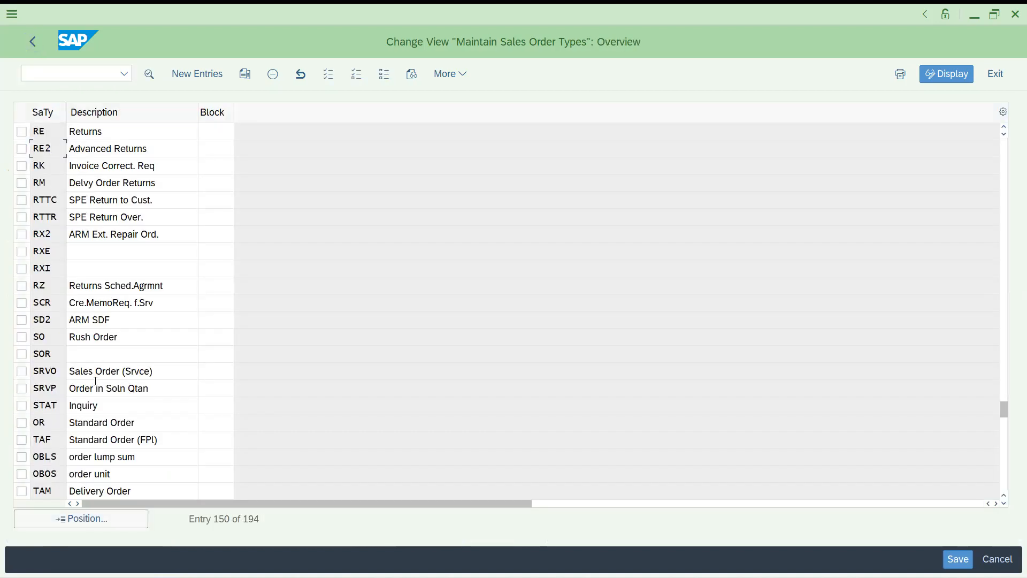
double_click(51, 167)
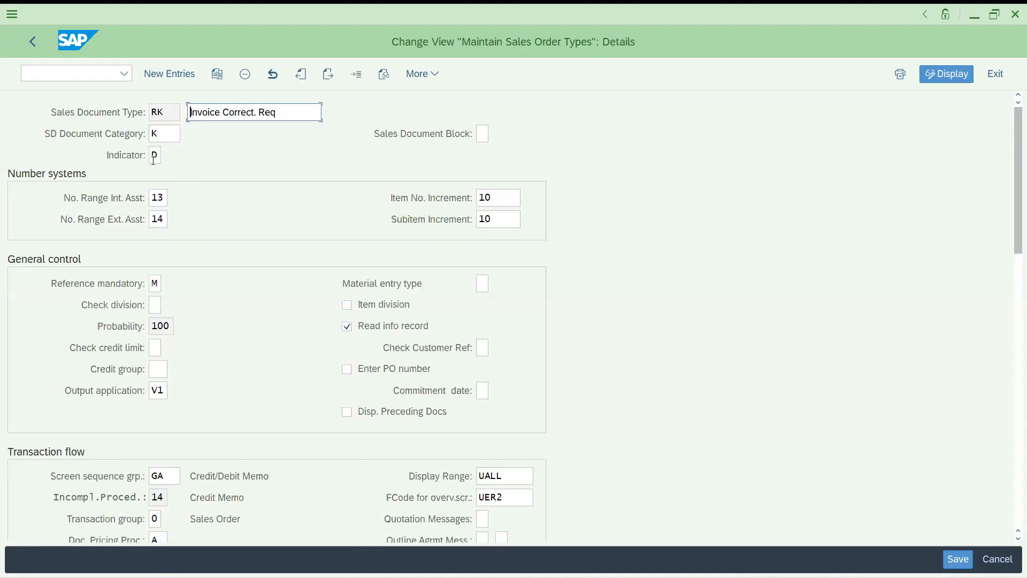
click(37, 46)
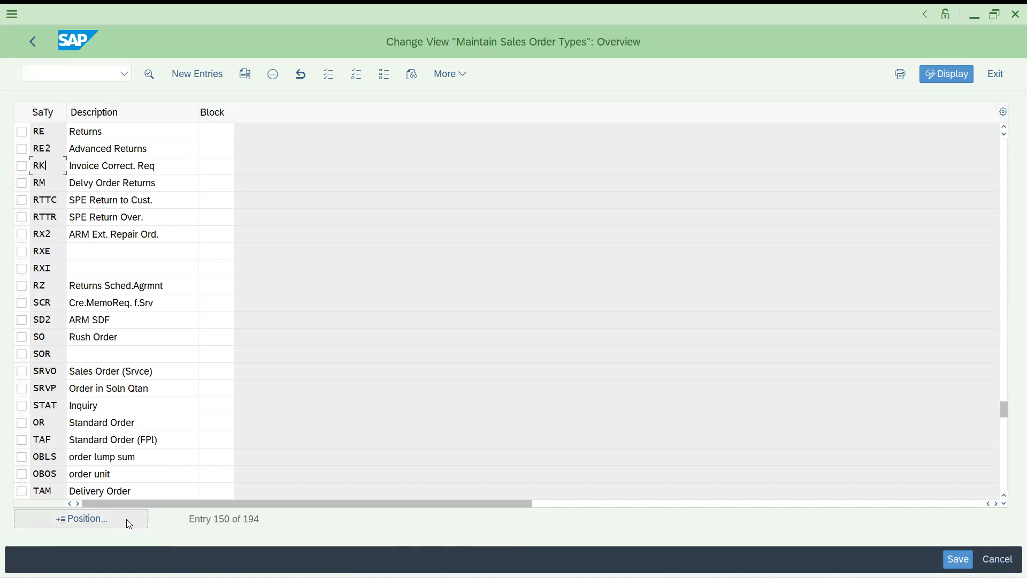
Reposition the order types list to CR
click(124, 522)
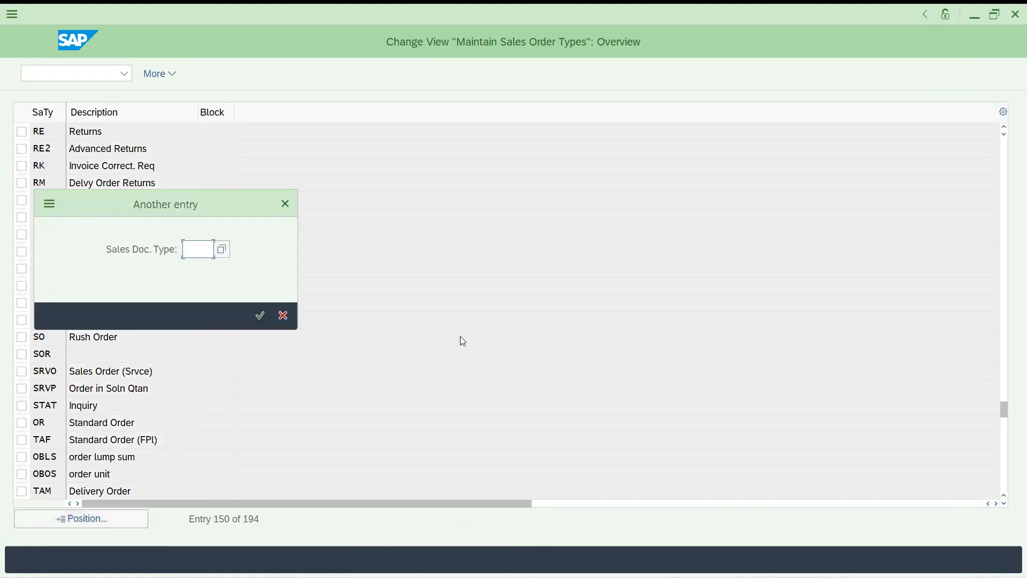
text(CR)
key(Return)
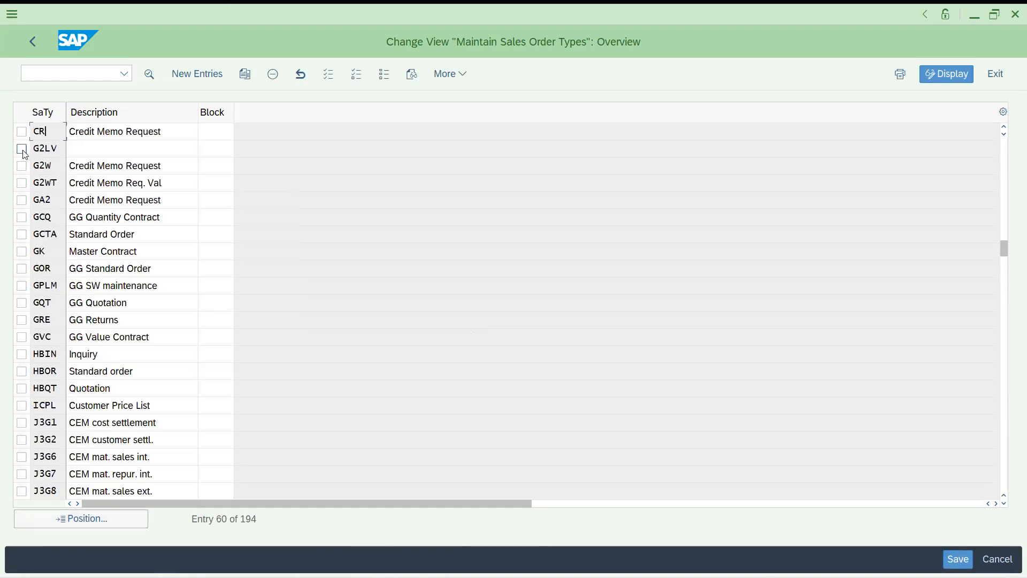
View the CR Credit Memo Request details, then position the list on DR
double_click(52, 131)
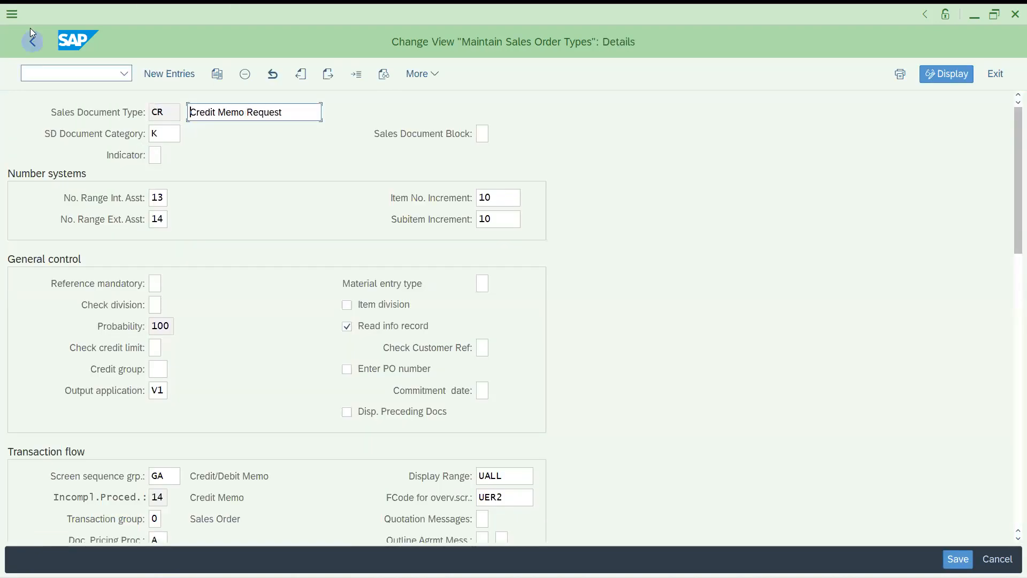
click(30, 45)
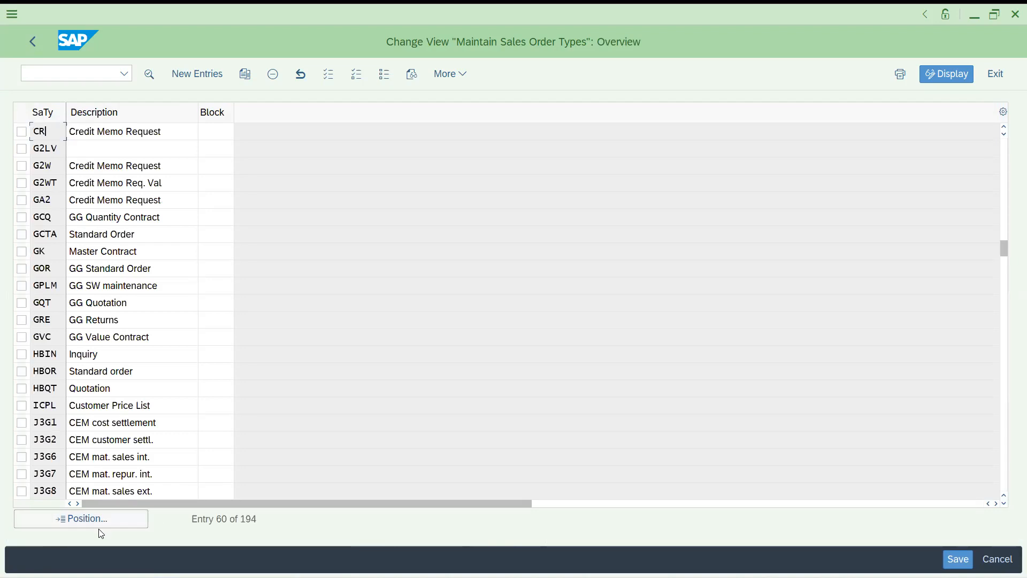
click(112, 524)
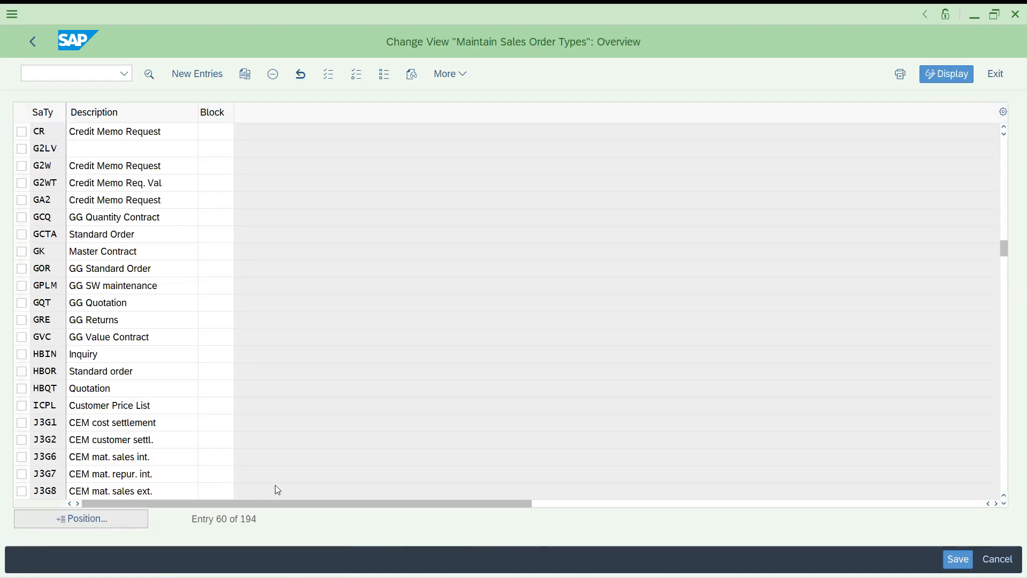
text(dr)
key(Return)
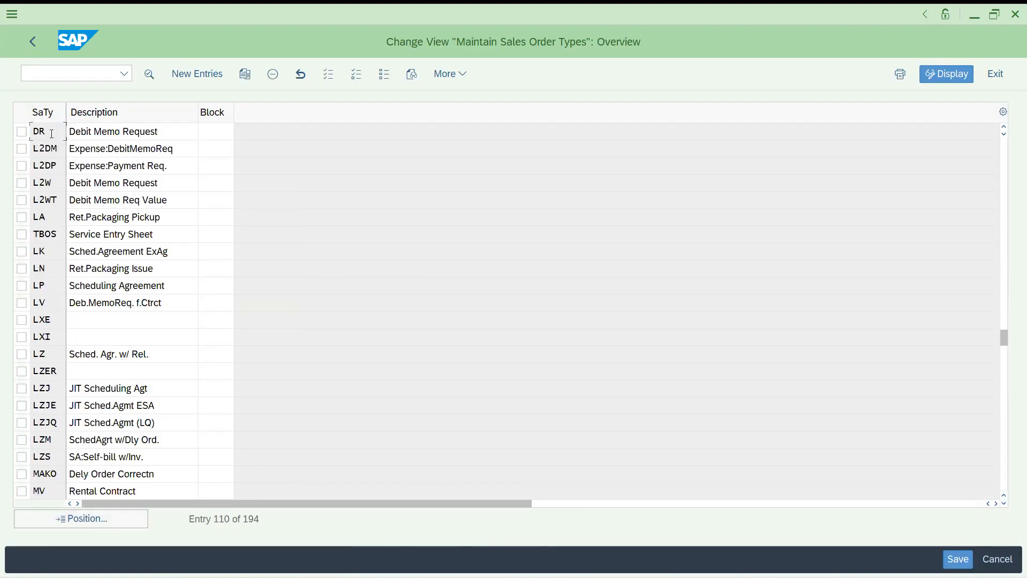
Review the DR and MV order type details, then position the list at QT Quotation
double_click(52, 133)
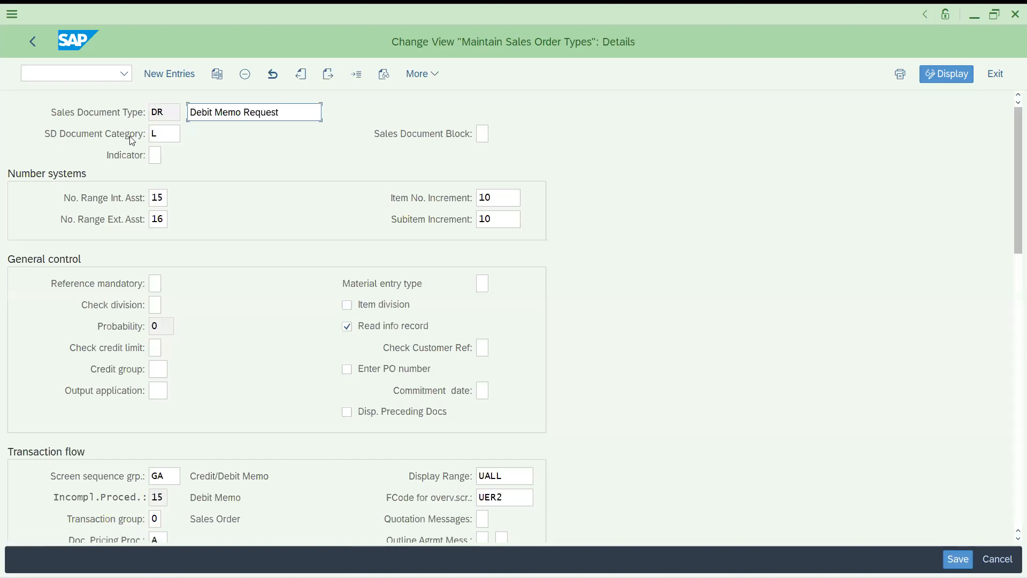
click(31, 42)
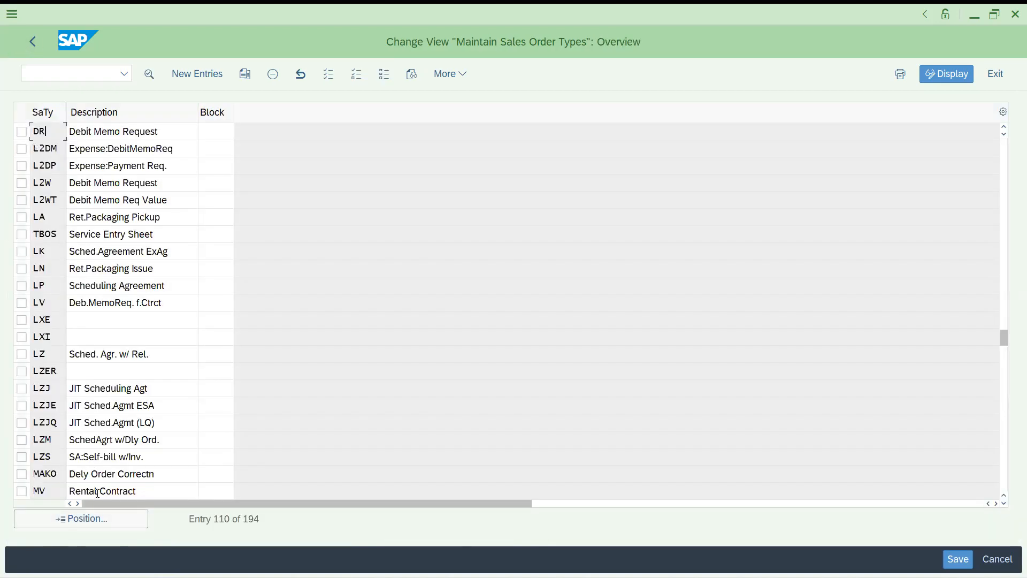
double_click(50, 492)
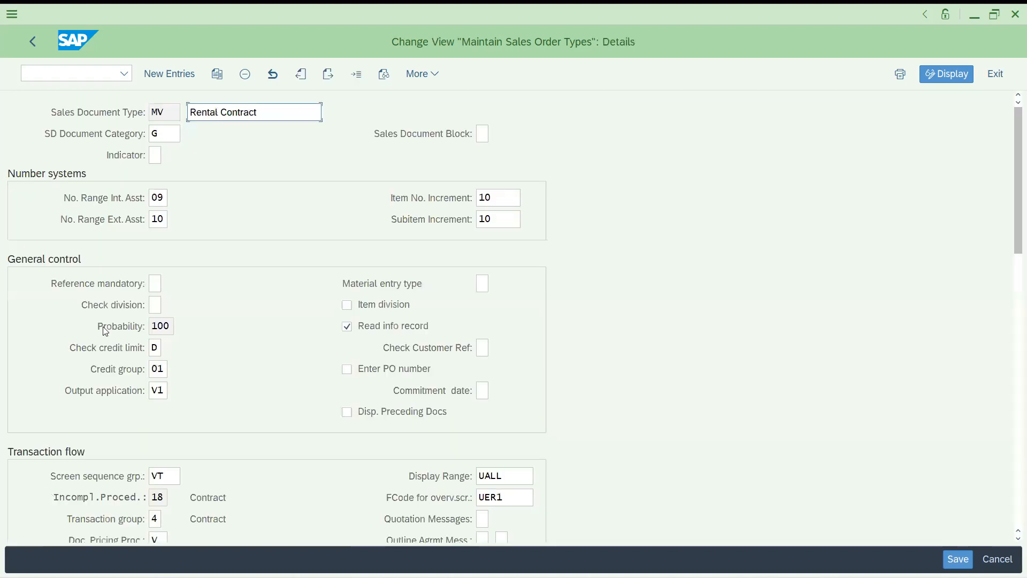
click(33, 41)
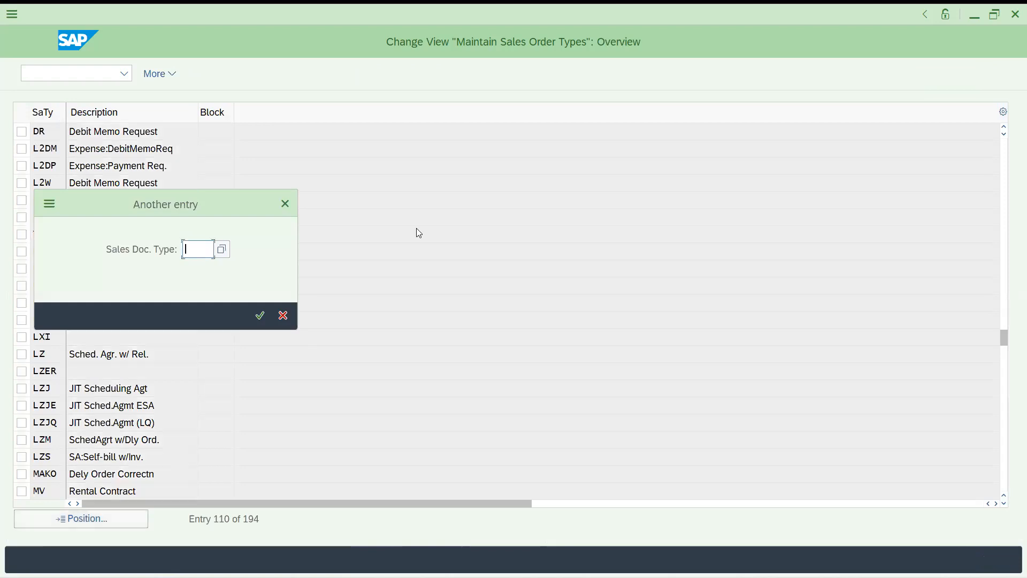
text(qt)
key(Return)
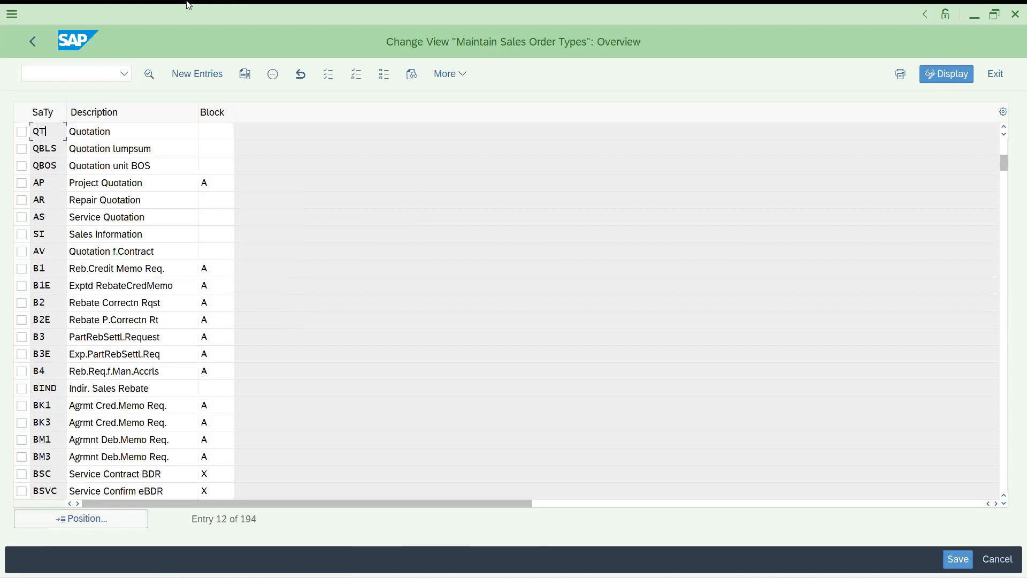
click(109, 517)
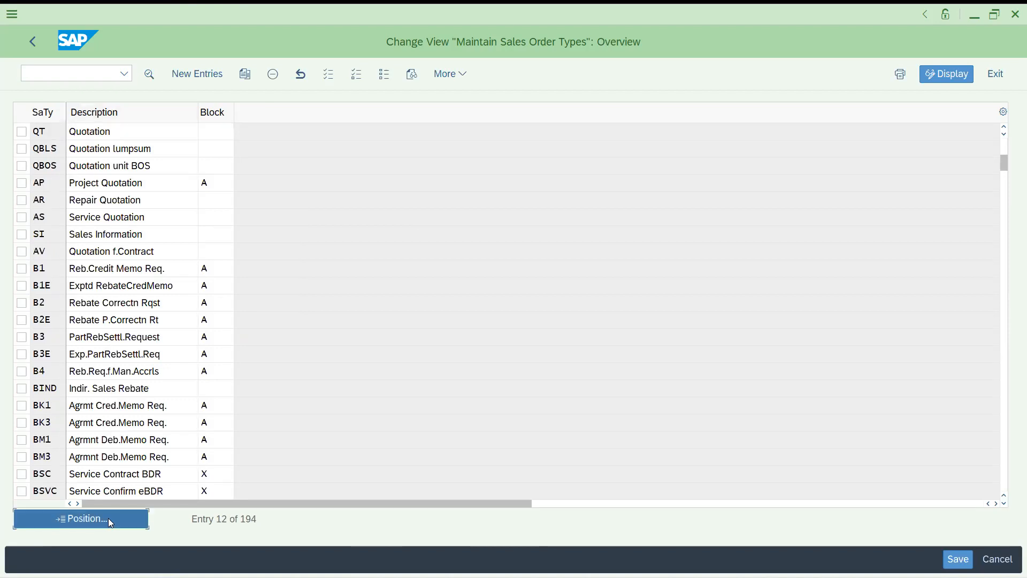
text(qc)
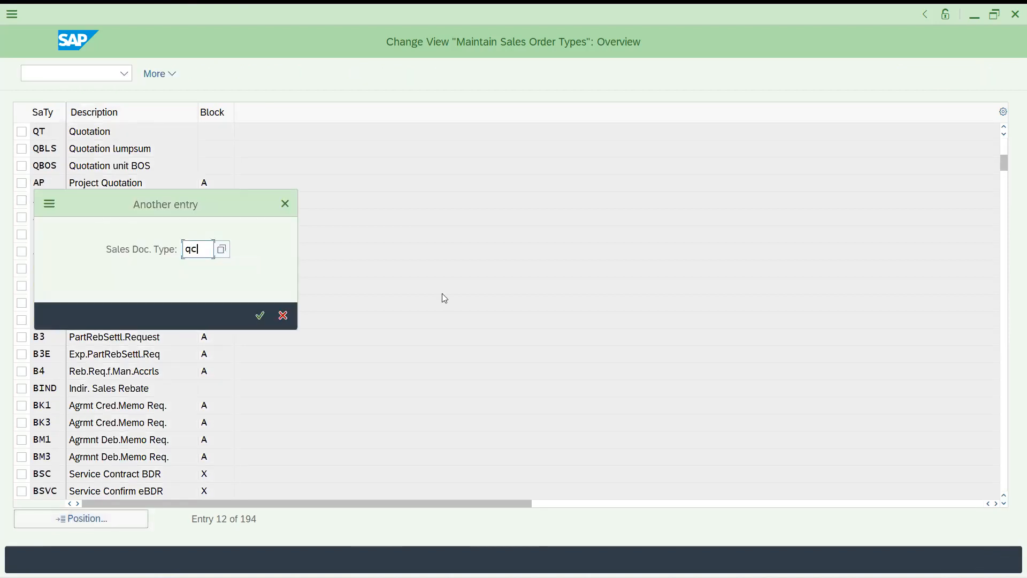
key(Return)
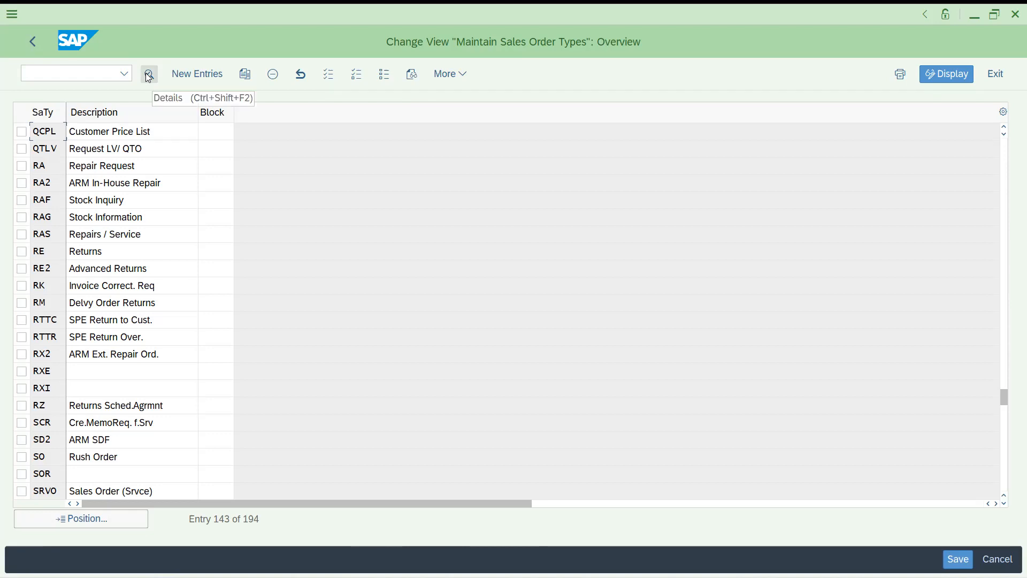
click(451, 74)
mouse_move(476, 256)
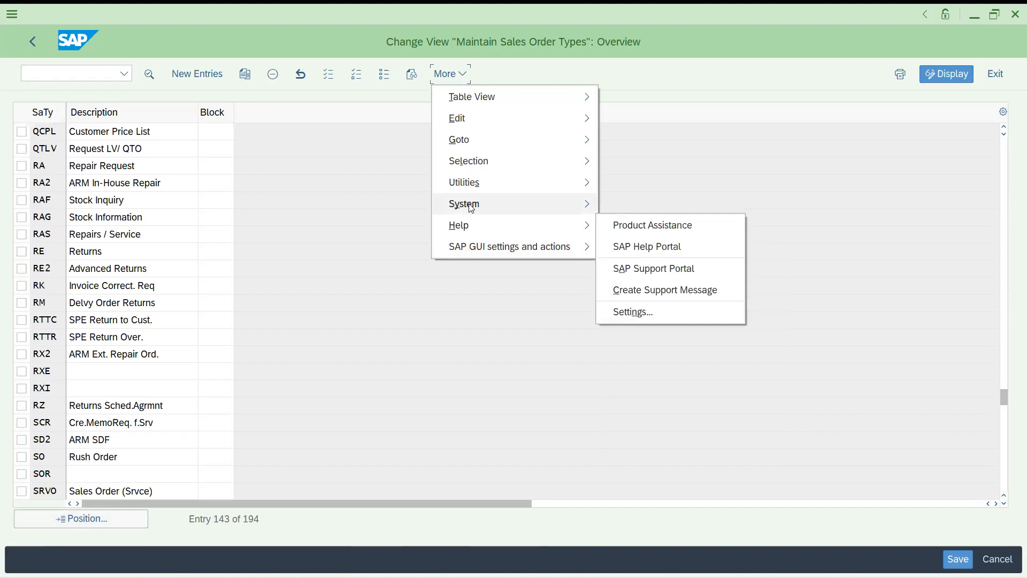
mouse_move(469, 199)
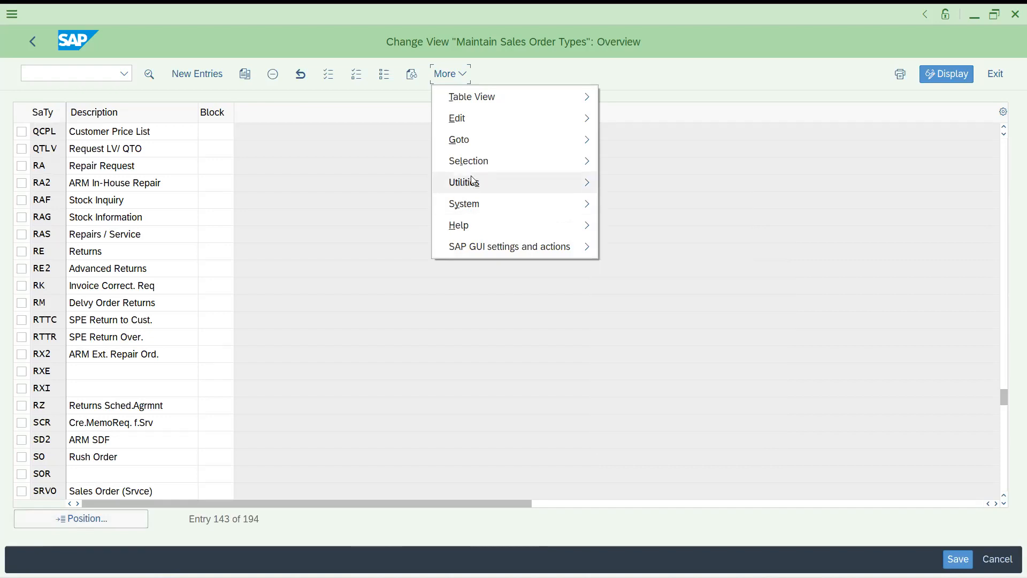
mouse_move(471, 168)
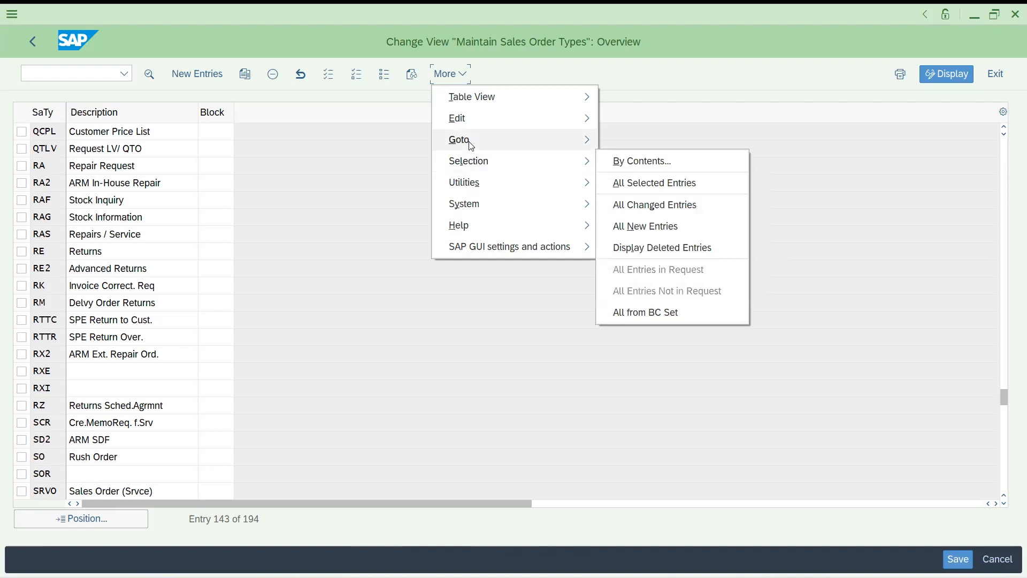
mouse_move(470, 144)
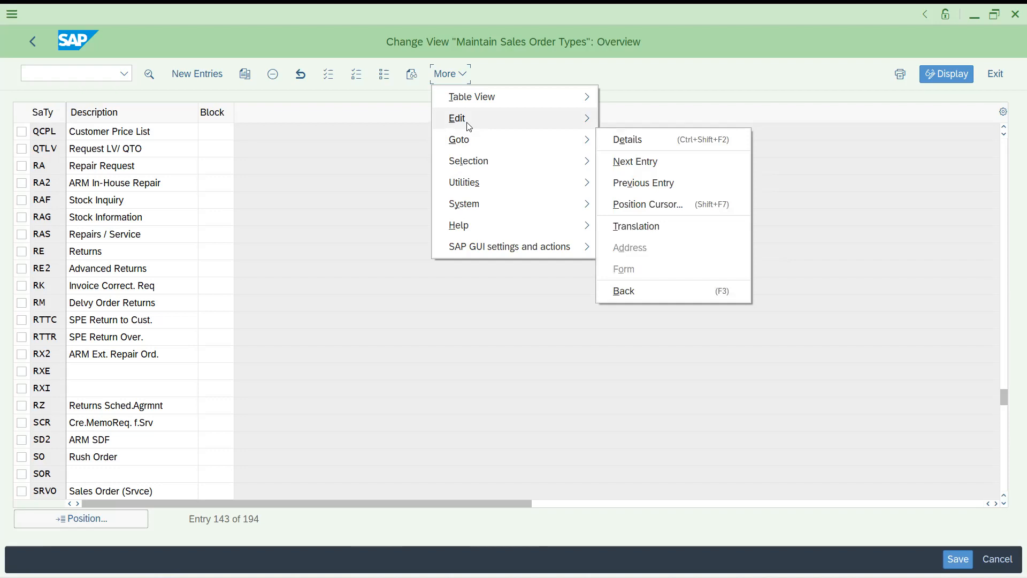
mouse_move(469, 126)
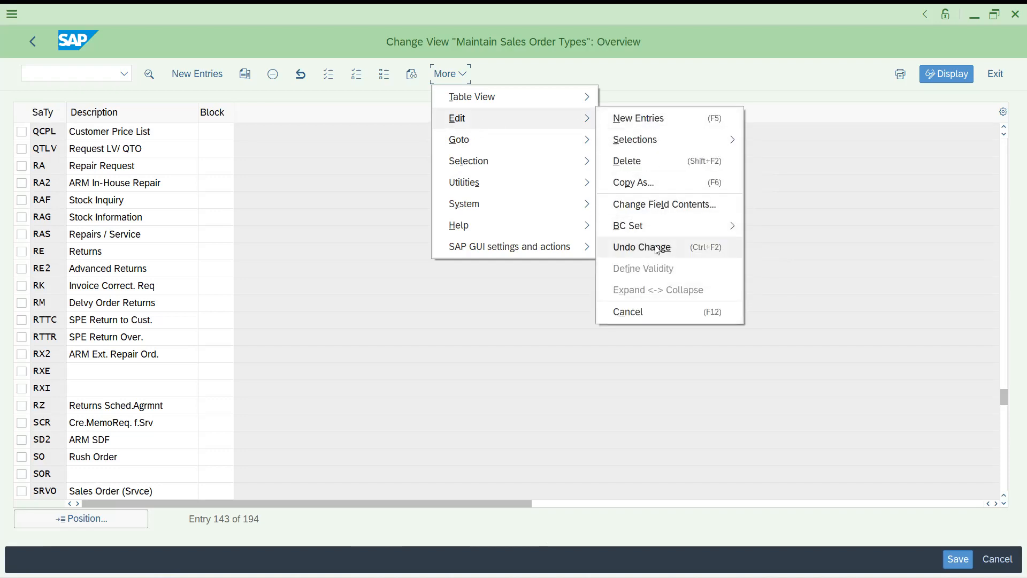
mouse_move(653, 234)
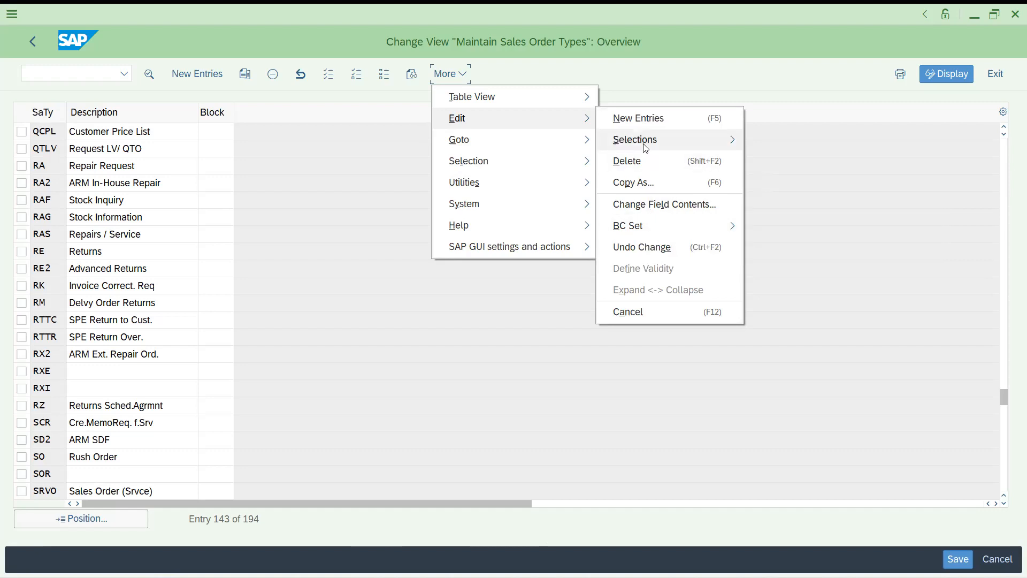
click(377, 211)
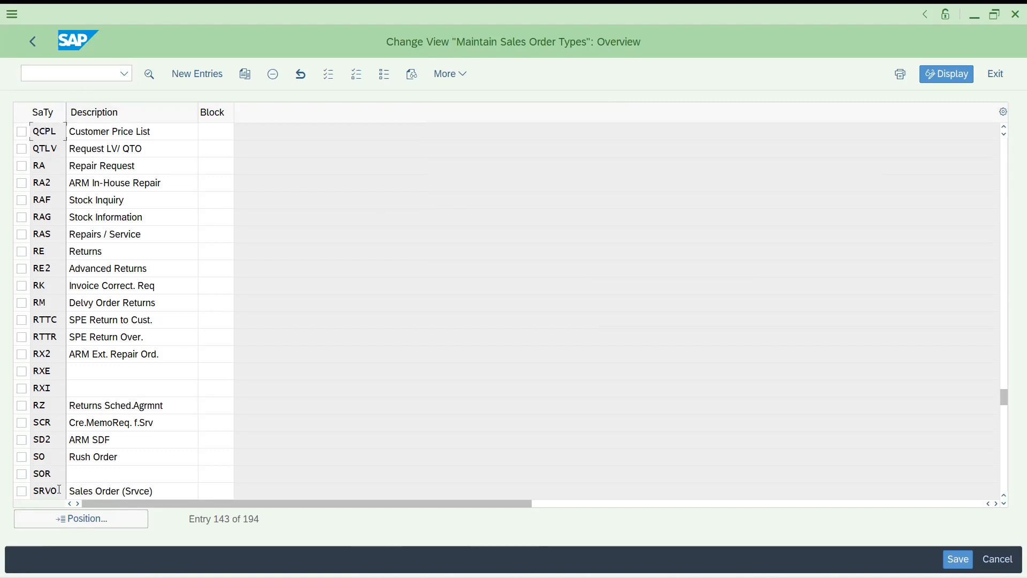
View the SO Rush Order type details and return to the list
click(81, 521)
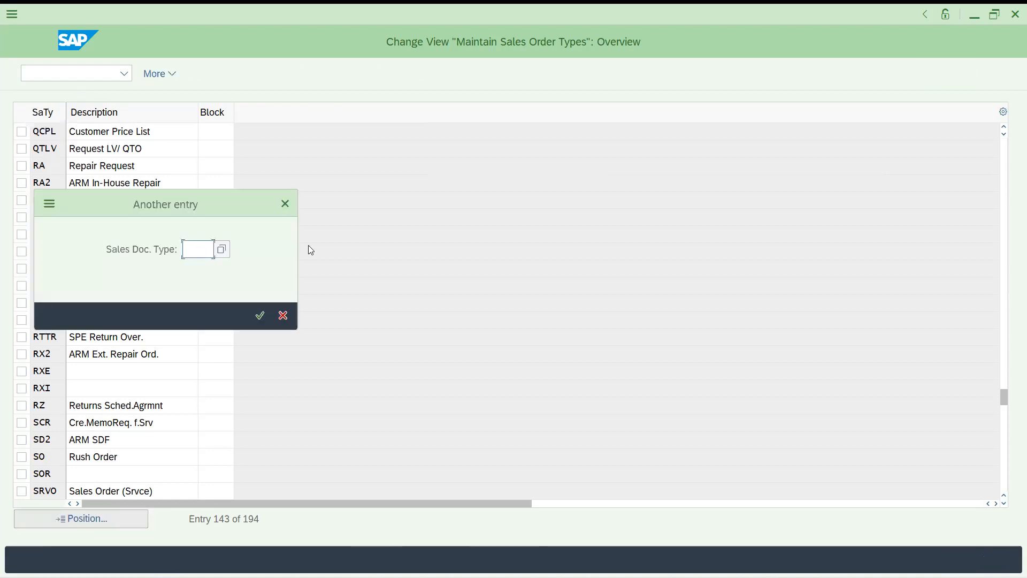
click(284, 315)
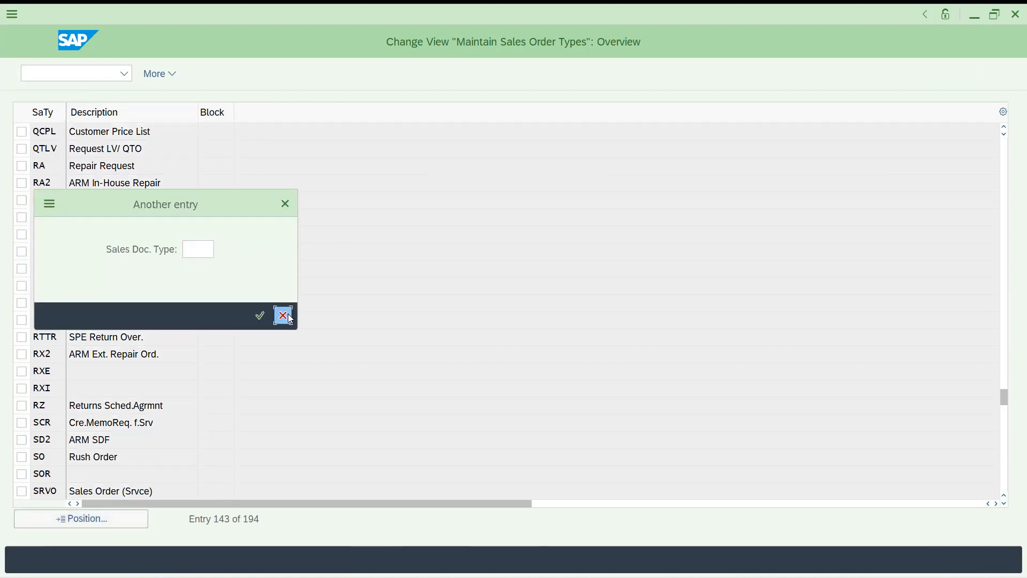
double_click(52, 457)
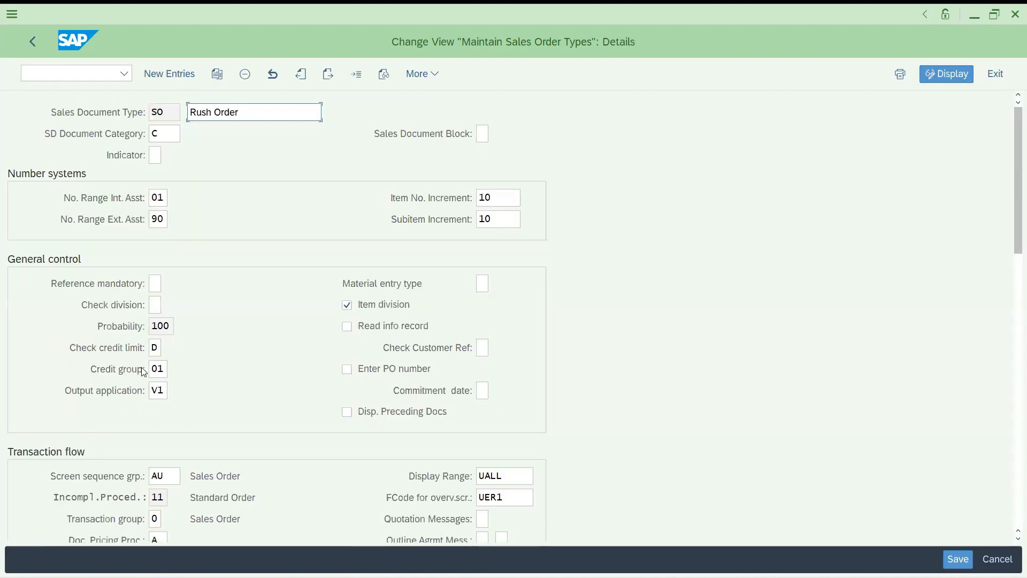
click(33, 42)
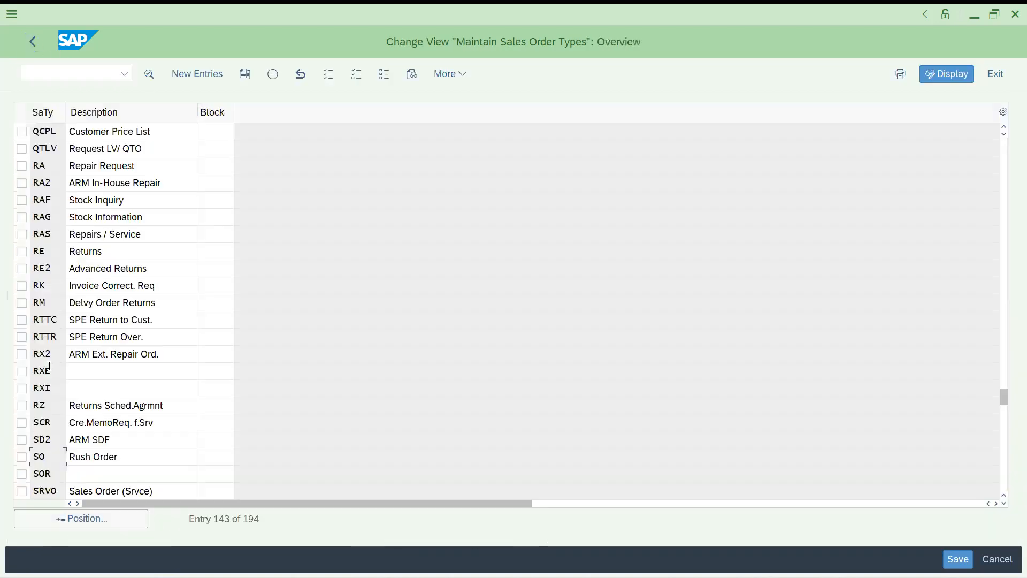
Position the list on IN, open the Inquiry details and step forward to Quotation
click(76, 525)
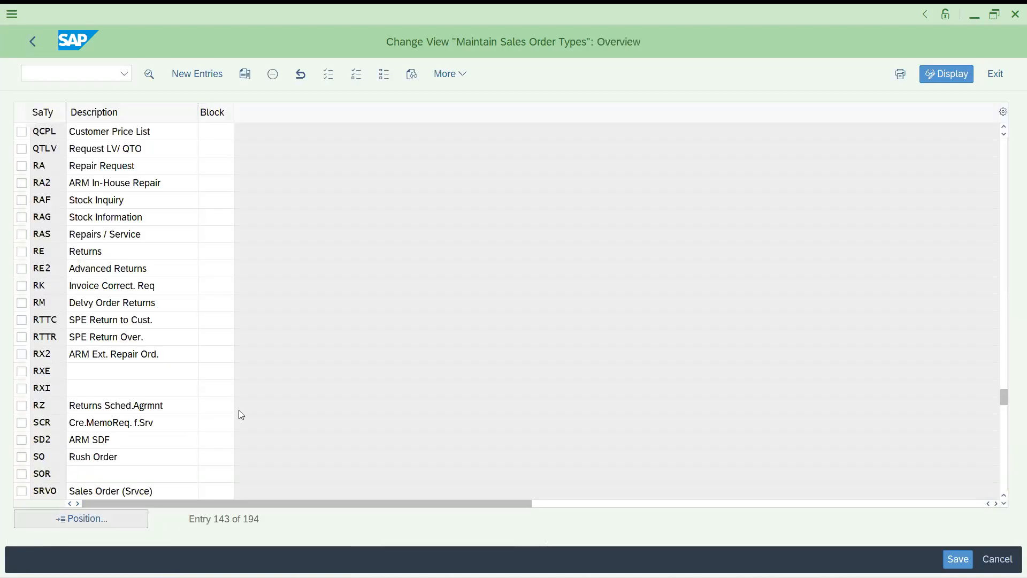
text(IN)
key(Return)
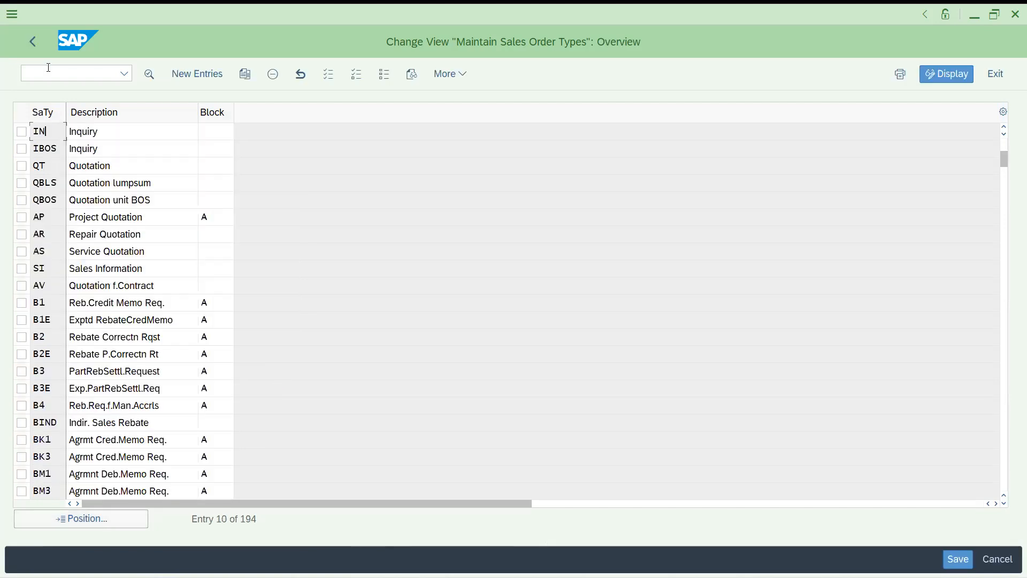
double_click(50, 135)
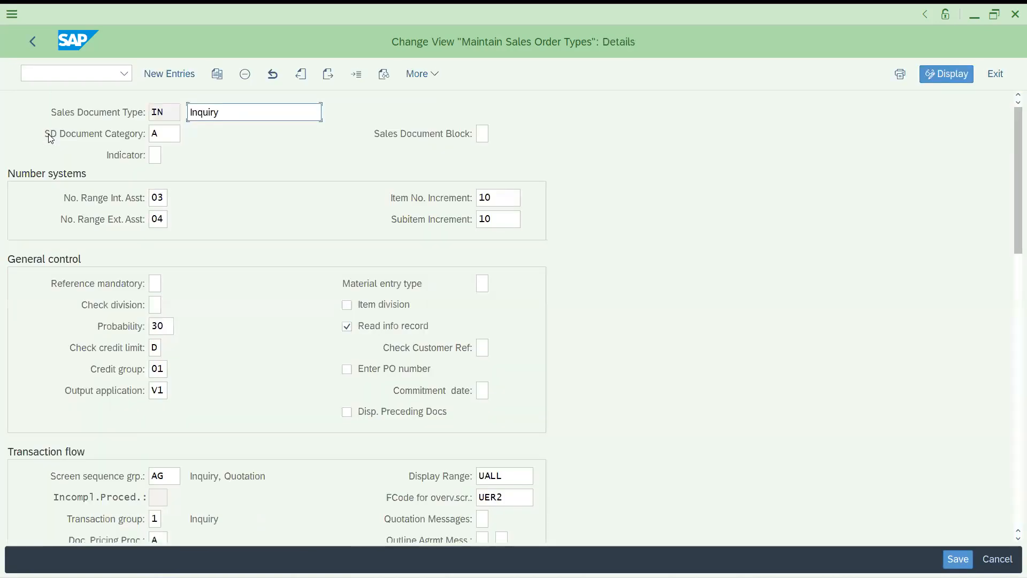
click(326, 78)
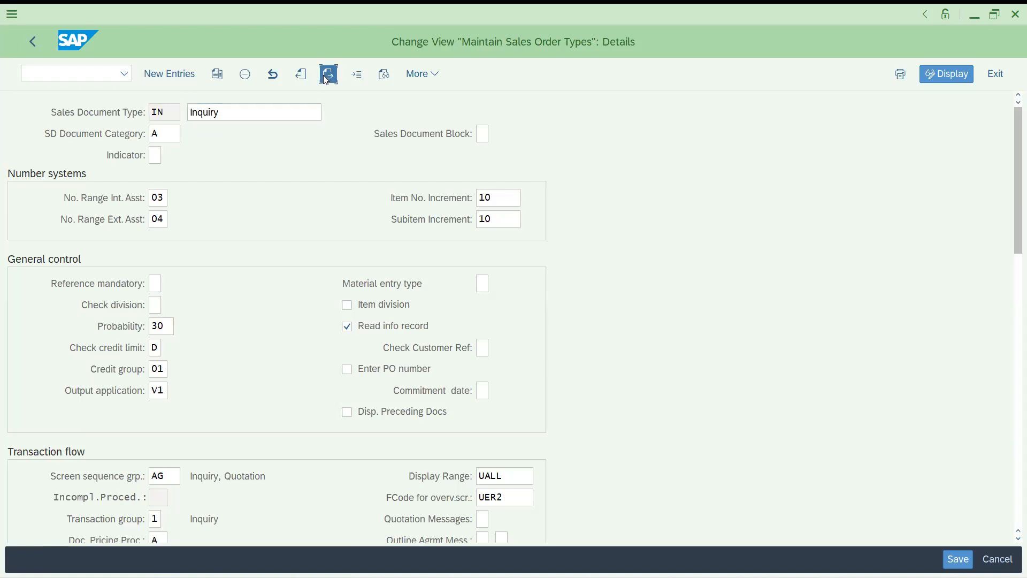
click(329, 75)
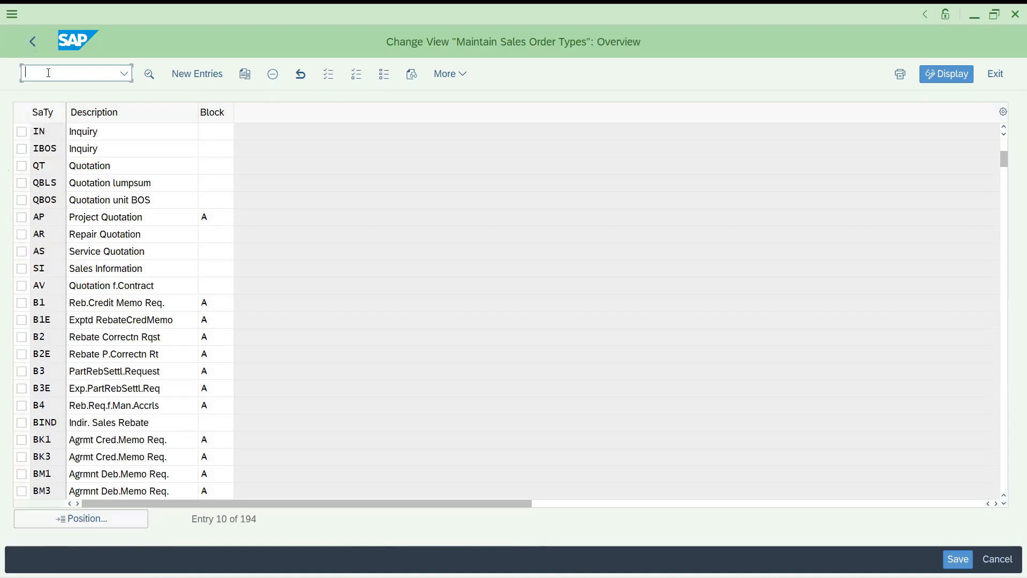
Position the sales order types list on SO Rush Order
text(/n)
text(s)
key(BackSpace)
key(BackSpace)
key(BackSpace)
click(107, 511)
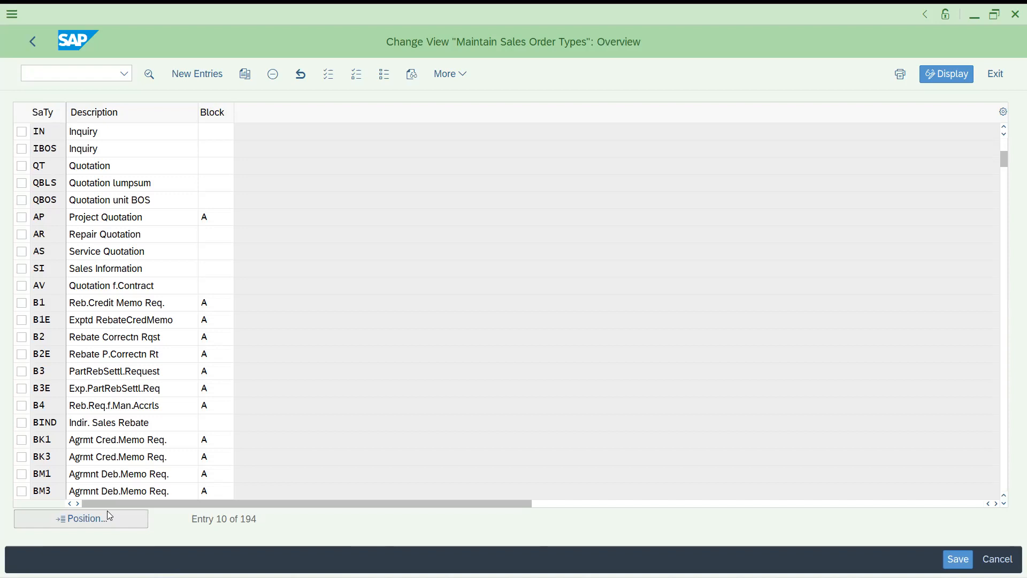
text(so)
key(Return)
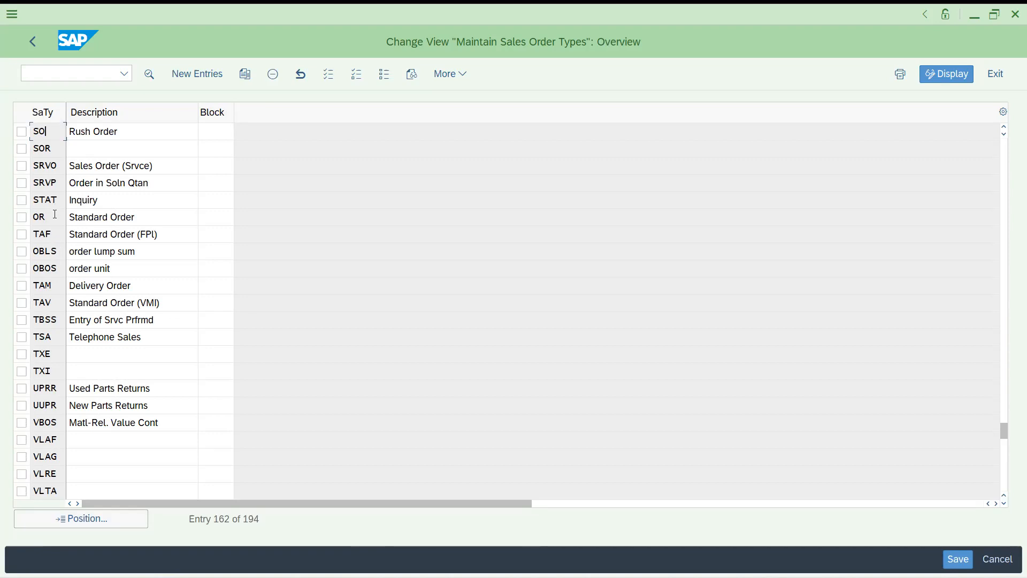
Check the SO Rush Order details, then position the list on DOR
double_click(48, 138)
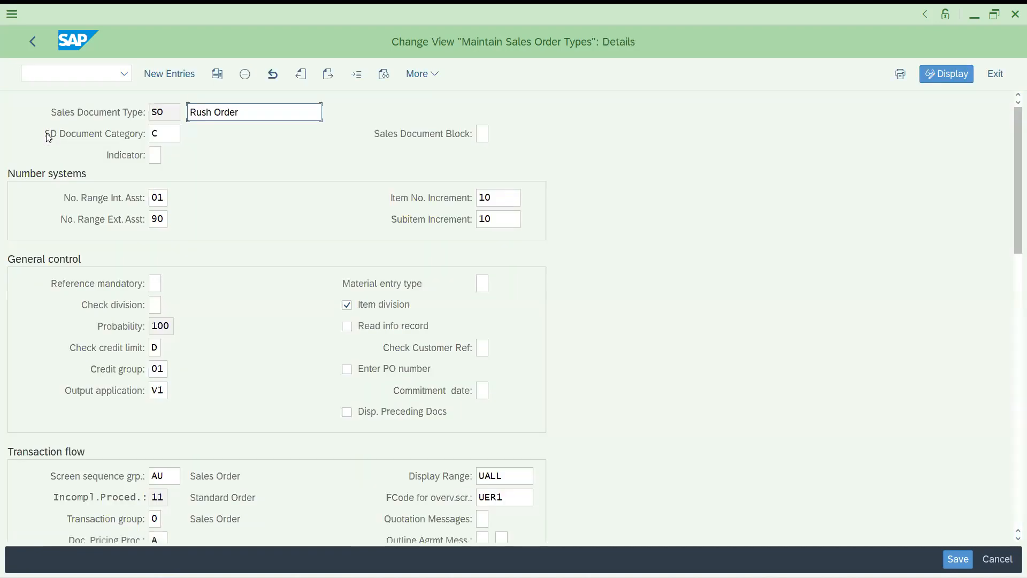
click(34, 41)
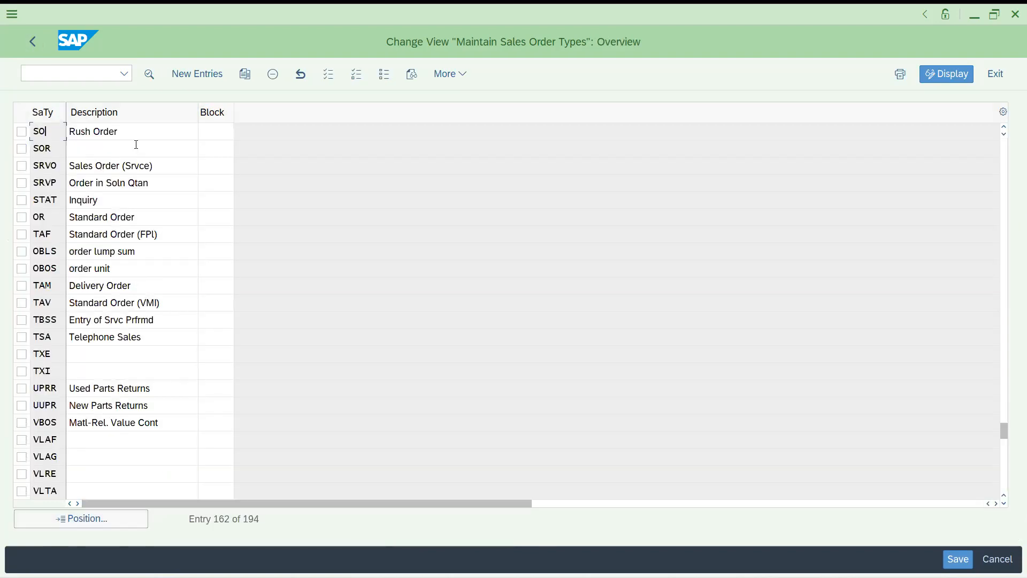
click(116, 516)
text(dor)
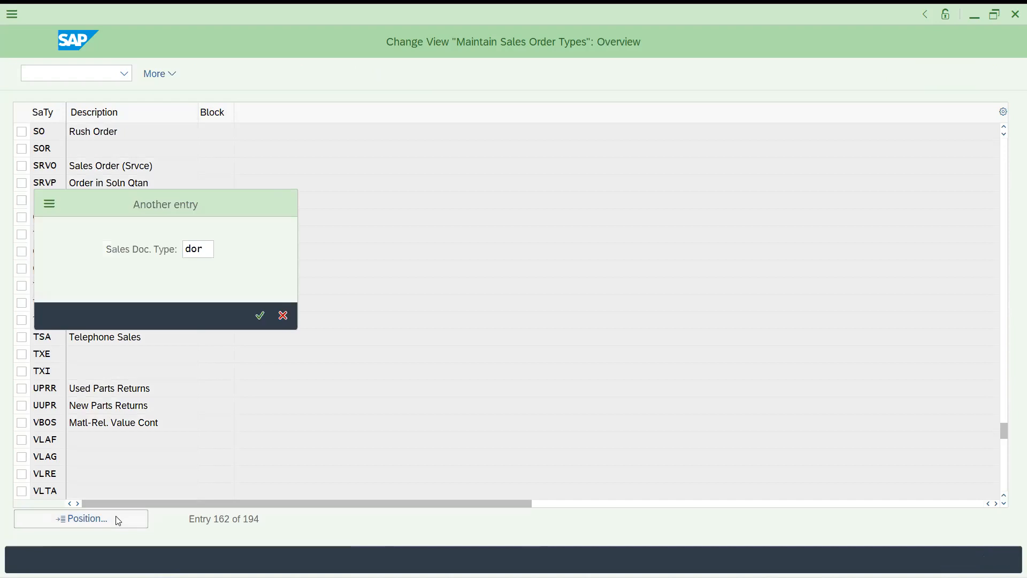
key(Return)
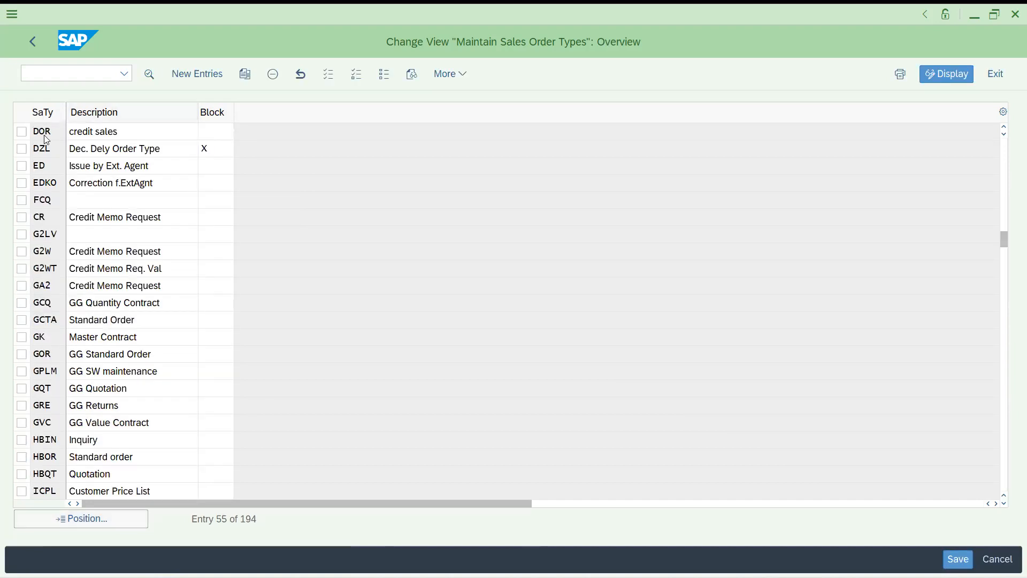
Open the DOR credit sales details and go to the SD Document Category field
double_click(45, 138)
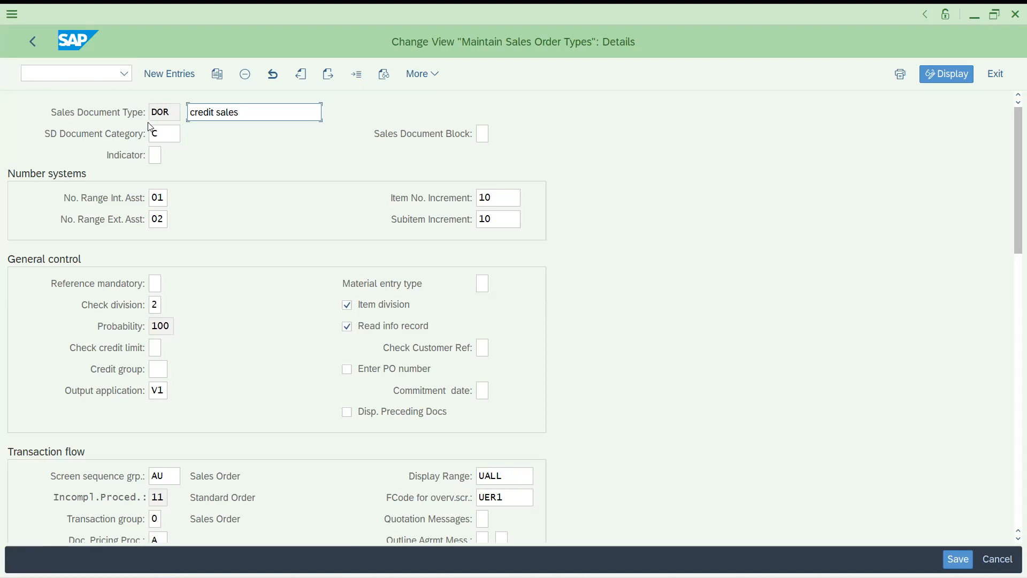
click(156, 132)
click(11, 18)
click(296, 233)
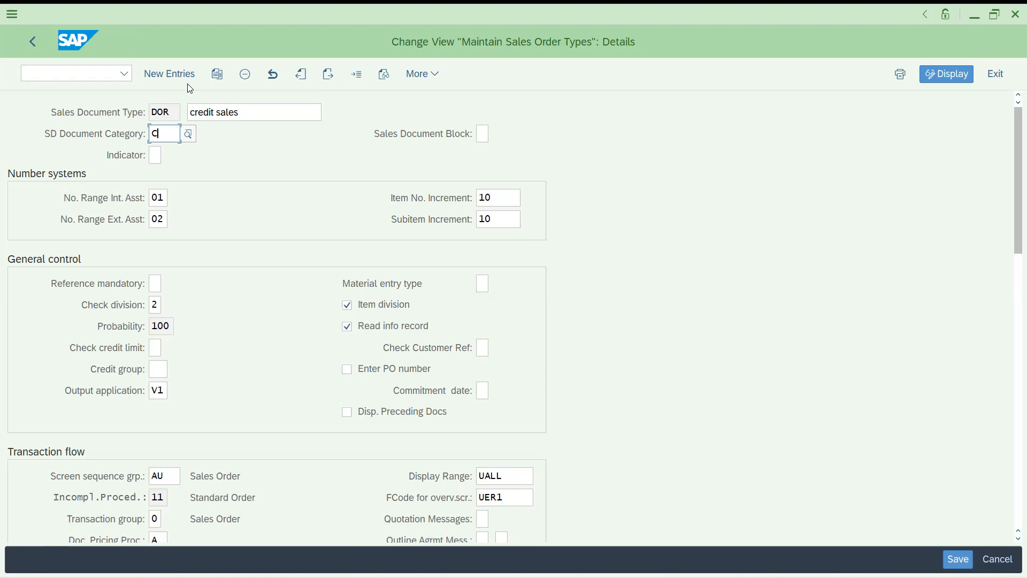
Display the QCPL, OR and RE order type details in turn via Other Entry
click(349, 79)
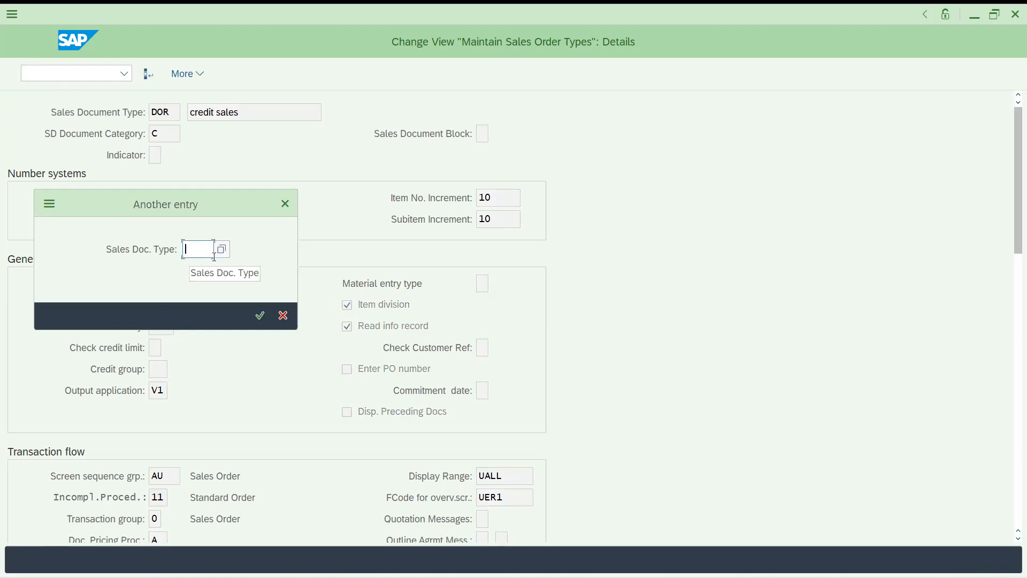
text(QCPL)
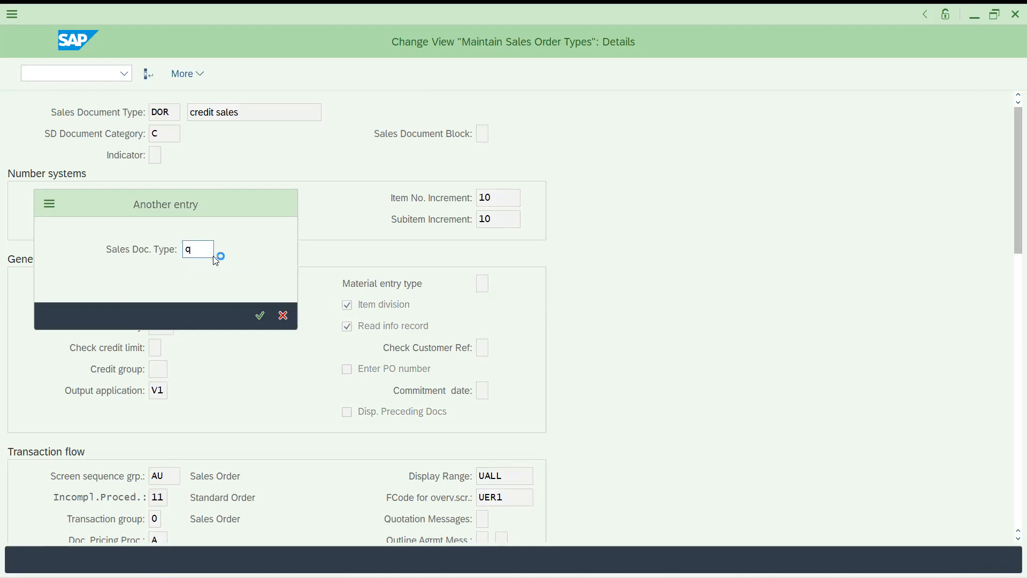
key(Return)
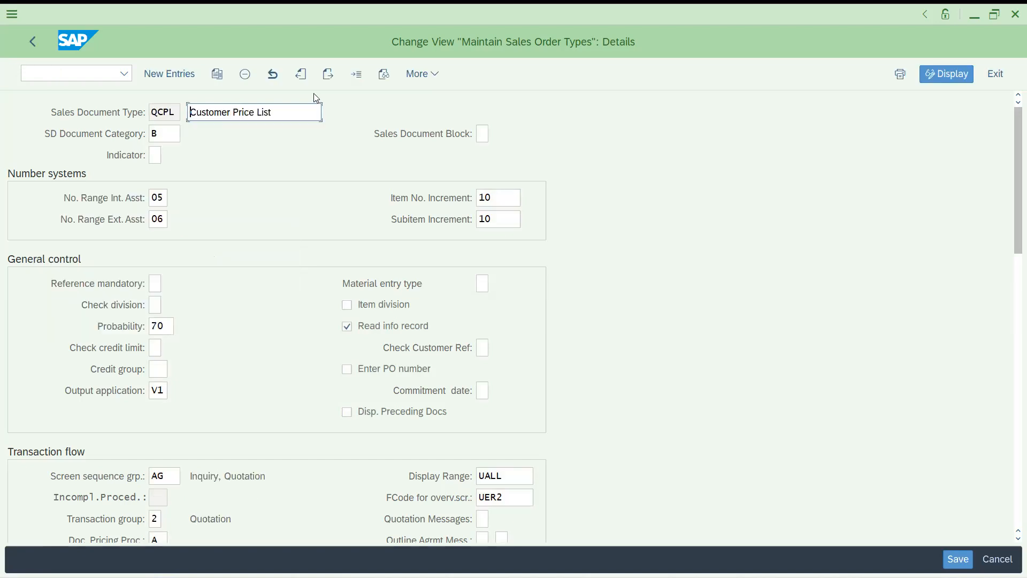
click(356, 79)
text(or)
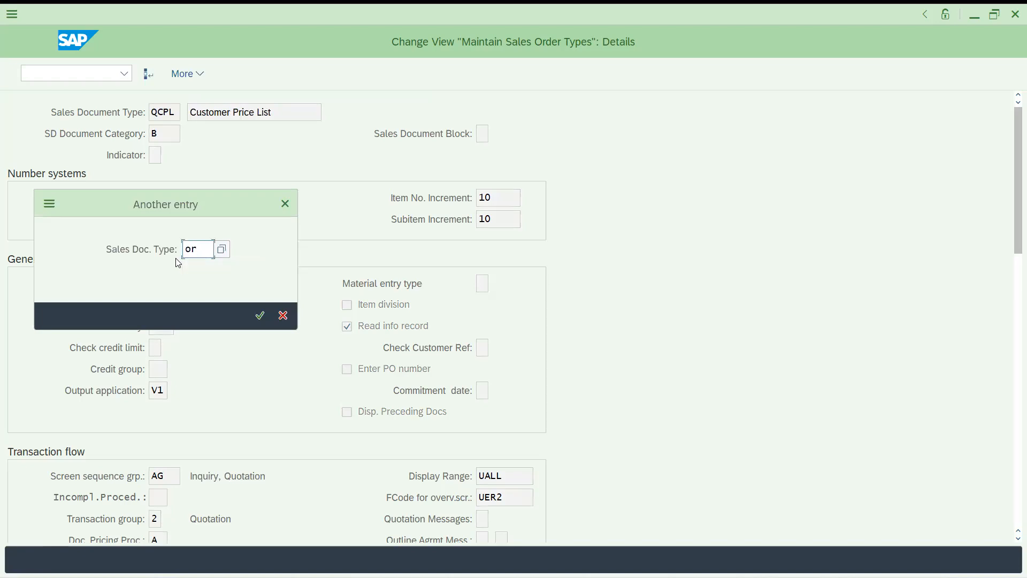
key(Return)
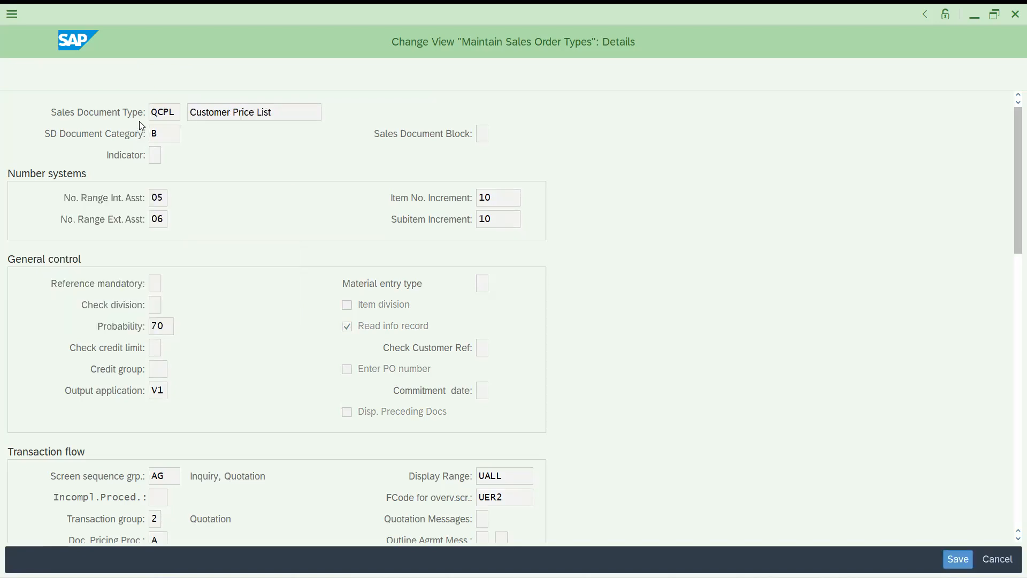
click(356, 75)
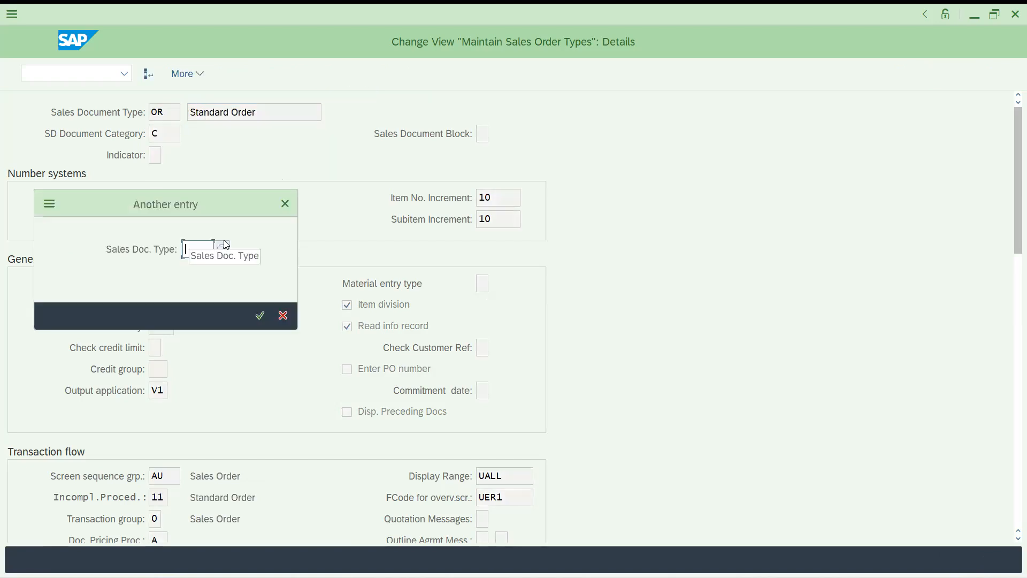
text(re)
key(Return)
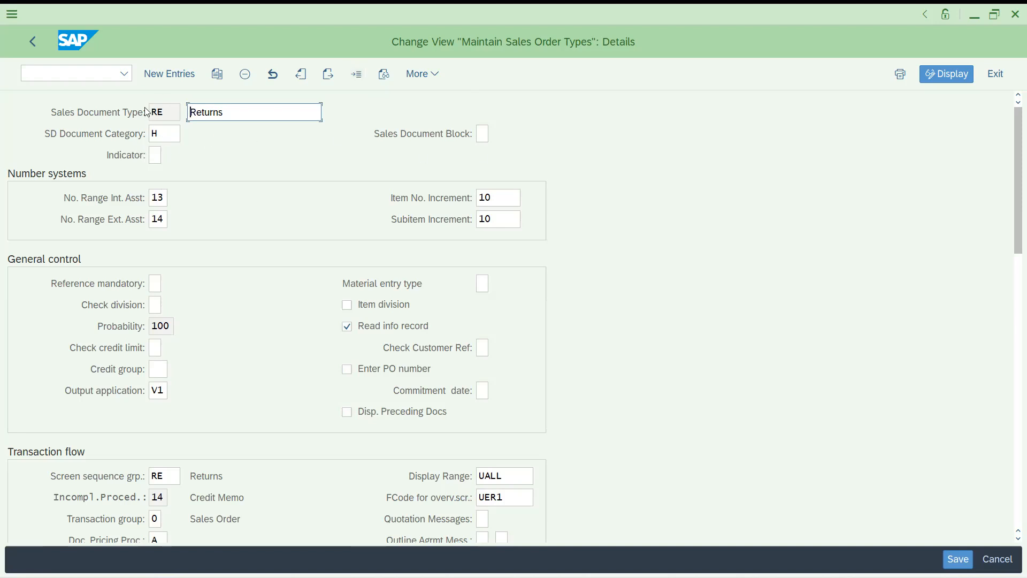
Browse the Indicator value list without choosing, then display the CR order type
click(155, 155)
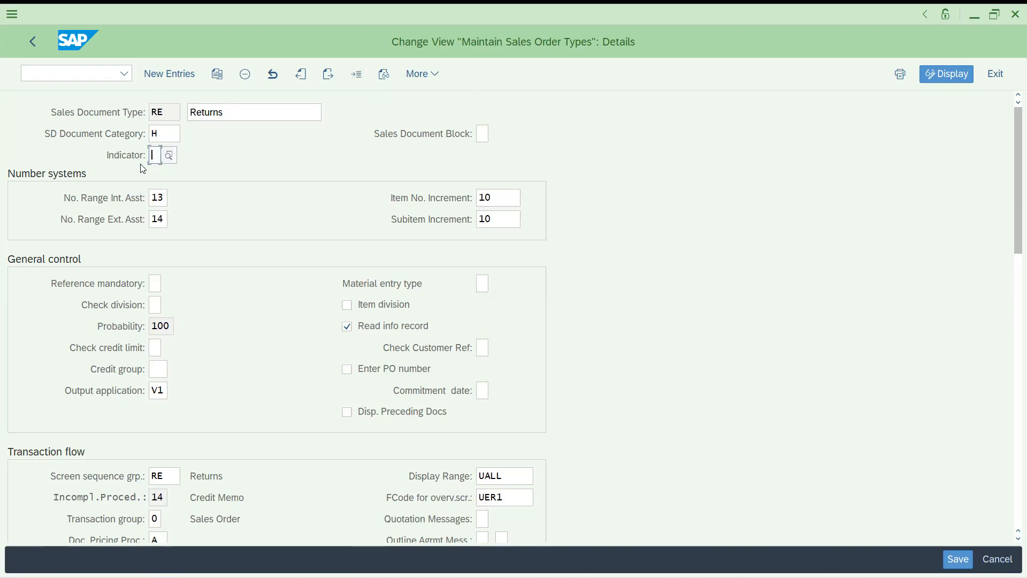
click(168, 156)
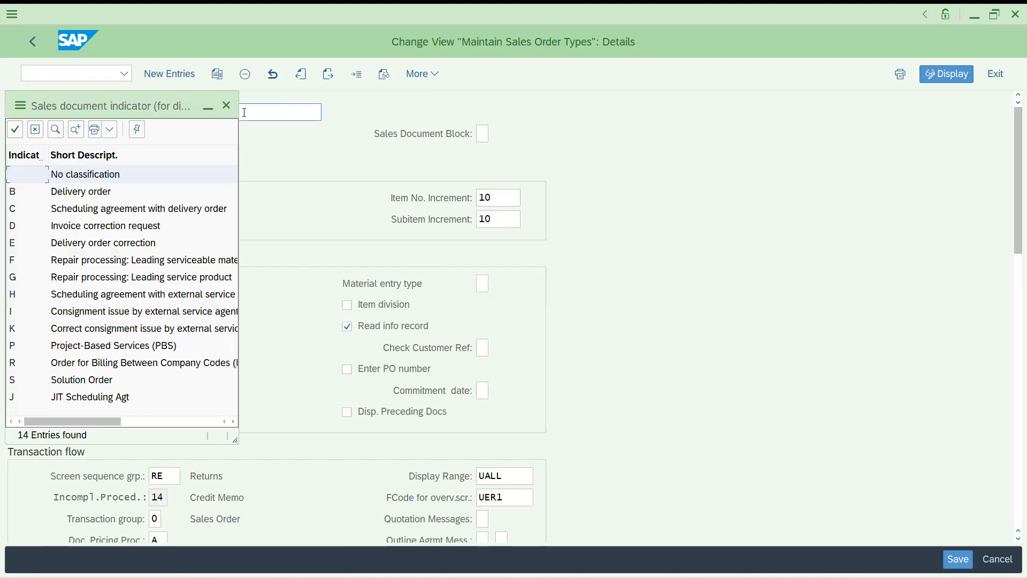
click(228, 107)
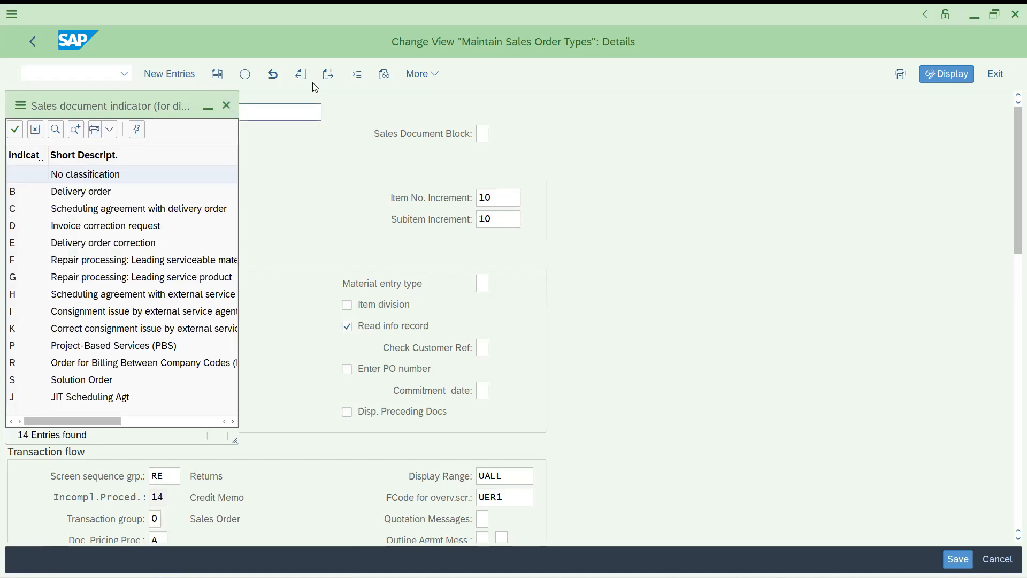
click(357, 77)
text(cr)
key(Return)
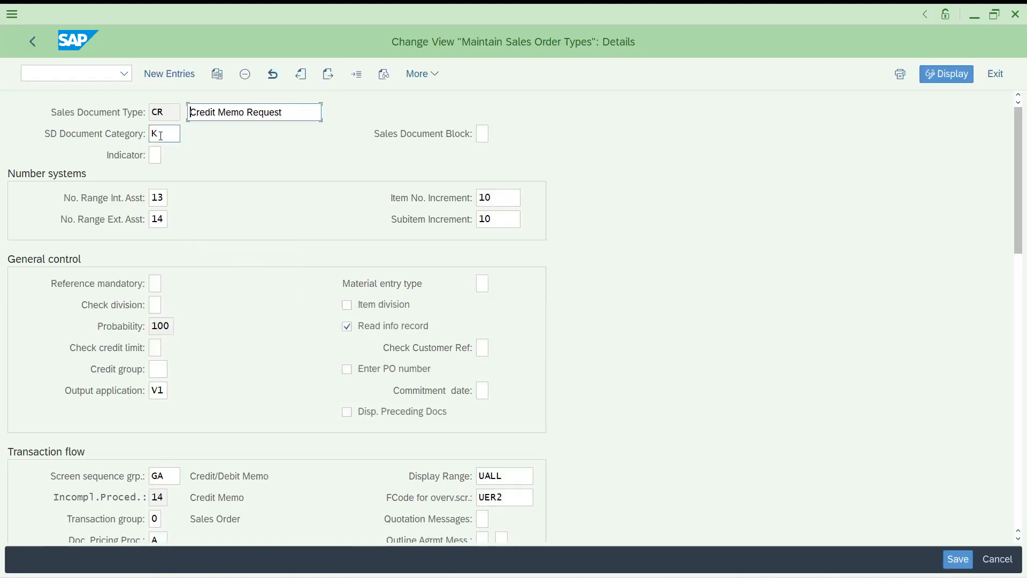
Check RK's category K, indicator D and sales block, then request DOR via Another Entry
click(359, 79)
text(r)
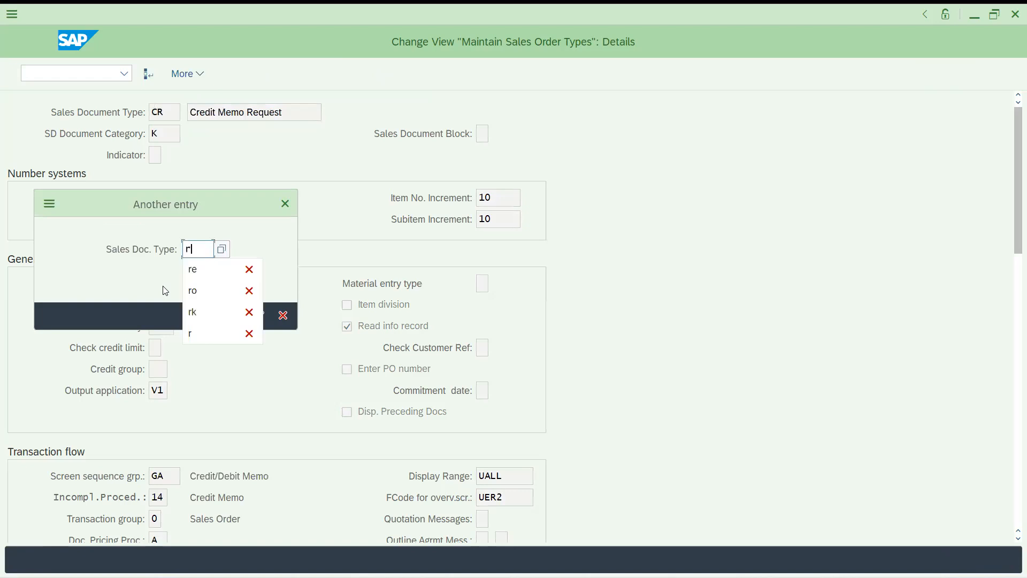
text(k)
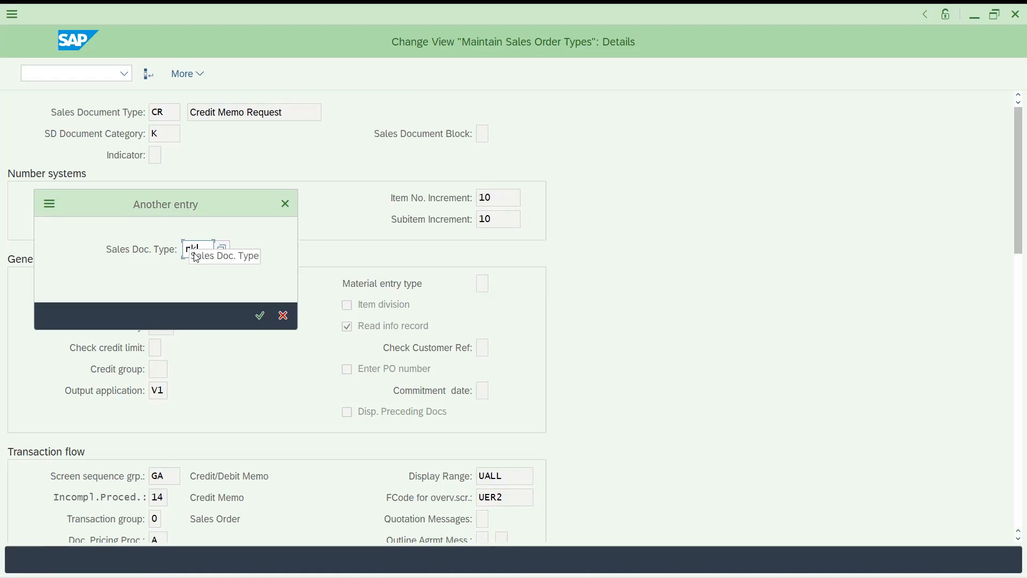
key(Return)
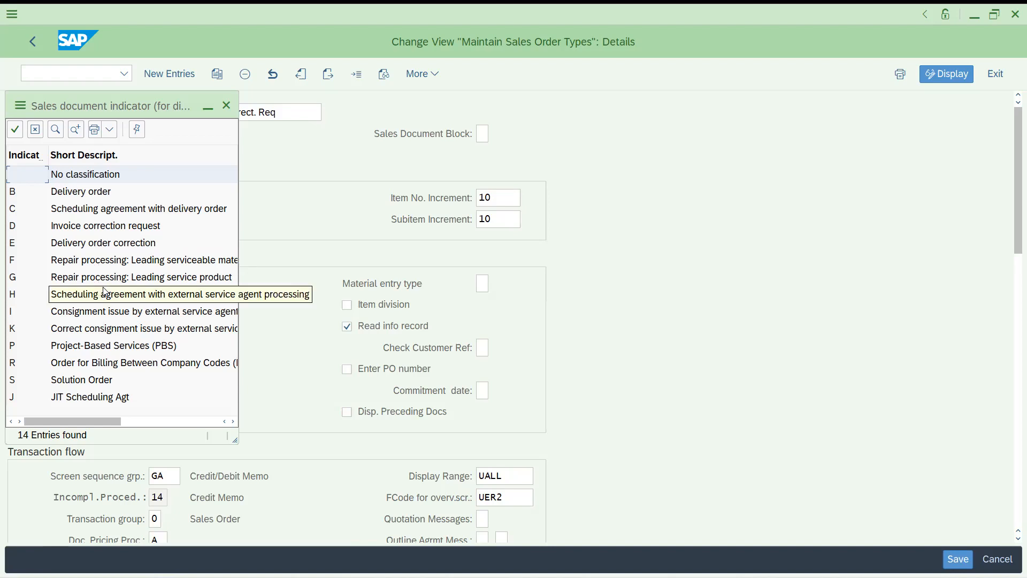
click(230, 106)
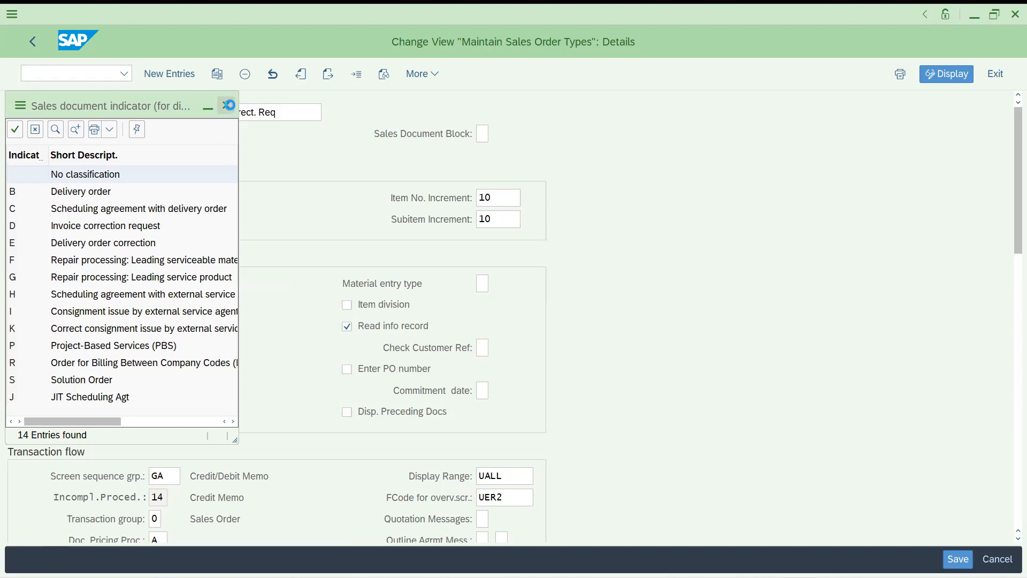
click(166, 135)
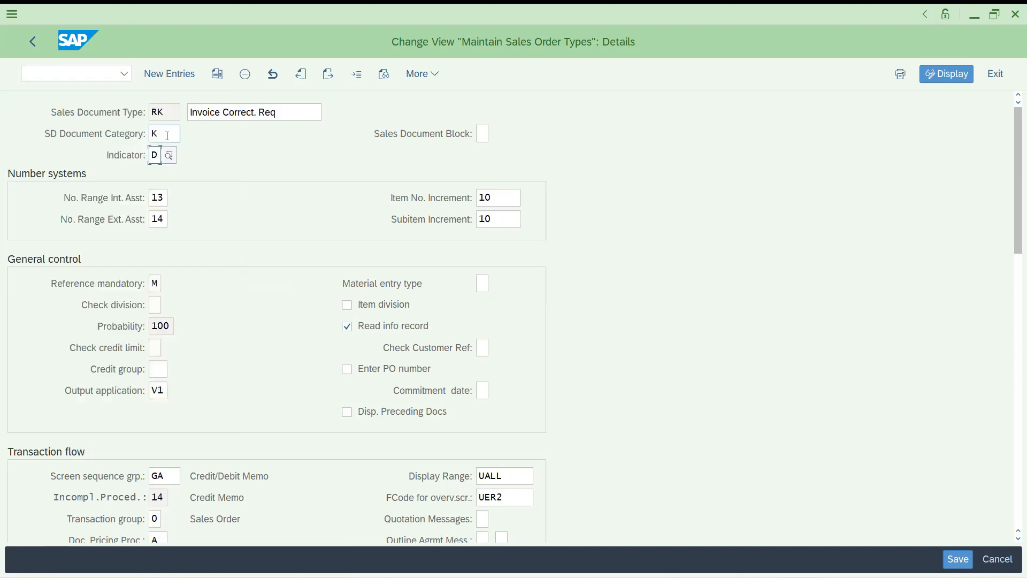
click(158, 157)
click(480, 135)
click(357, 75)
text(dor)
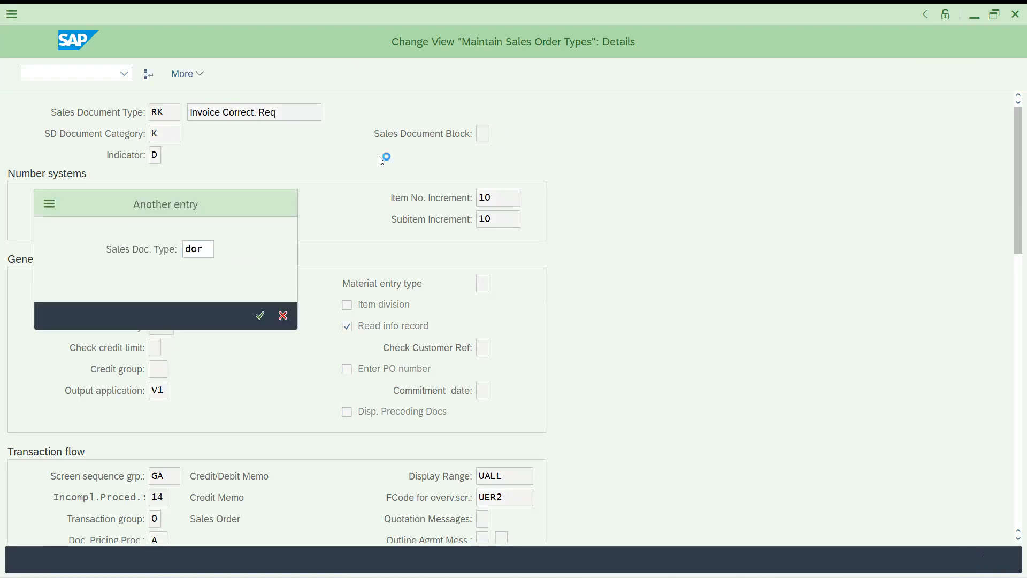
Set DOR's Sales Document Block to X from the value list and save
click(483, 136)
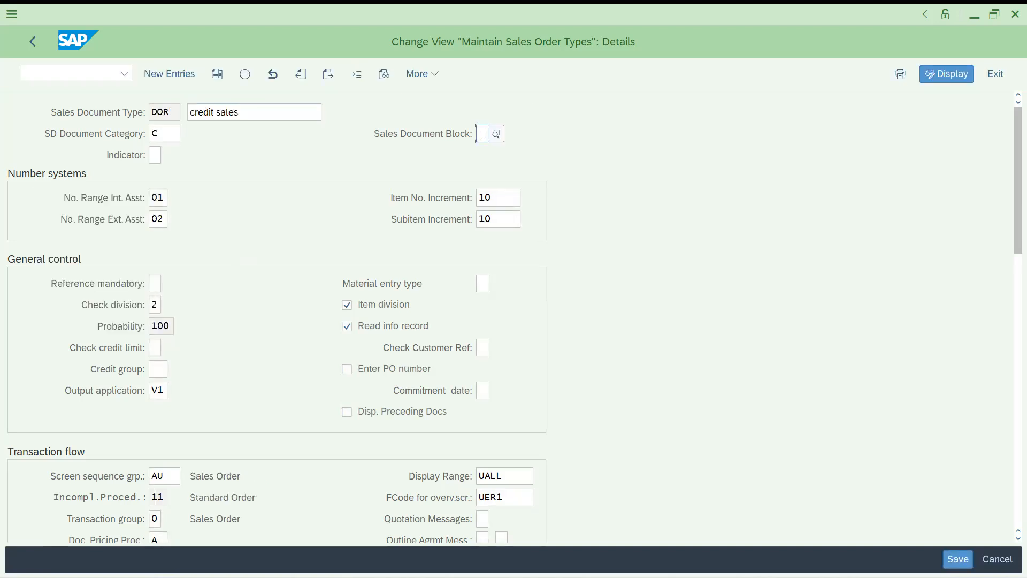
click(495, 138)
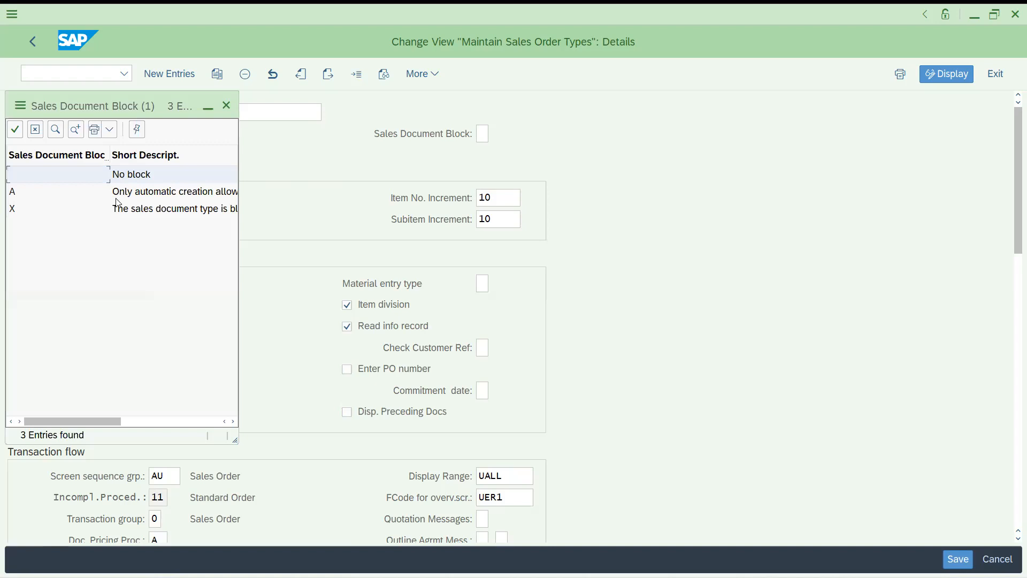
double_click(125, 216)
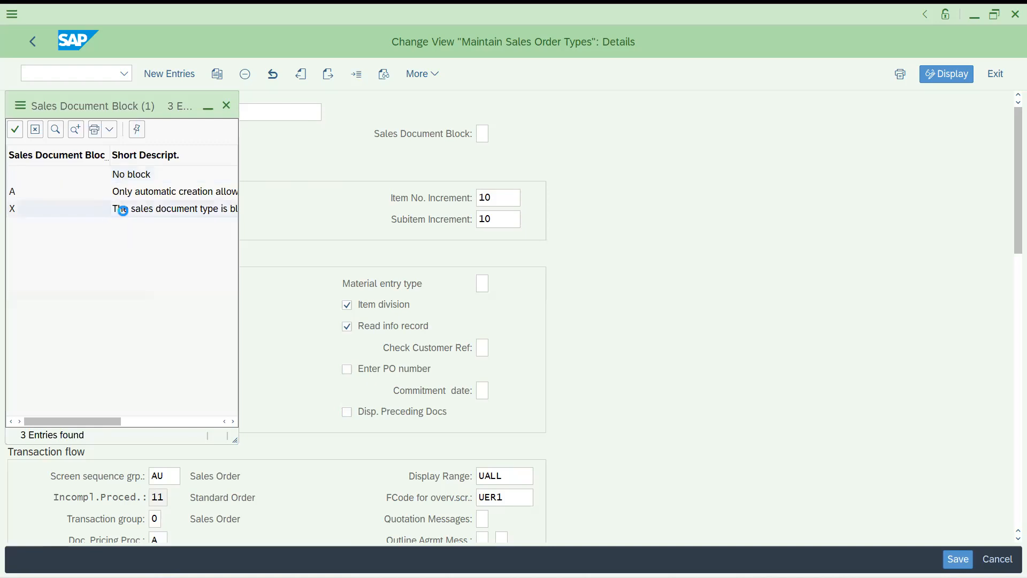
key(ctrl+s)
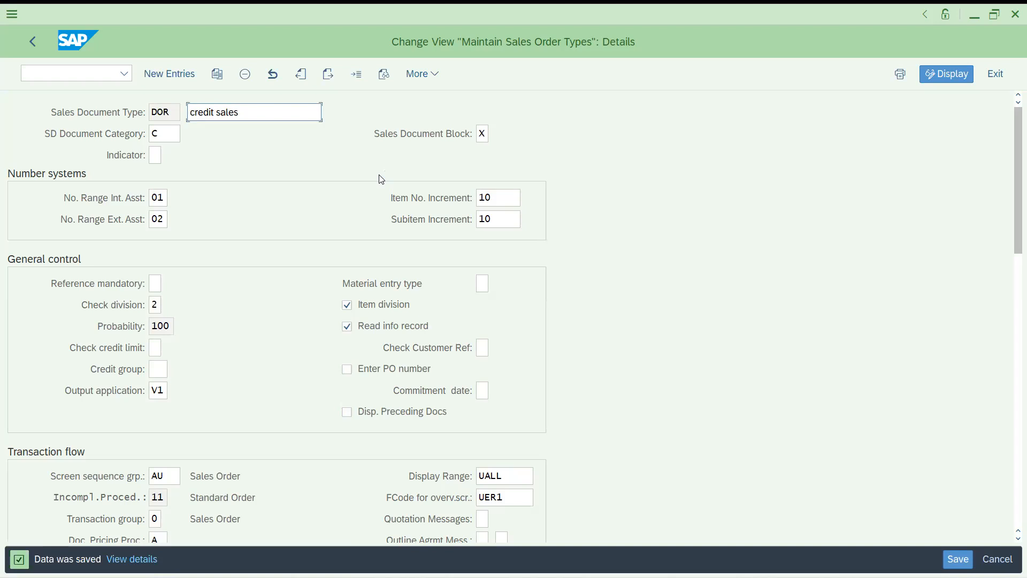
click(483, 134)
click(497, 136)
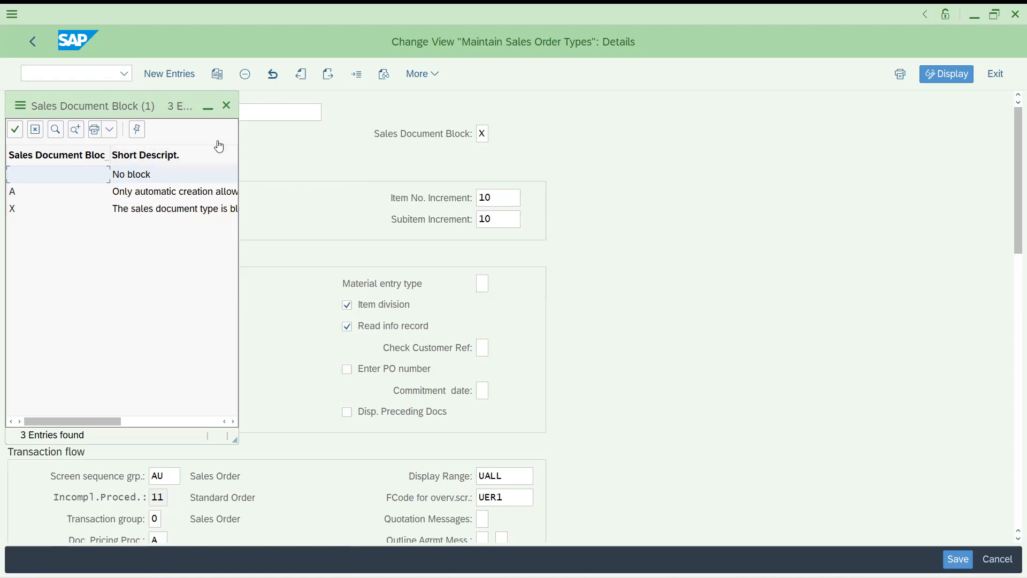
Close the Sales Document Block value list
click(227, 106)
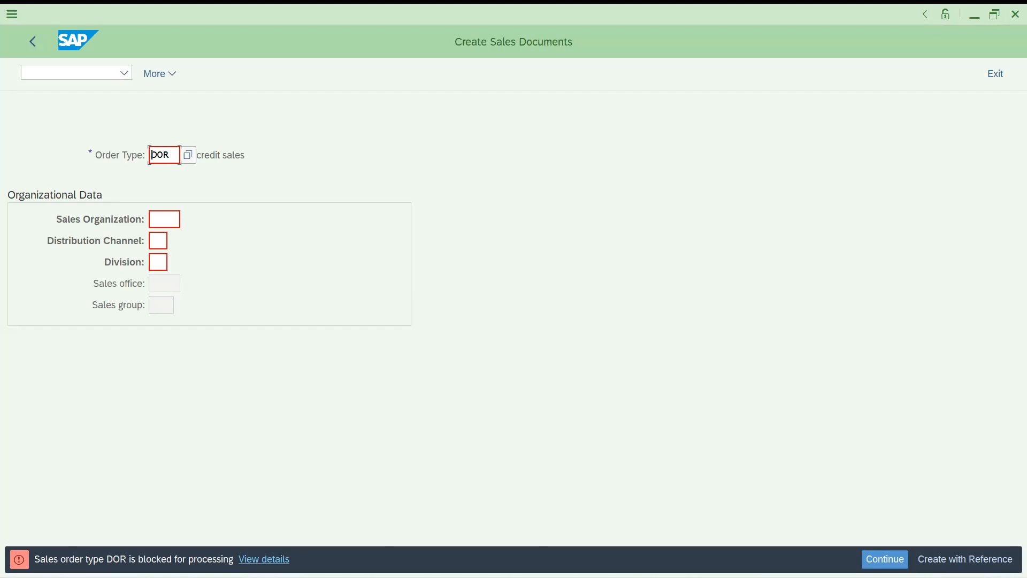
click(269, 559)
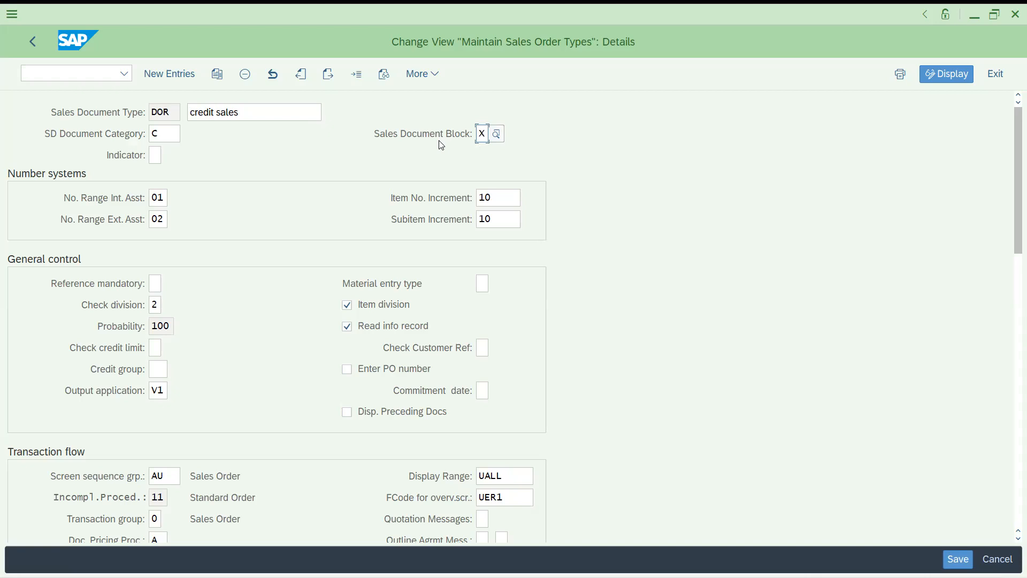
click(31, 39)
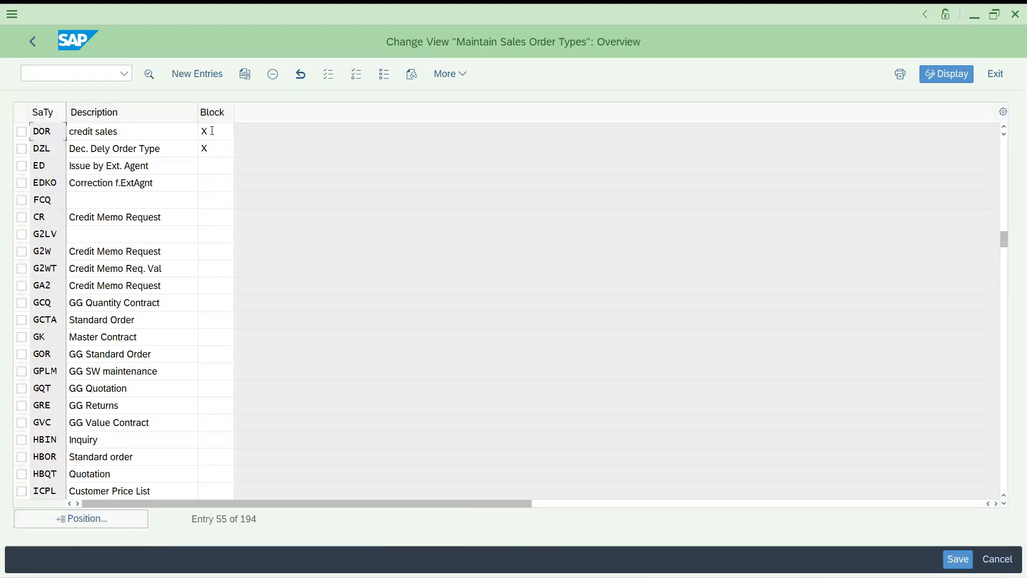
click(214, 173)
click(215, 217)
click(213, 288)
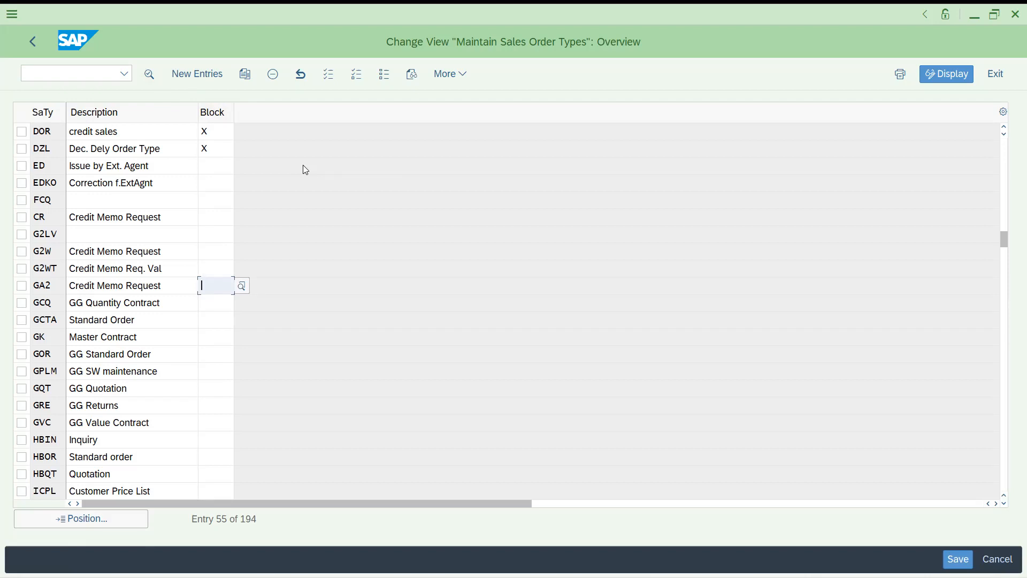
double_click(41, 136)
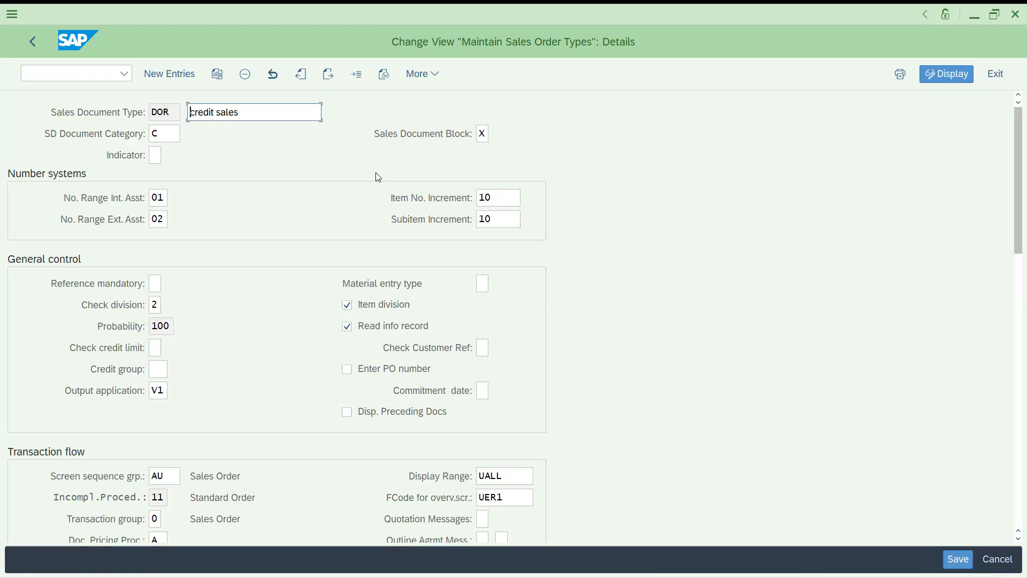
click(33, 42)
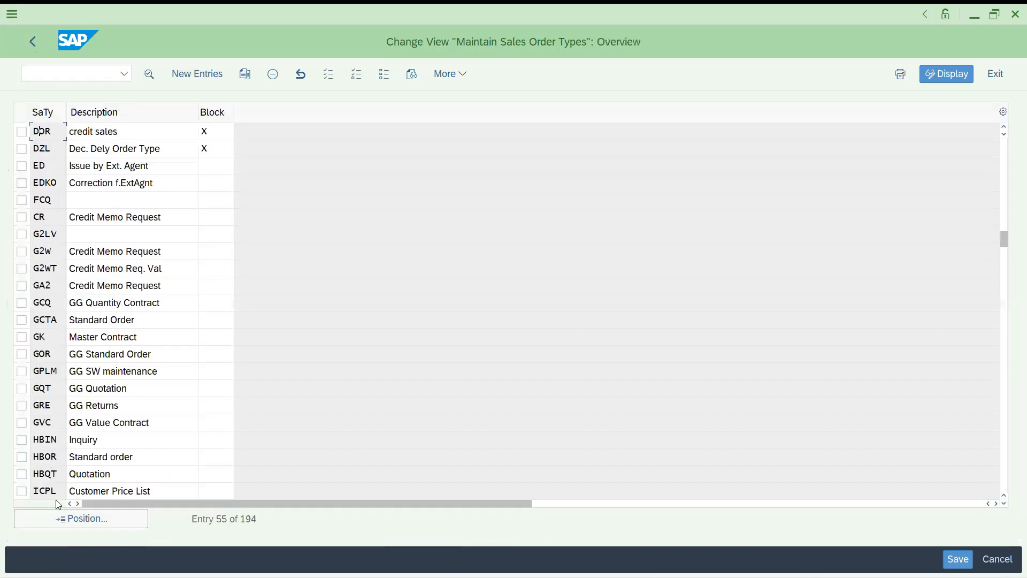
double_click(107, 137)
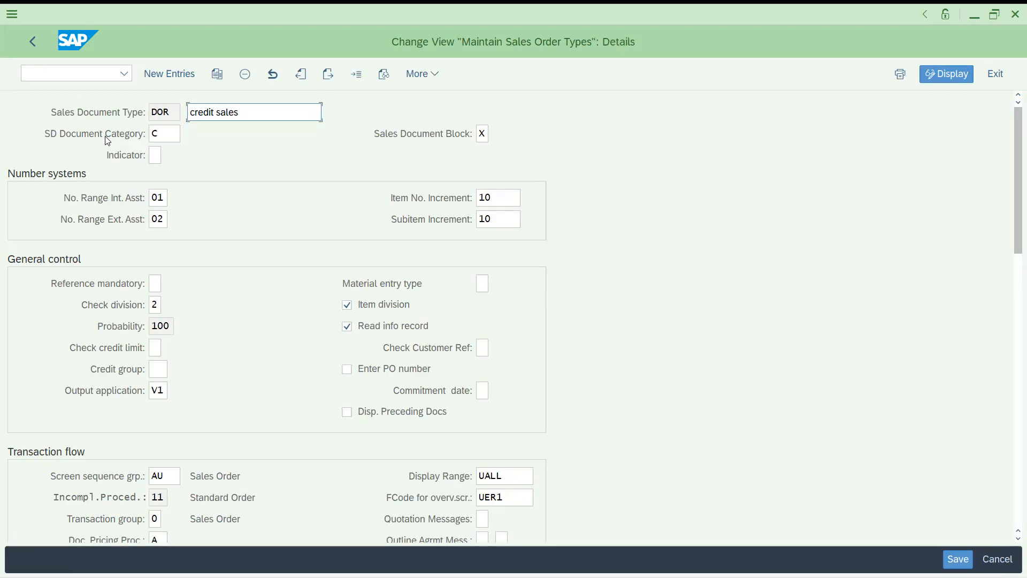
click(32, 42)
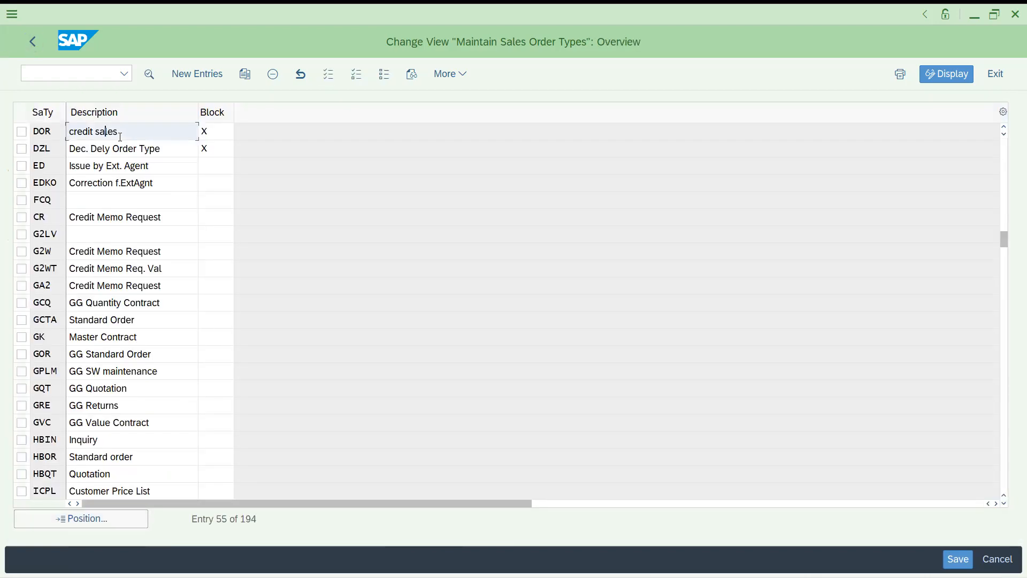
double_click(119, 136)
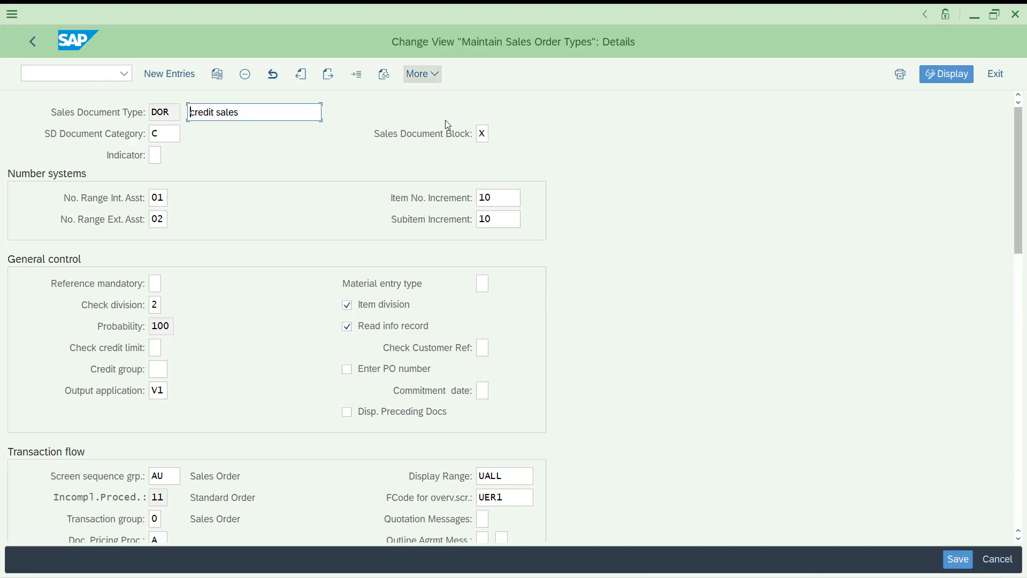
Clear DOR's X sales document block and save, accepting the namespace warning
click(487, 136)
key(BackSpace)
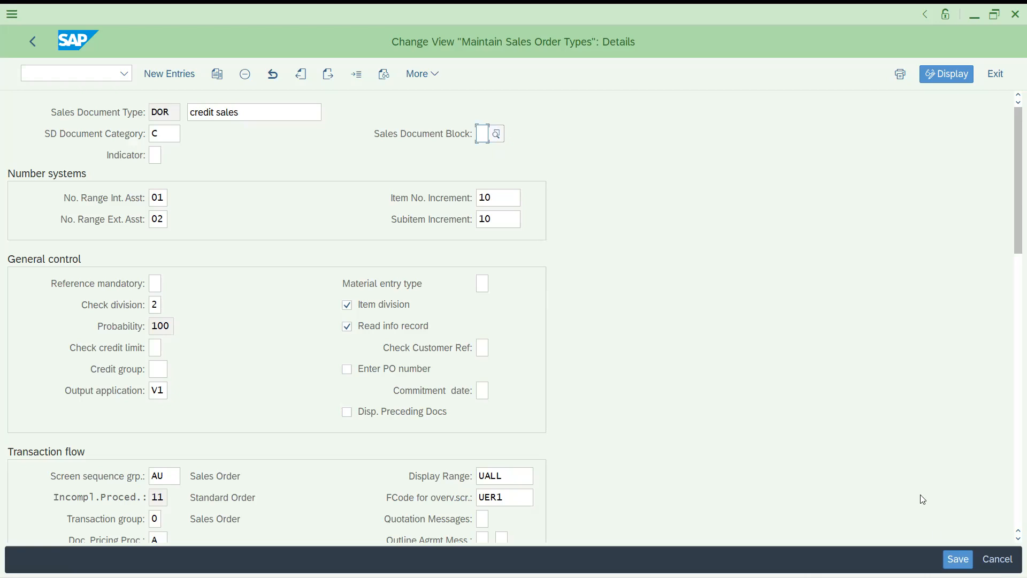
click(958, 560)
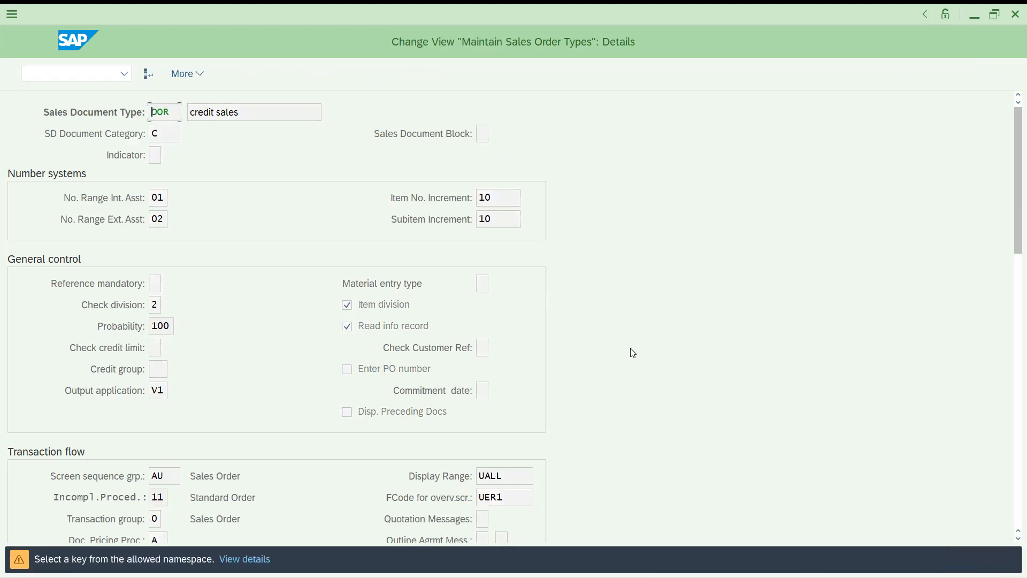
key(Return)
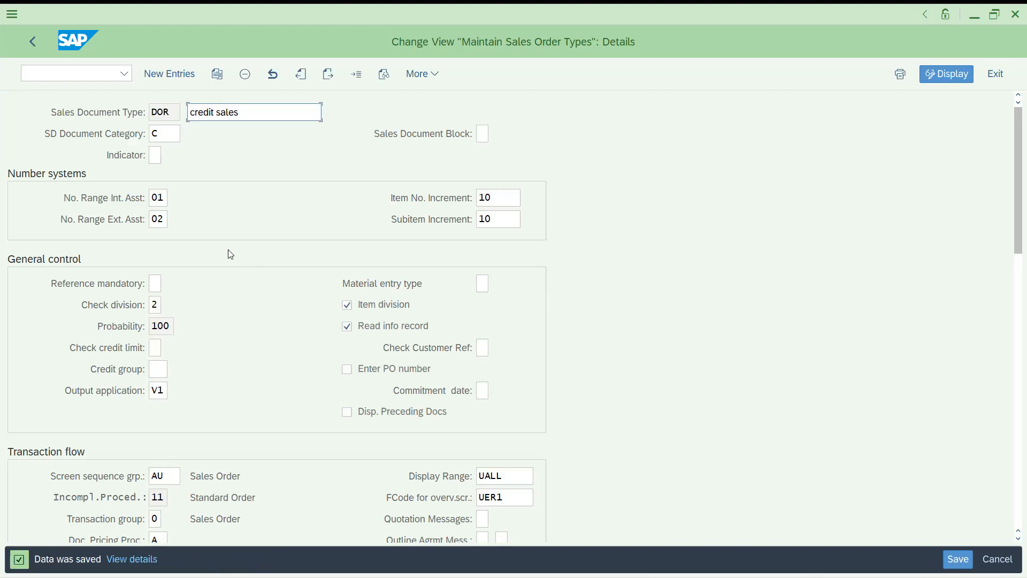
click(159, 199)
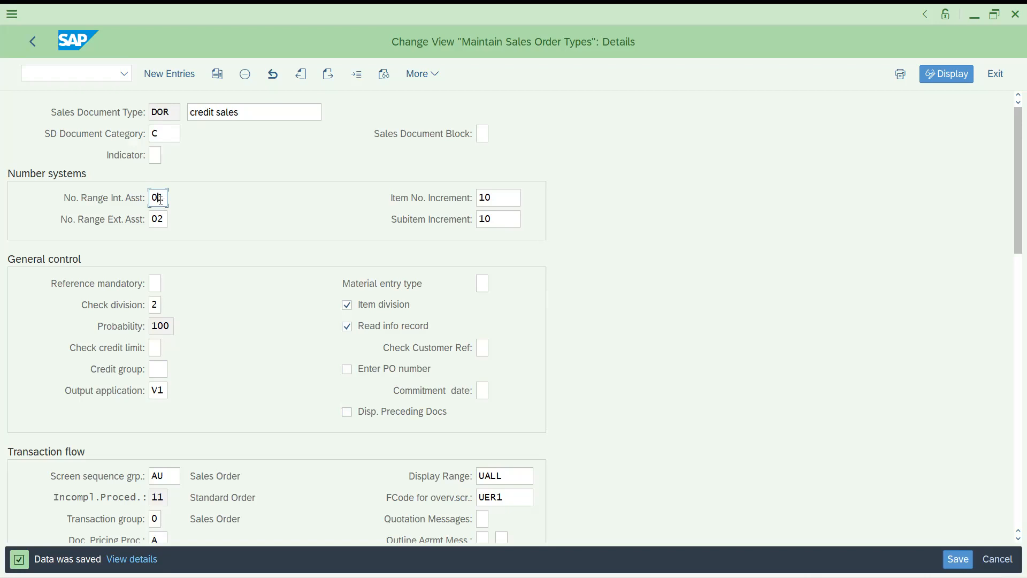
Inspect DOR's internal and external number range fields, then go Back
click(159, 219)
click(158, 199)
click(157, 216)
click(36, 49)
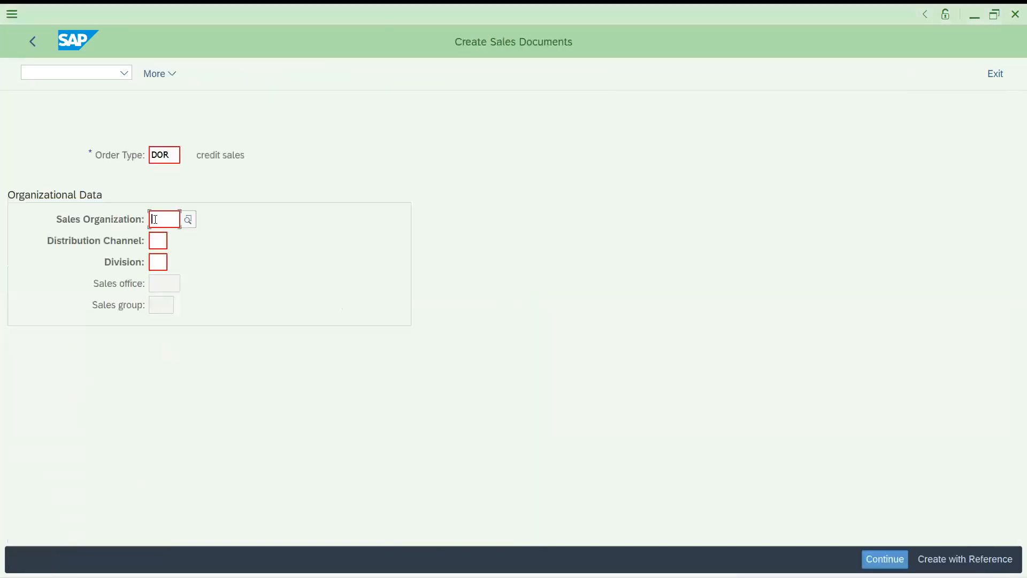
Proceed with order type DOR and enter IT102 as sold-to party, accepting the warnings
key(F4)
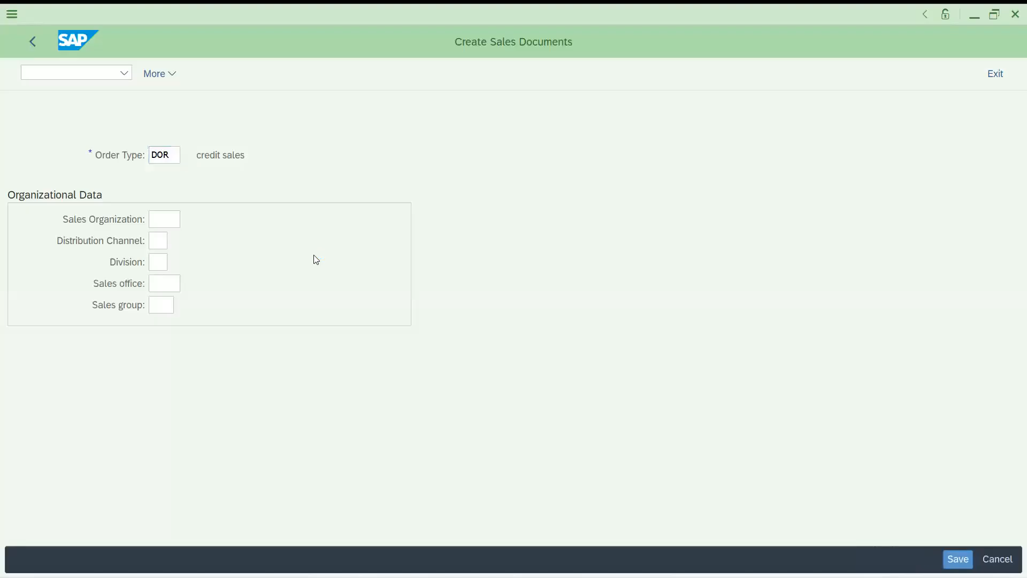
key(Return)
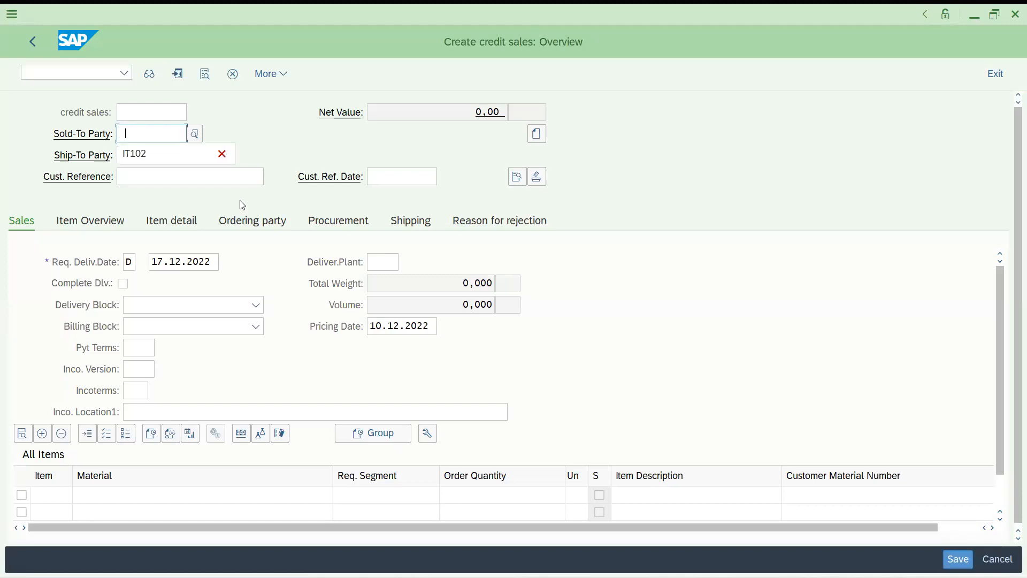
text(IT102)
key(Return)
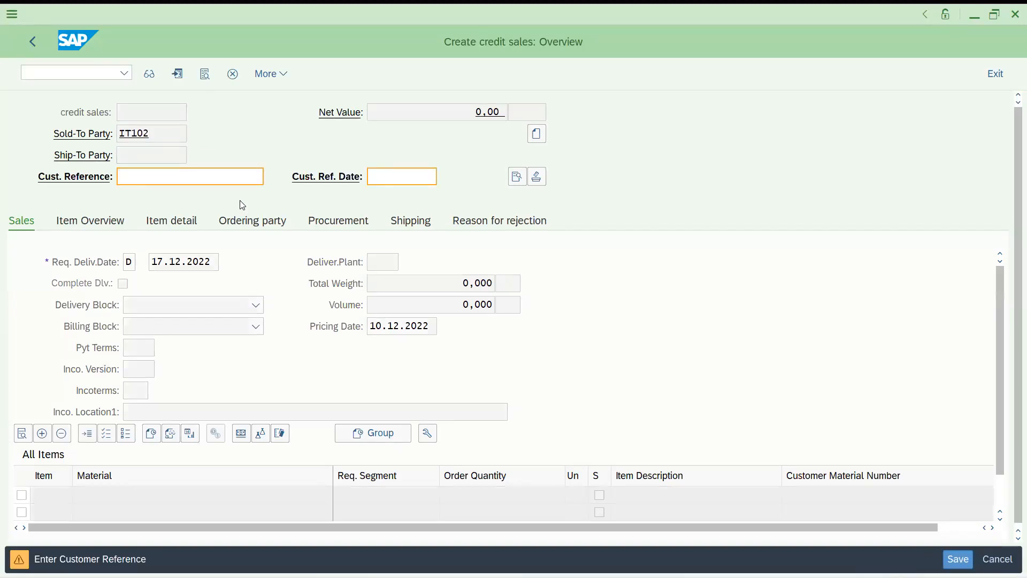
key(Return)
key(Return)
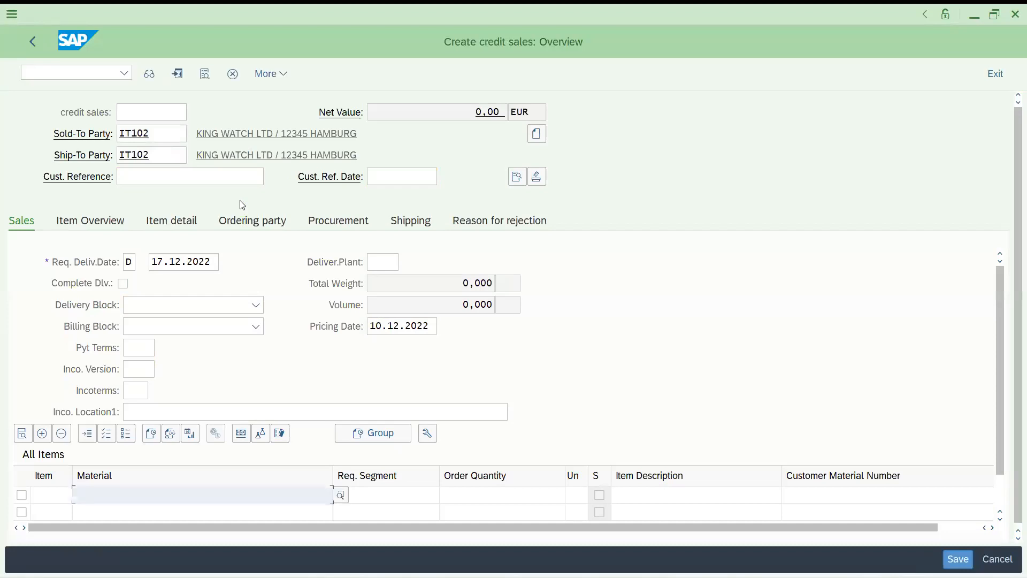
Add item 10 with material 113, quantity 1
text(113)
key(Tab)
text(1)
key(Return)
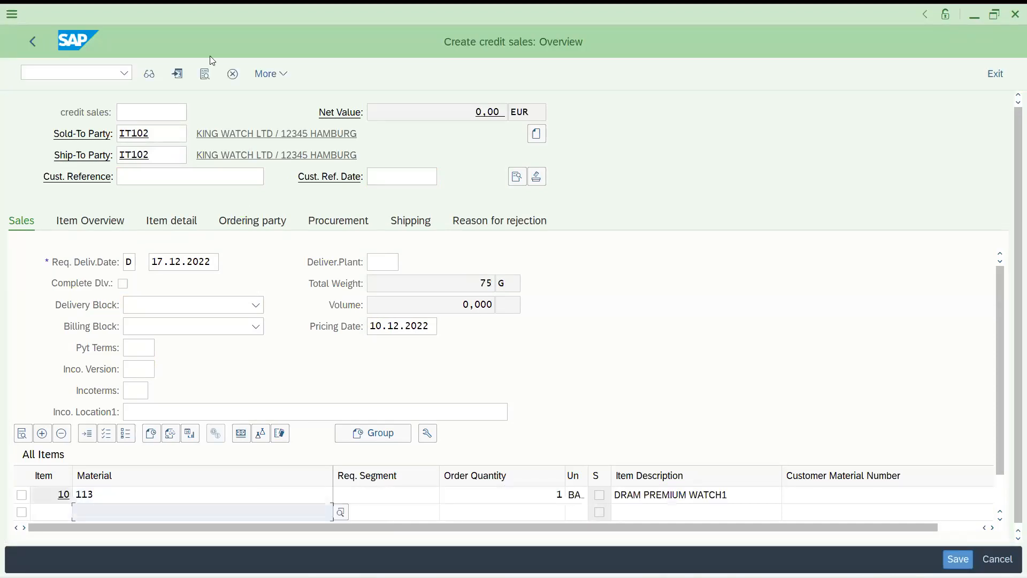
From the incompletion log, set the Incoterms to FOB with location 'hi'
click(259, 75)
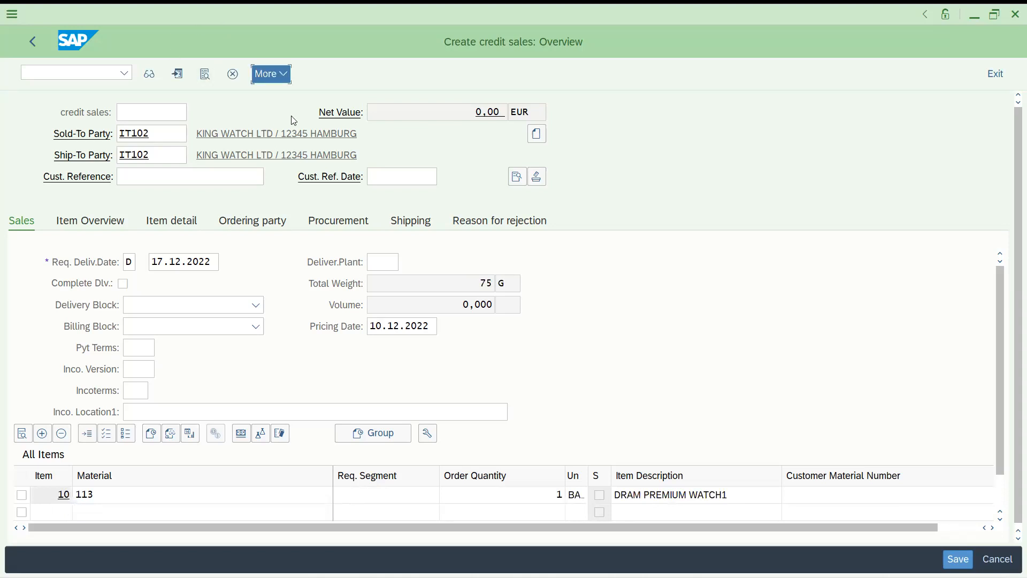
mouse_move(307, 161)
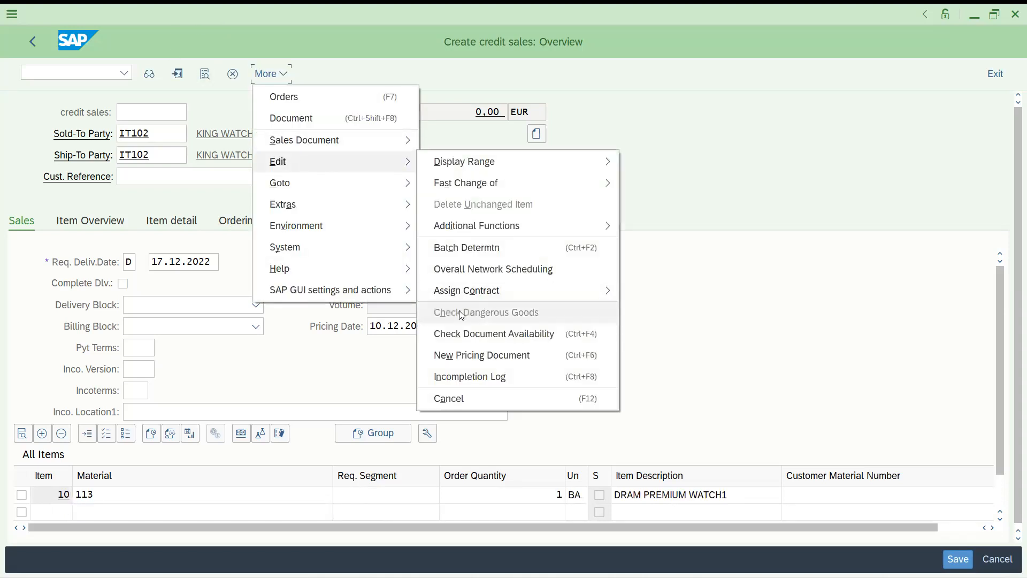
click(461, 376)
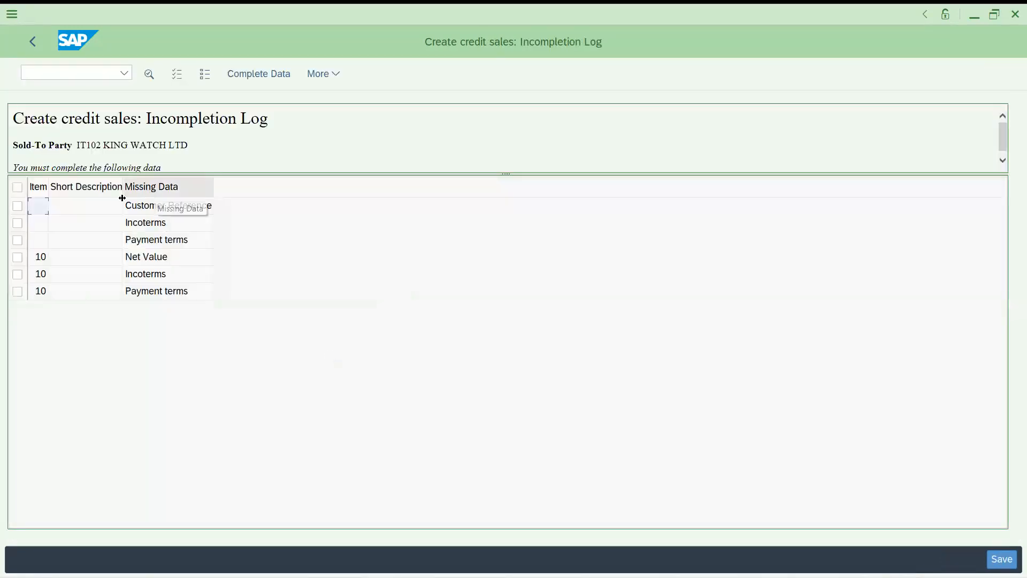
double_click(144, 227)
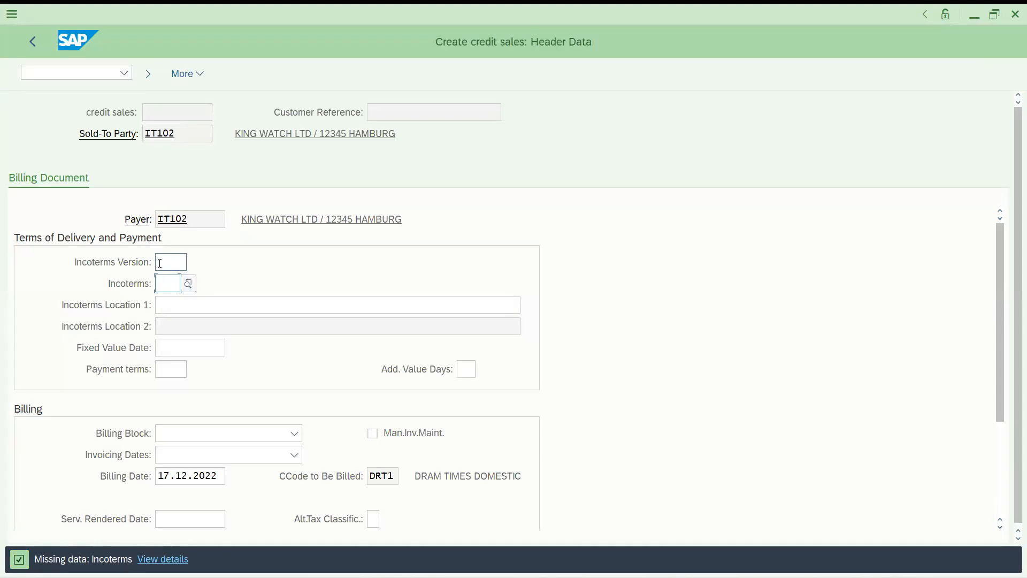
text(fob)
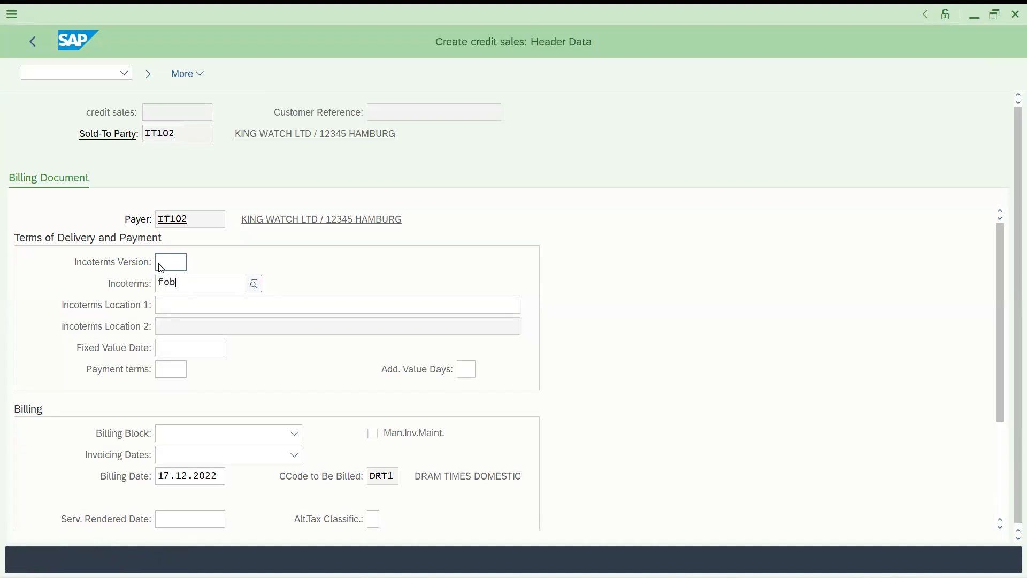
key(Return)
click(39, 38)
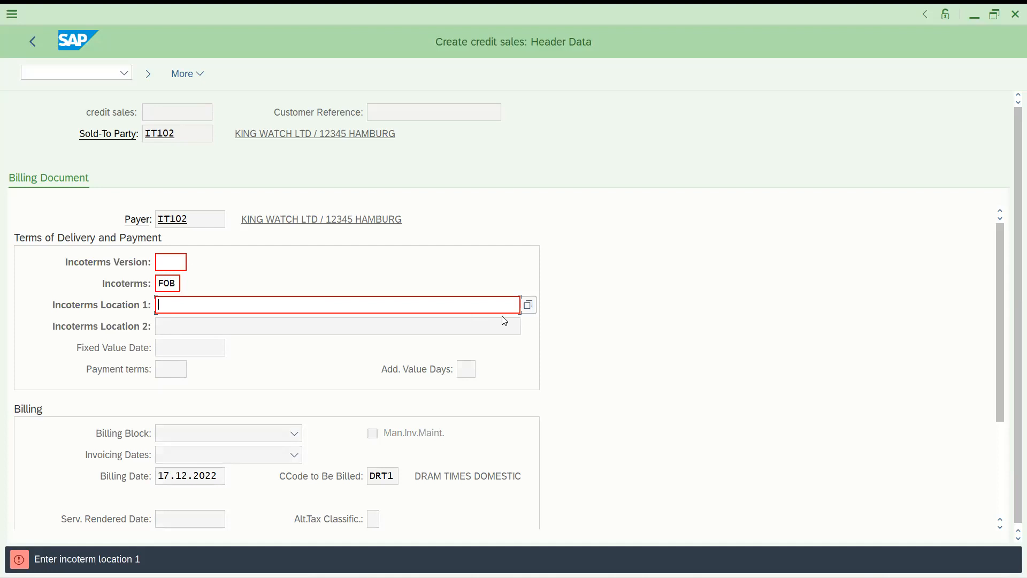
click(528, 305)
text(hi)
key(Return)
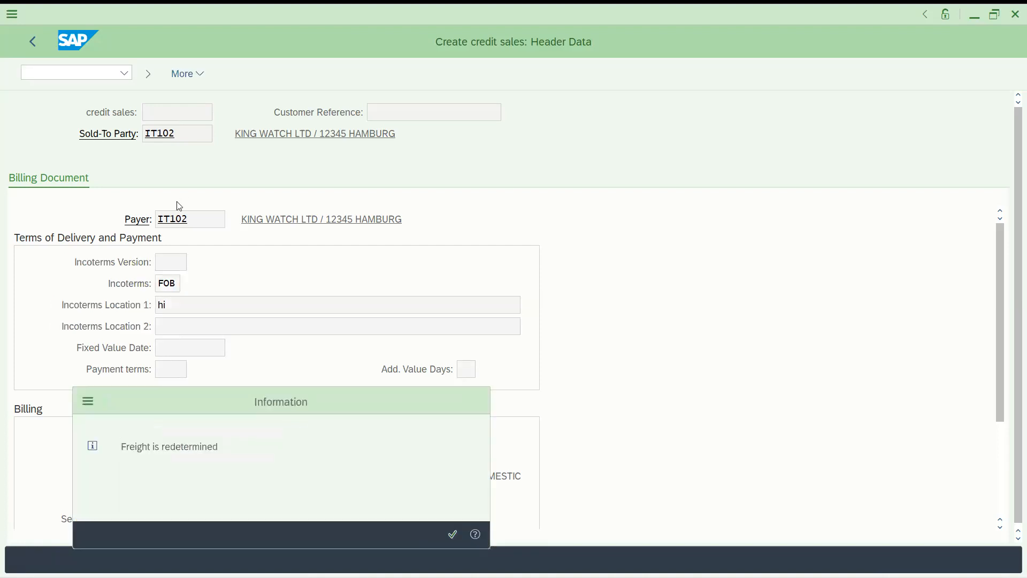
key(Return)
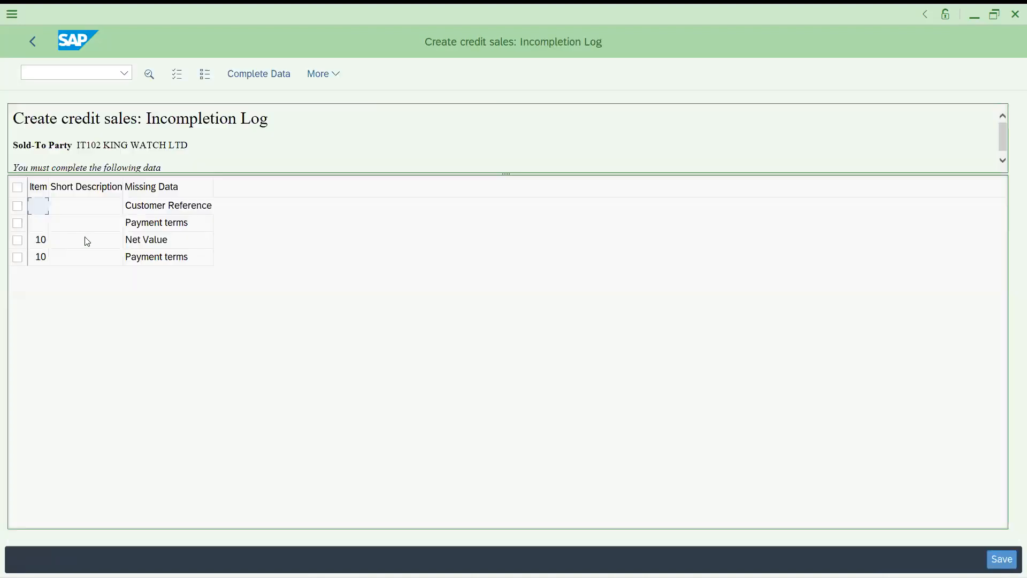
Enter payment terms 0001 and return to the incompletion log
double_click(159, 224)
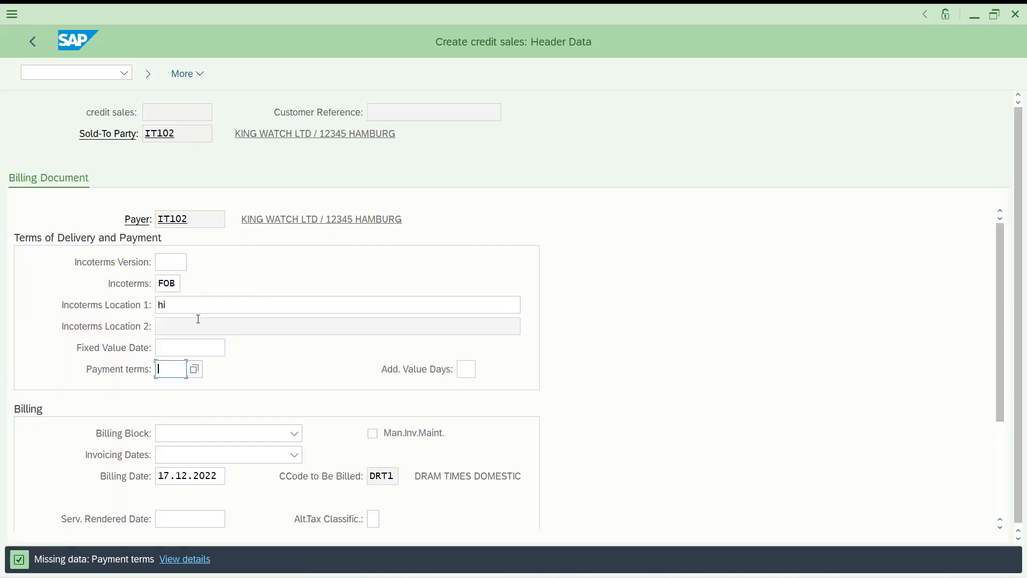
text(0001)
key(Return)
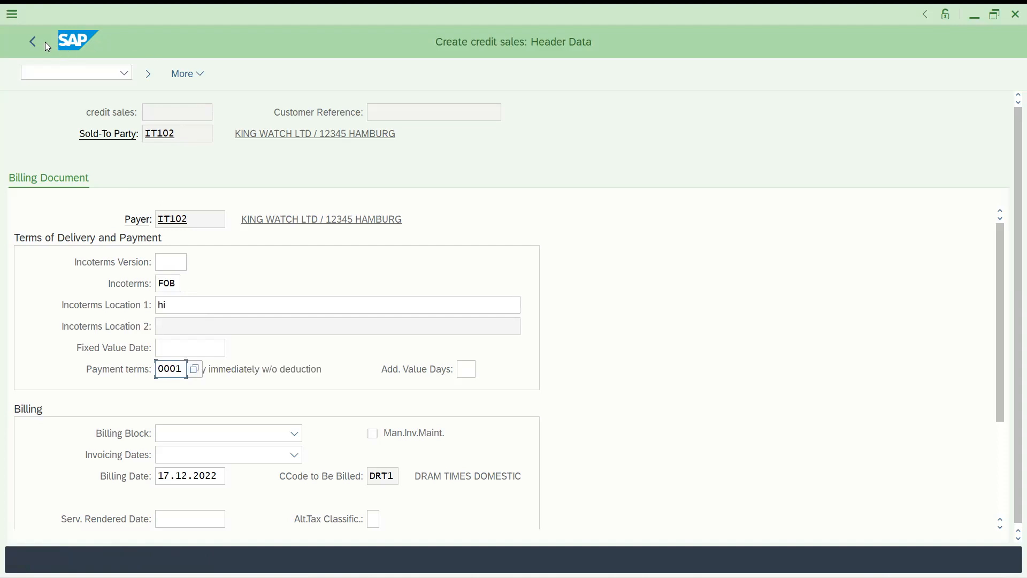
click(39, 42)
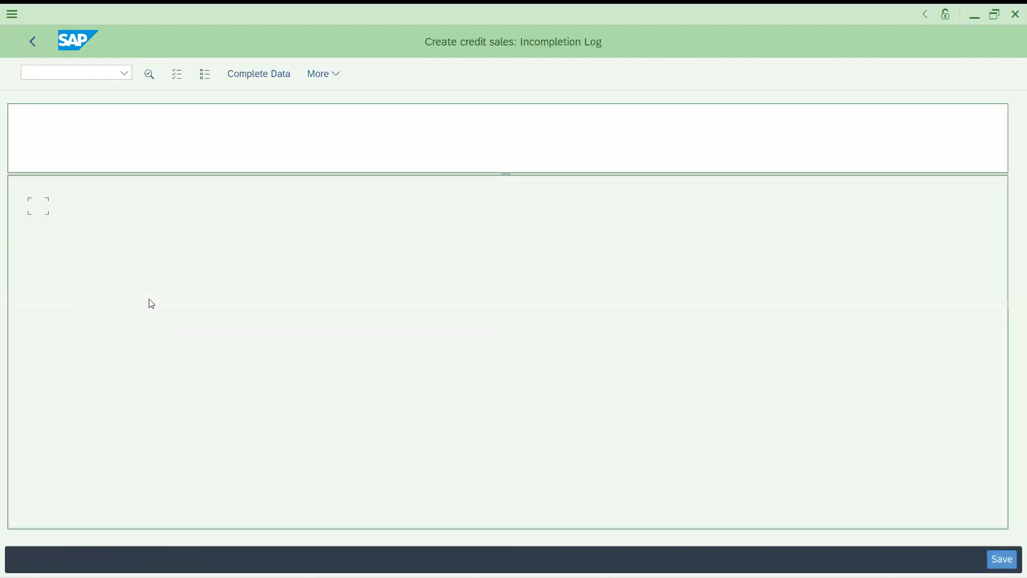
Price item 10 with condition PR00 at 100 EUR
double_click(152, 223)
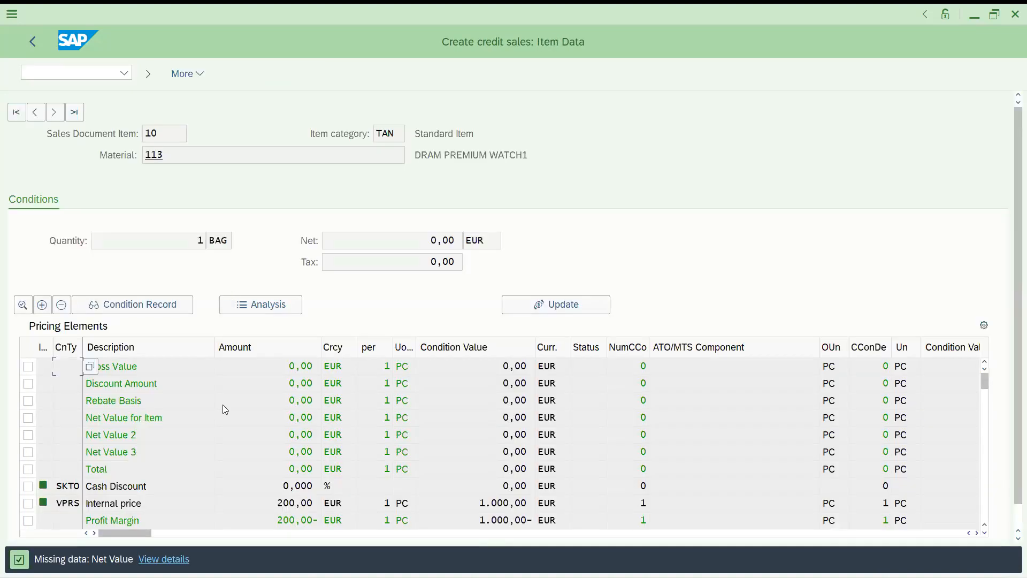
click(984, 515)
text(pr00)
key(Tab)
text(100)
key(Return)
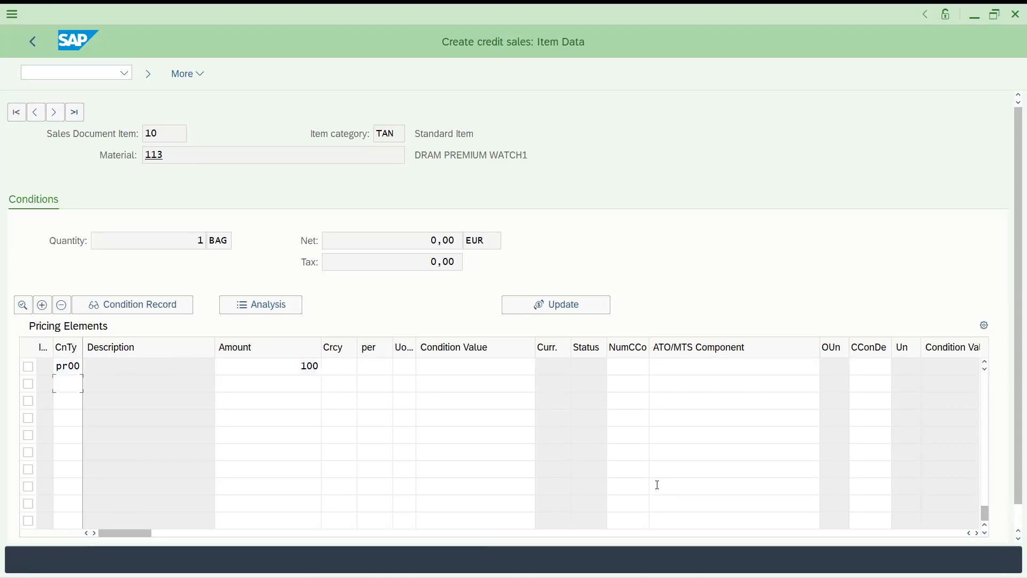
click(33, 42)
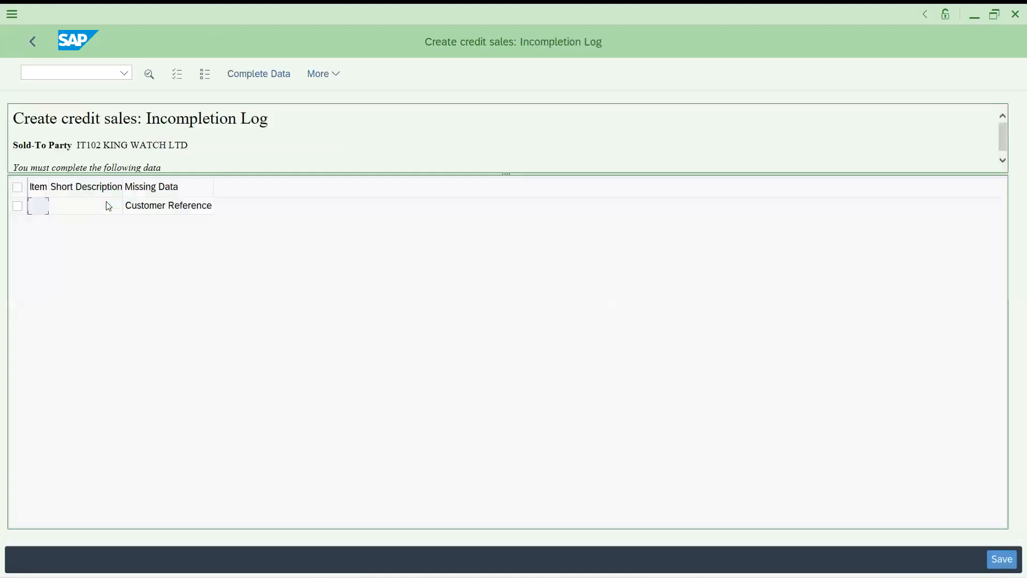
Enter customer reference ord1 and return to the order overview
double_click(179, 205)
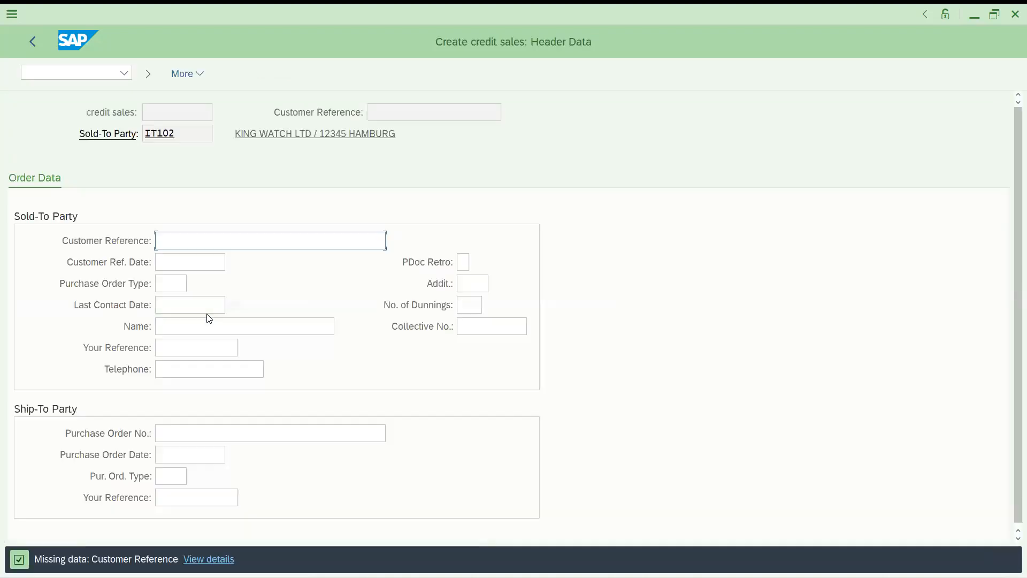
key(space)
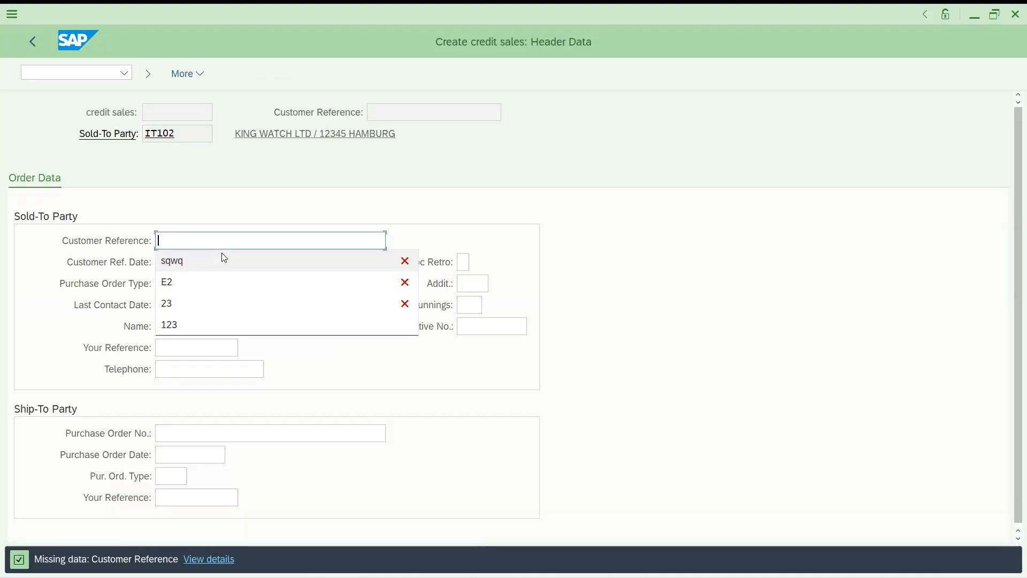
key(Escape)
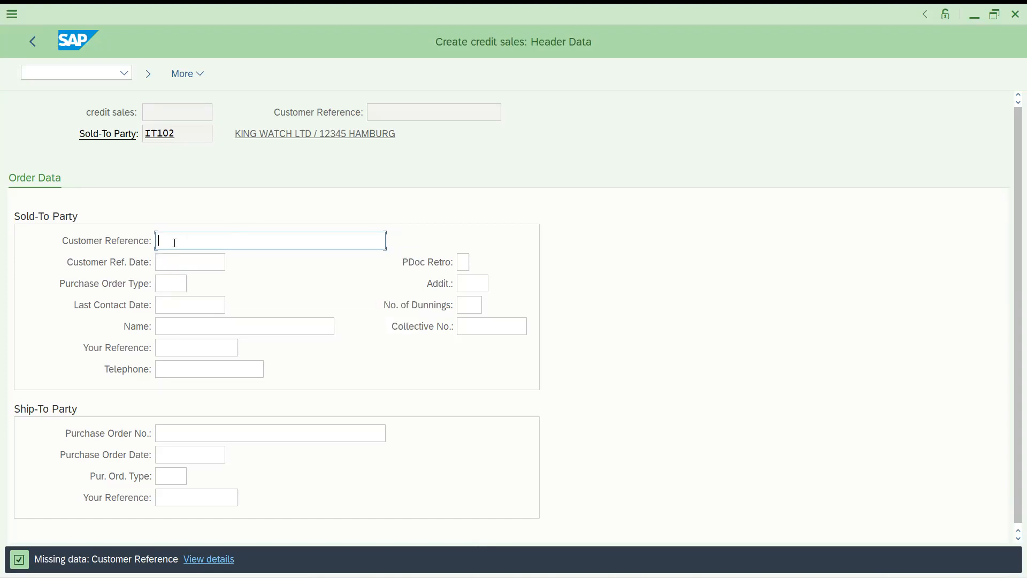
text(ord1)
key(Return)
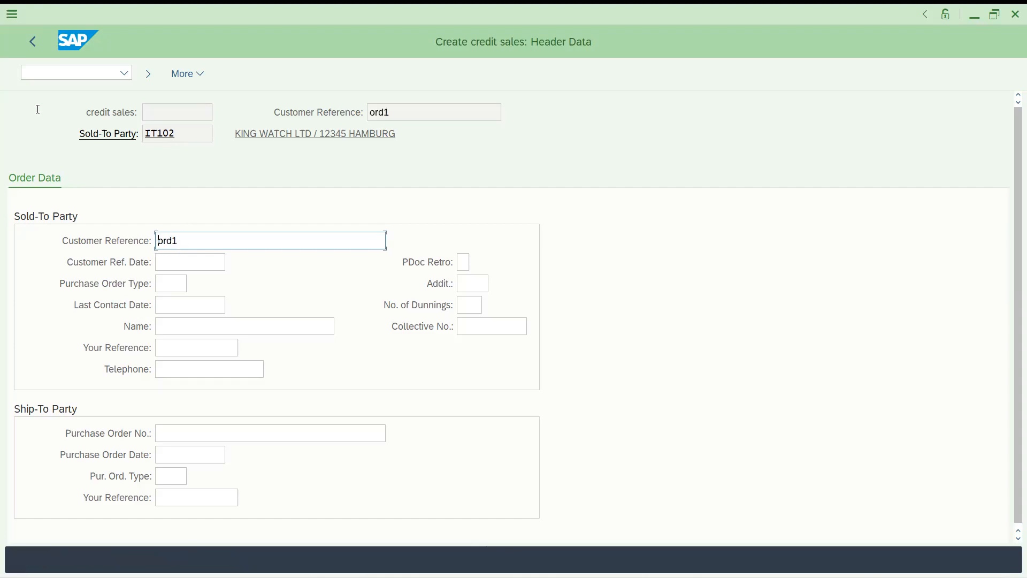
click(34, 47)
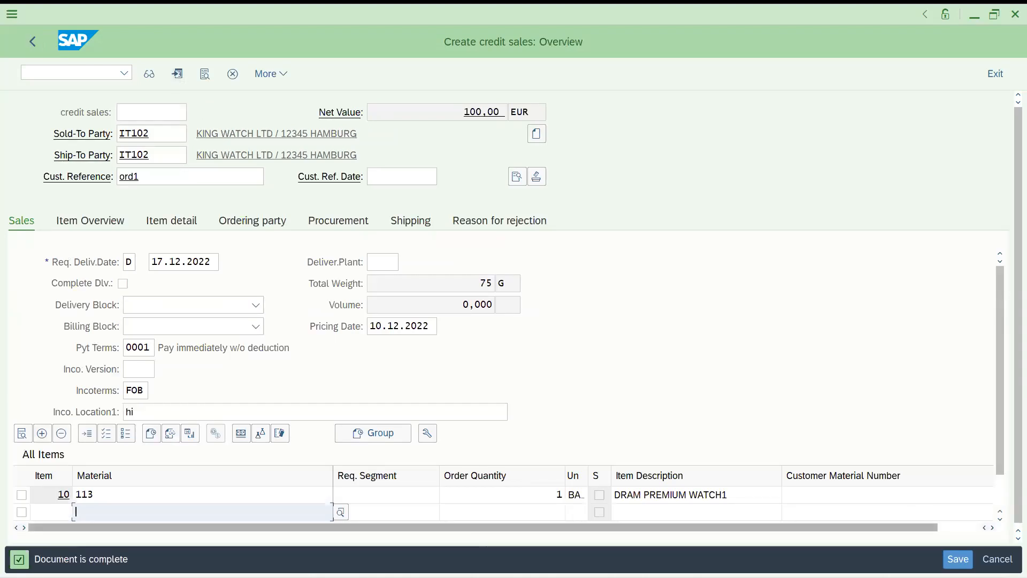
Save the credit sales order, stored as number 121, and go to the command field
click(273, 77)
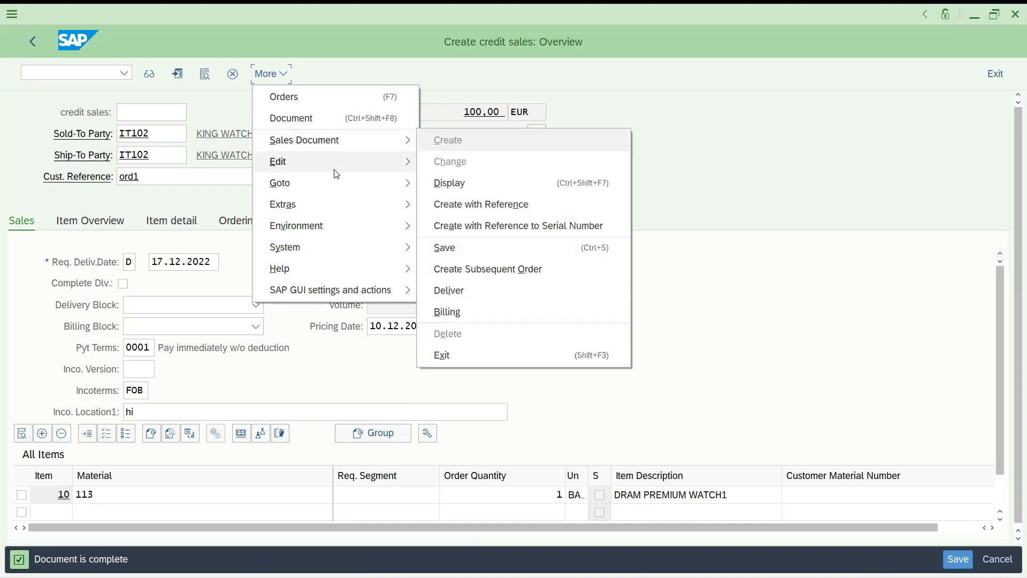
mouse_move(338, 184)
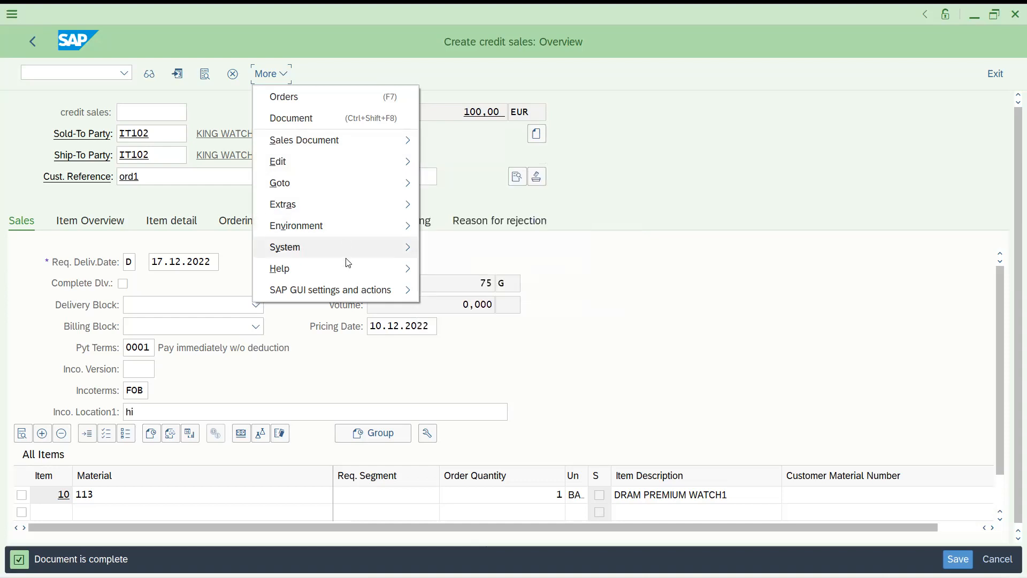
mouse_move(348, 264)
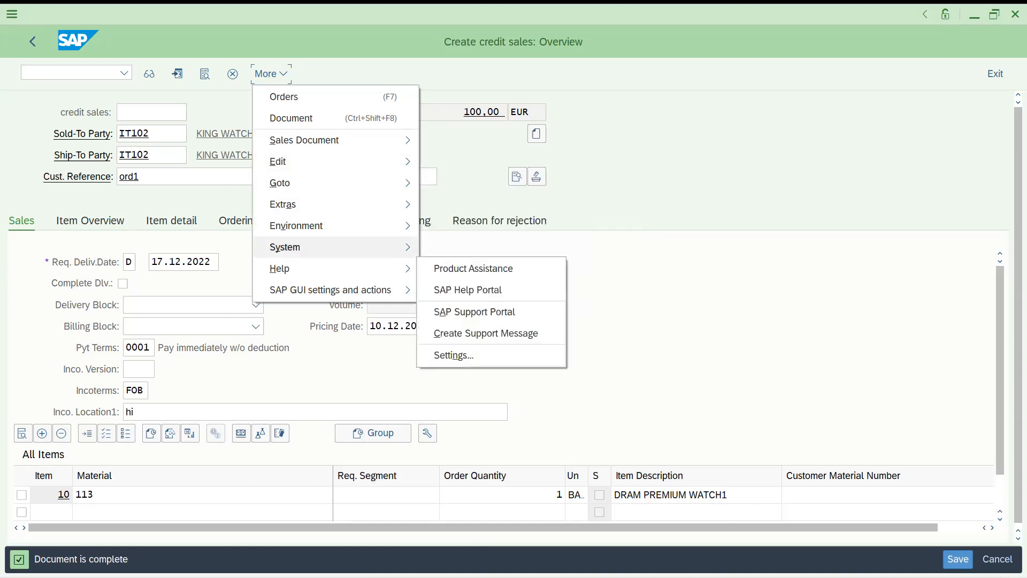
click(950, 477)
click(957, 559)
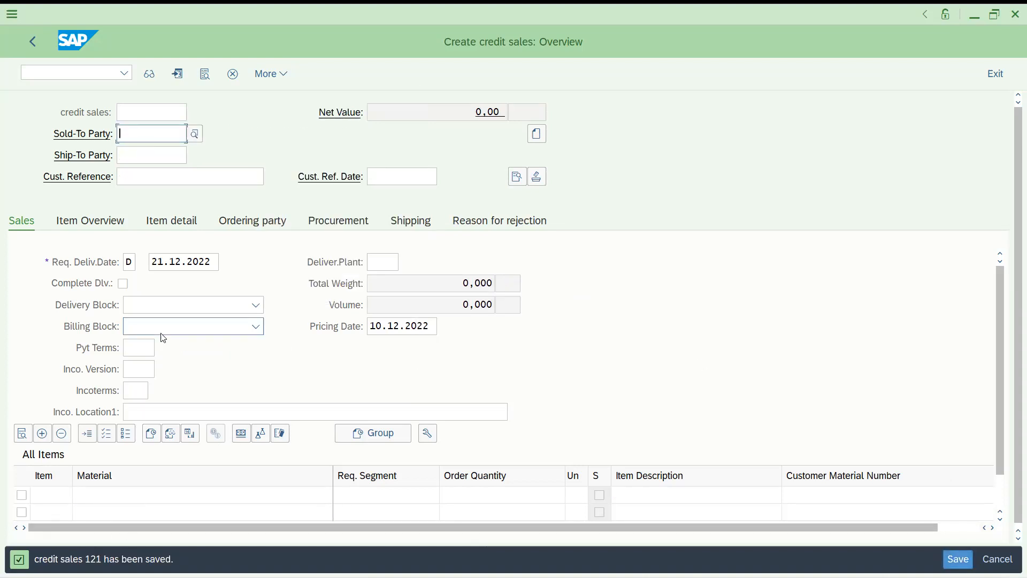
click(74, 73)
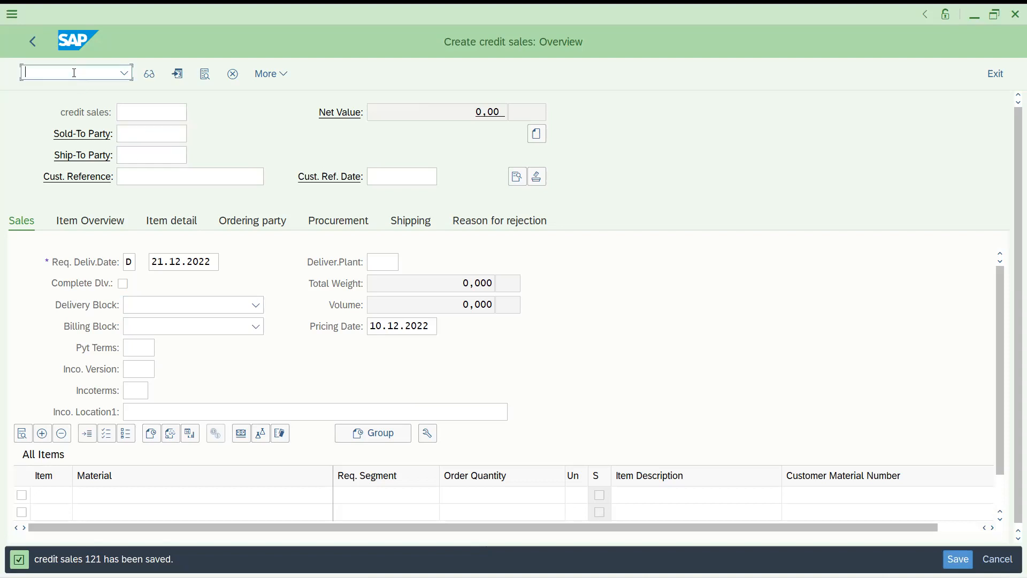
Load order 121 in Change Sales Documents using /nva02
text(/nva02)
key(Return)
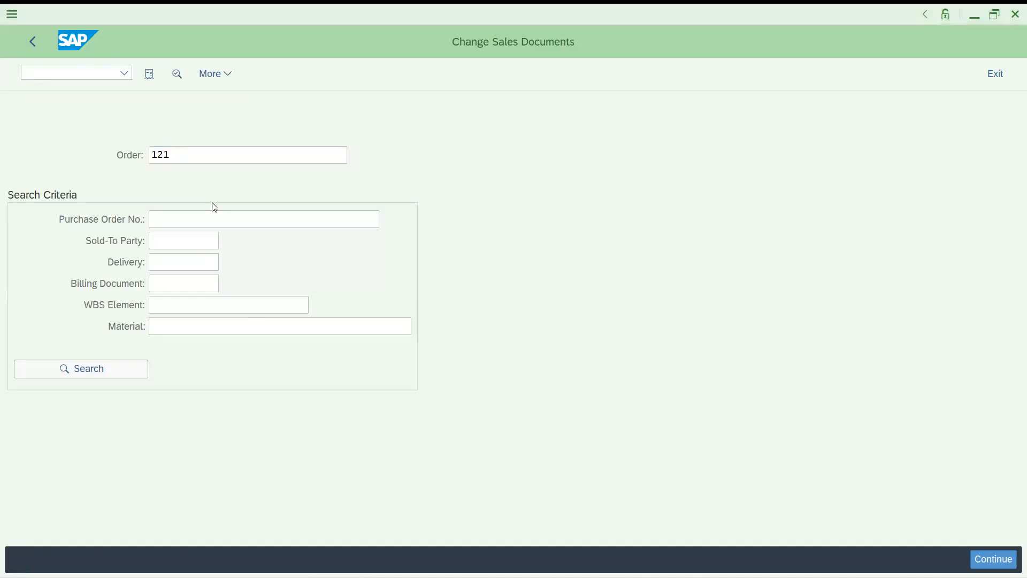
click(199, 158)
key(Return)
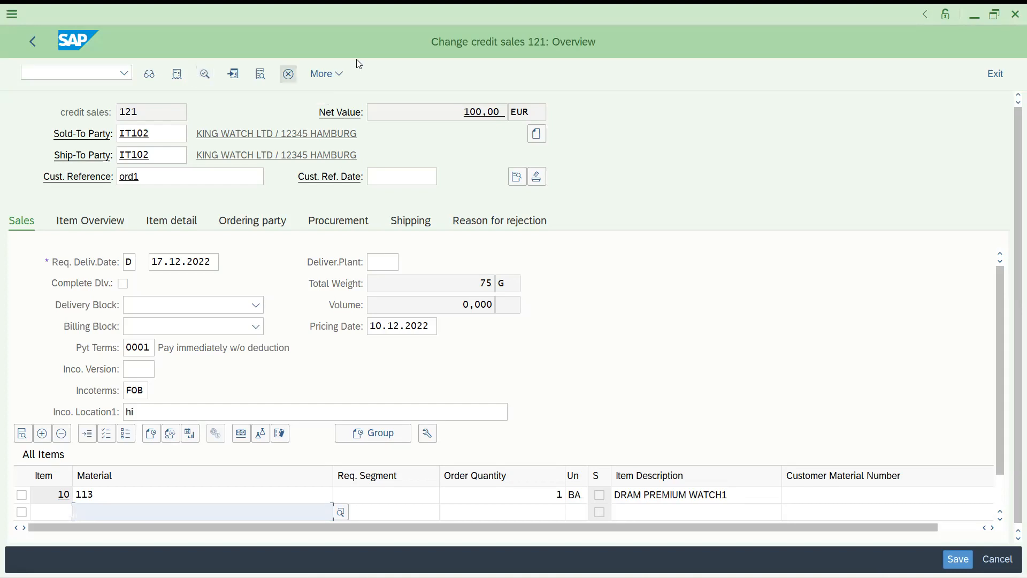
Open the RV_BELEG SD document number range intervals in edit mode from the IMG
click(149, 74)
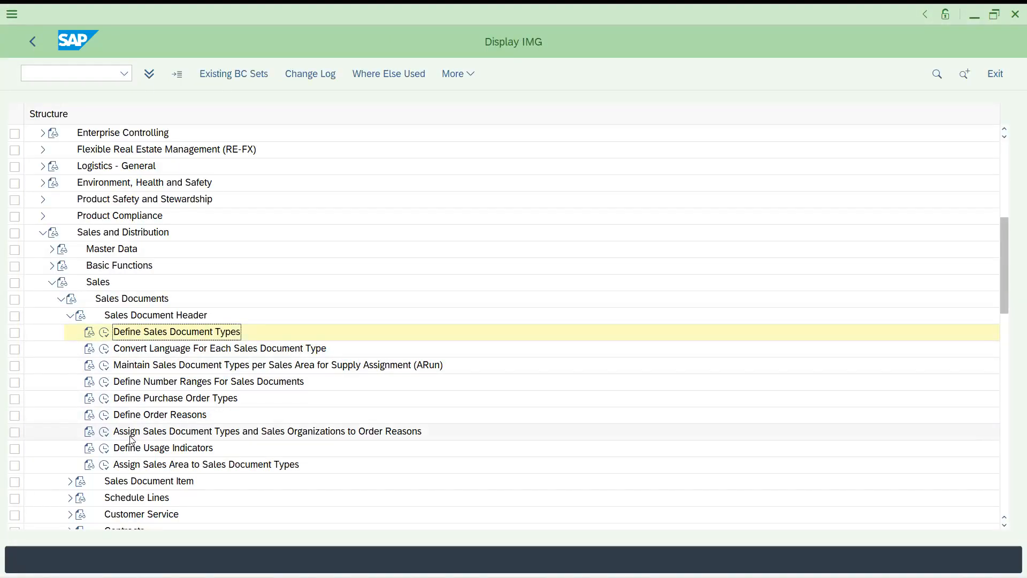
click(105, 382)
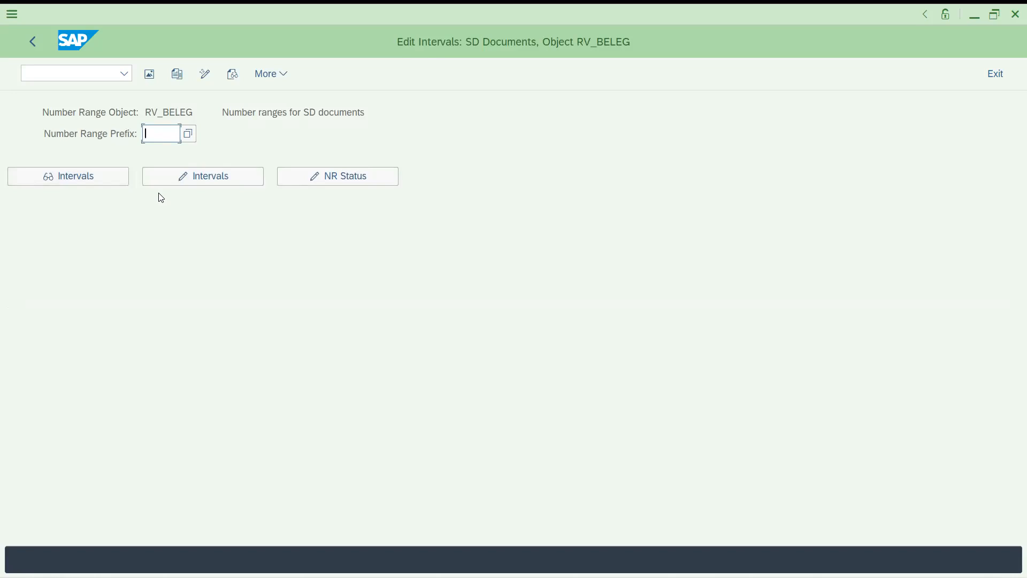
click(165, 180)
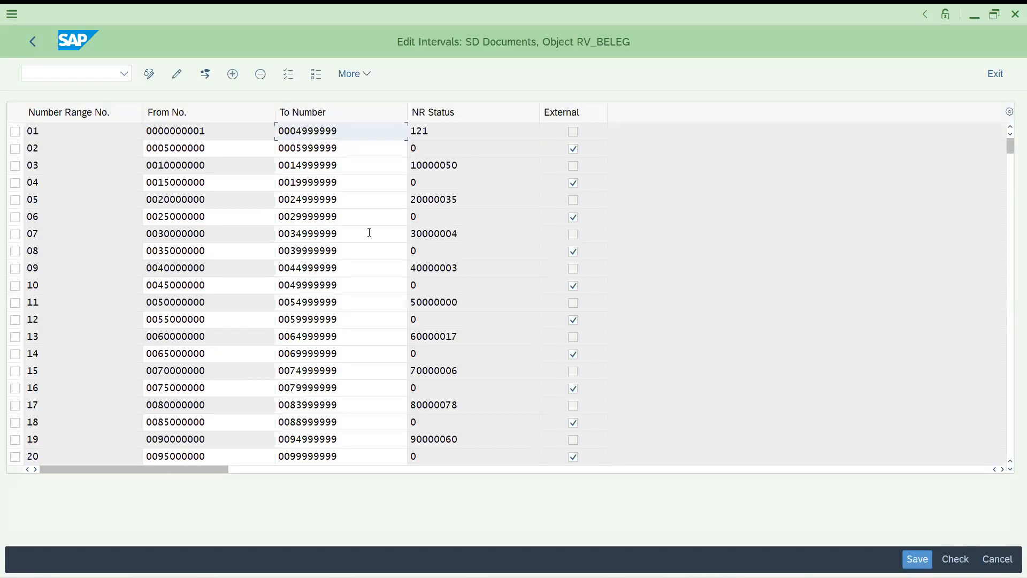
Review interval 01's current number 121 and interval 02's start number
double_click(435, 131)
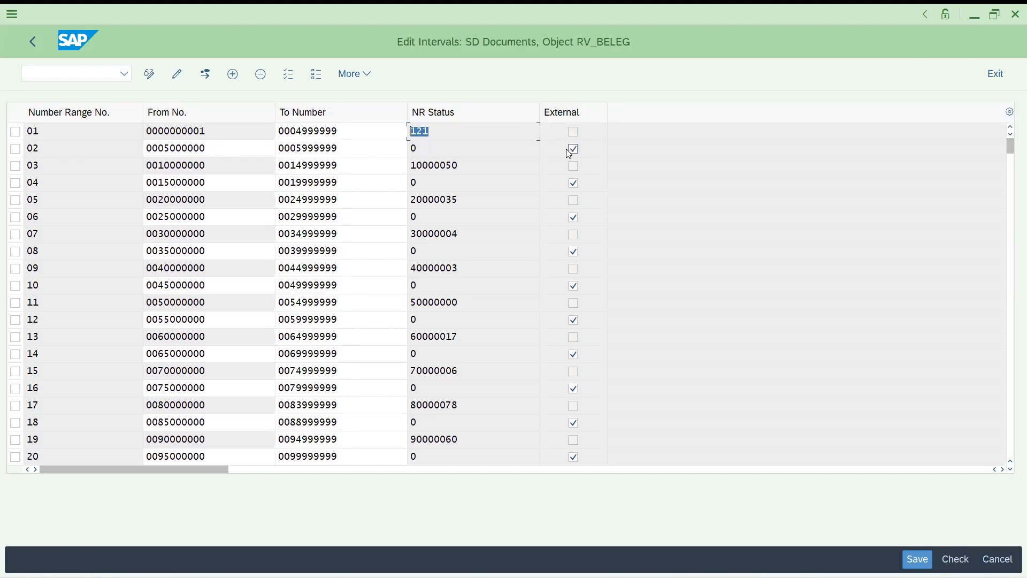
click(211, 150)
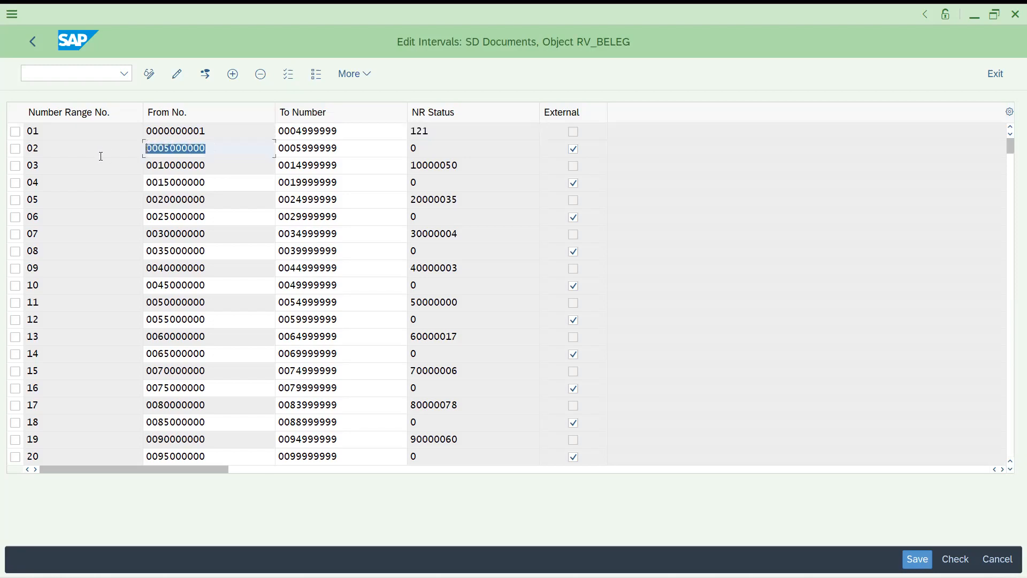
click(100, 156)
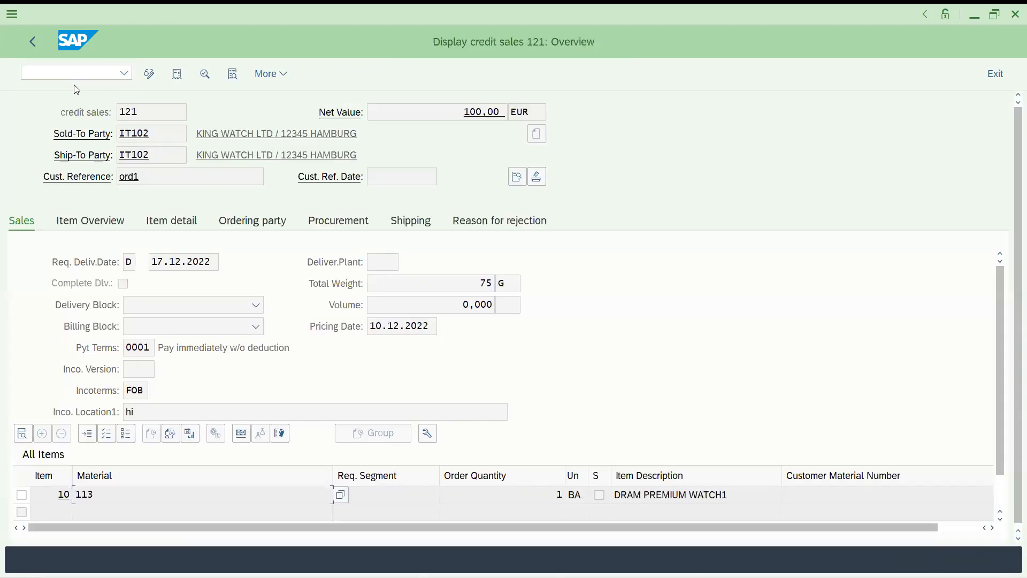
Exit the intervals and start a new sales document with /nva01
click(63, 70)
text(/nva01)
key(Return)
key(Return)
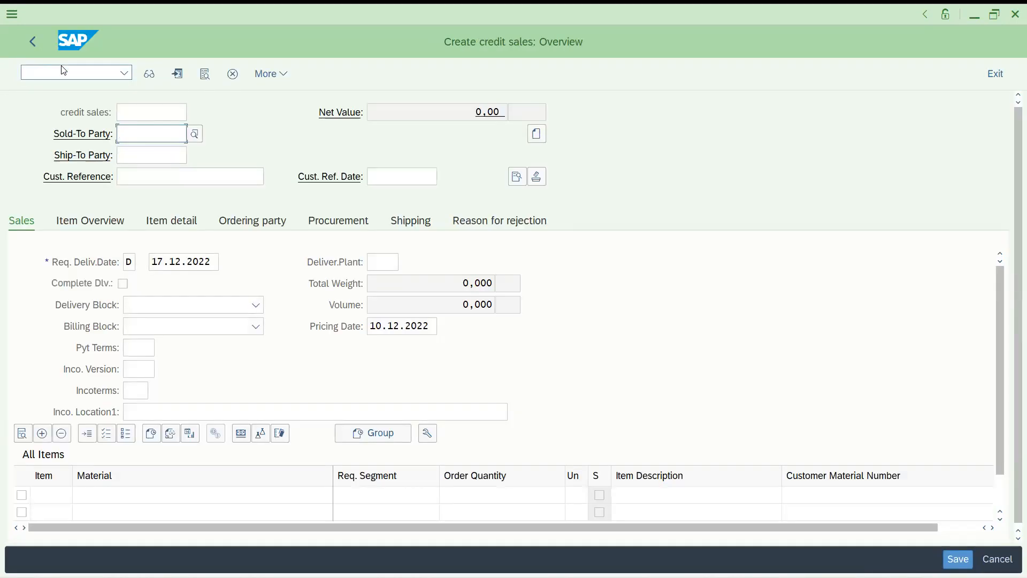
click(130, 109)
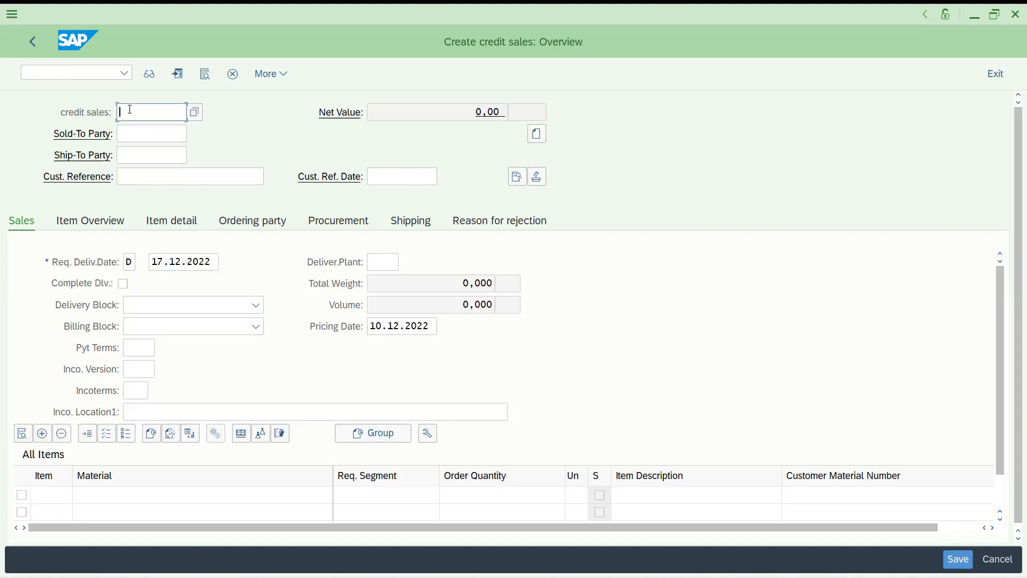
text(0005000000)
click(137, 135)
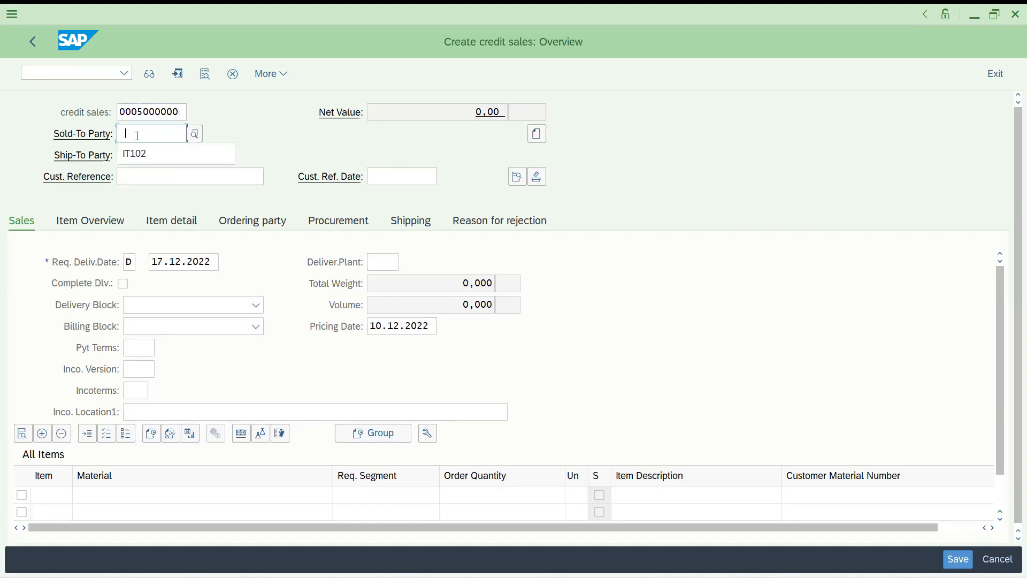
text(IT102)
key(Return)
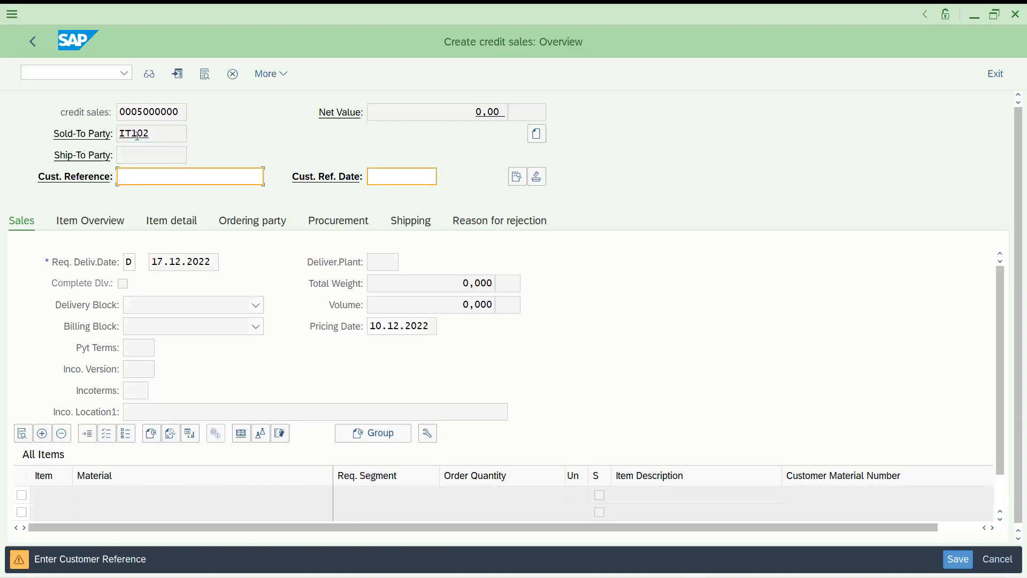
key(Return)
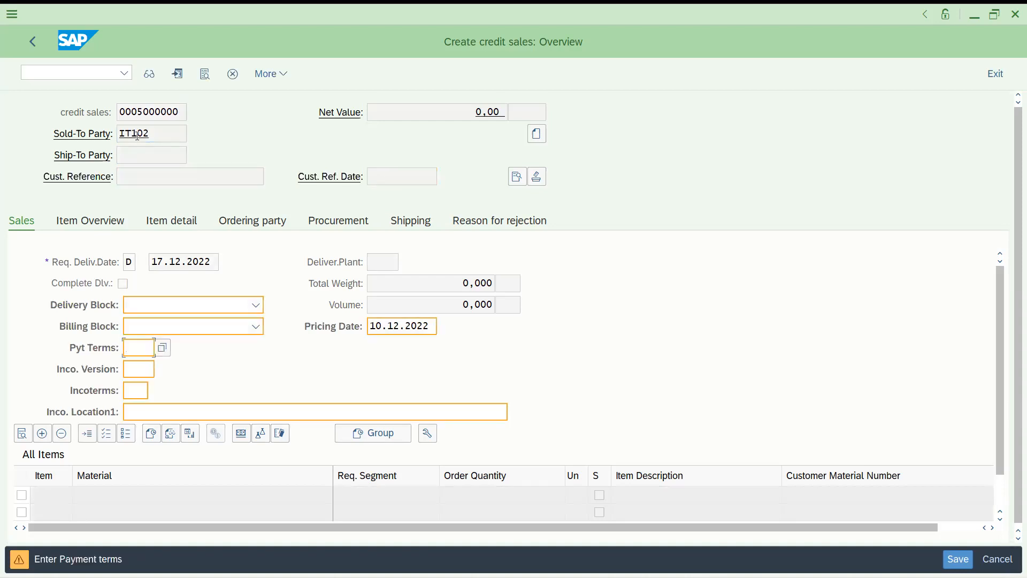
key(Return)
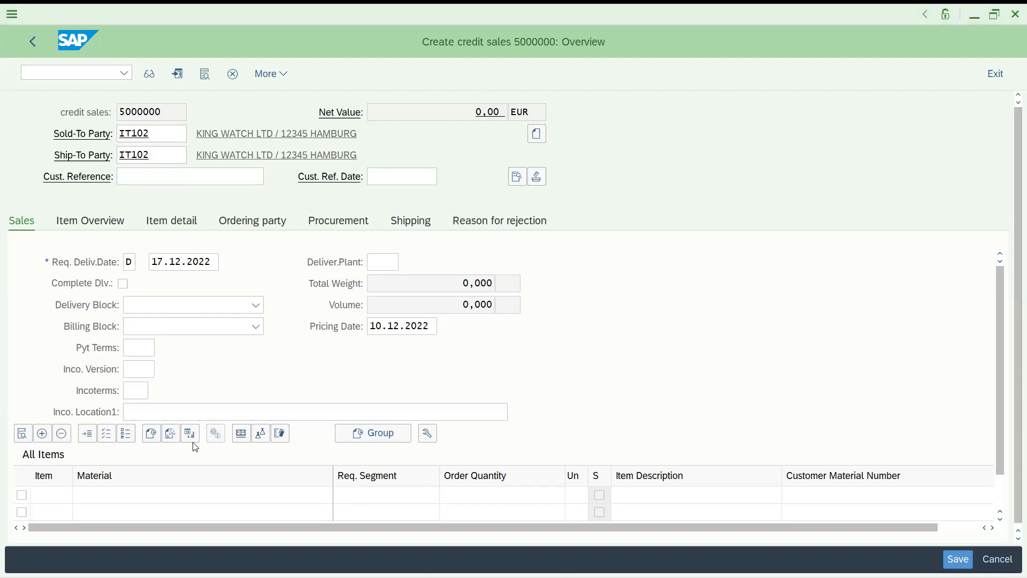
Add material 113 with quantity 1 and save to list the incomplete data
click(161, 491)
text(113)
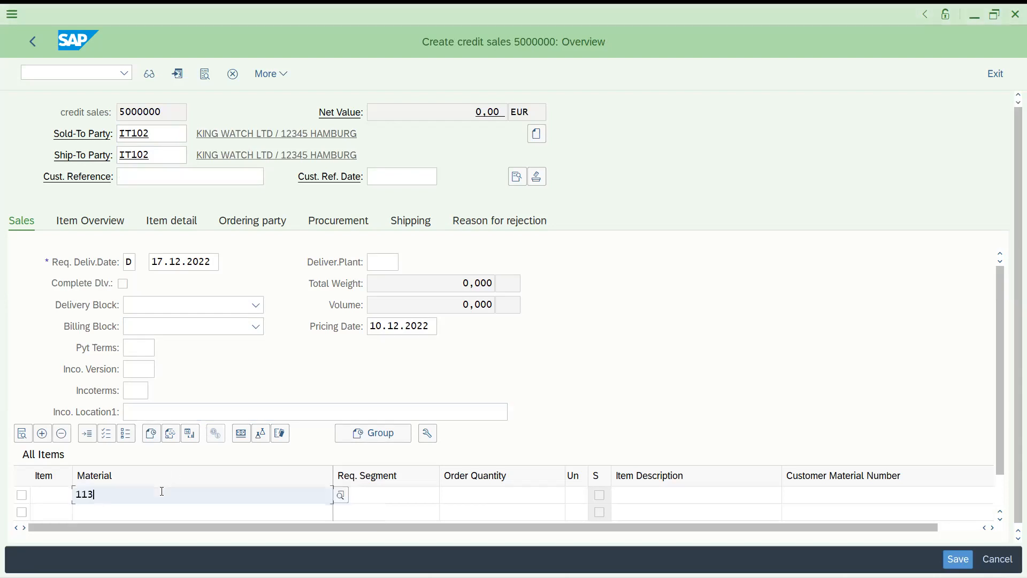
key(Tab)
key(Tab)
text(1)
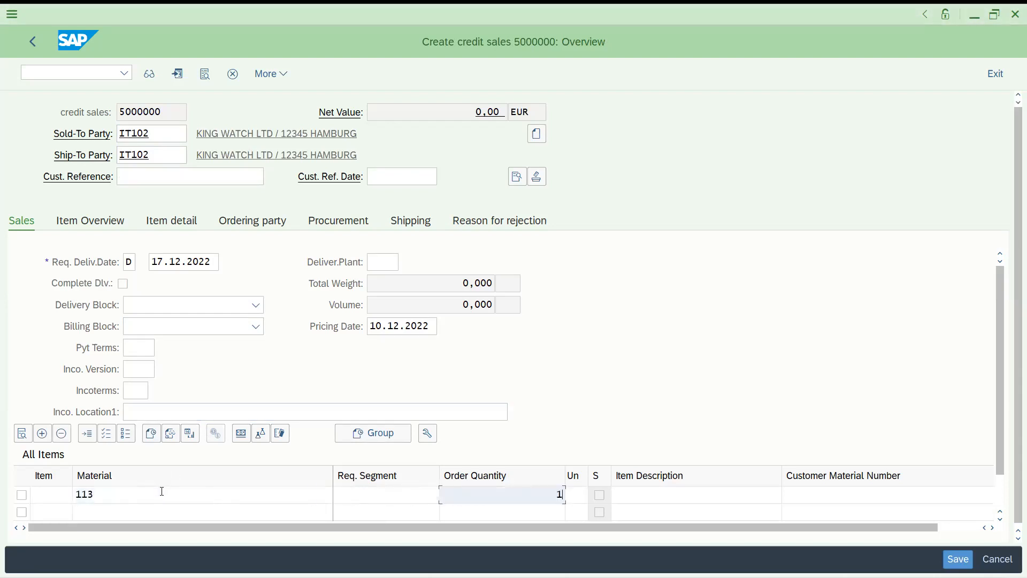
key(Return)
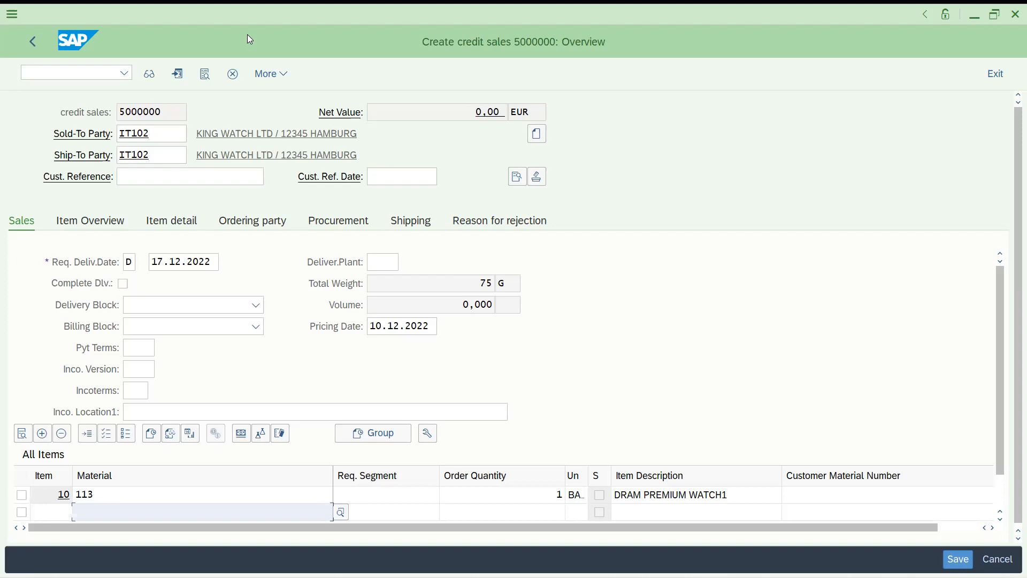
click(957, 559)
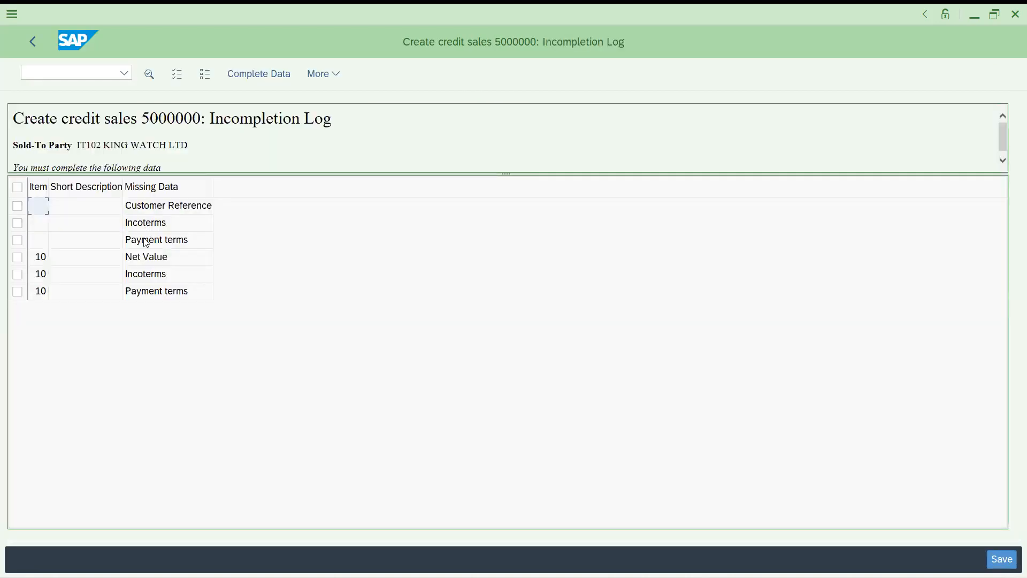
Set the Incoterms to FOB with location 'canada'
double_click(140, 223)
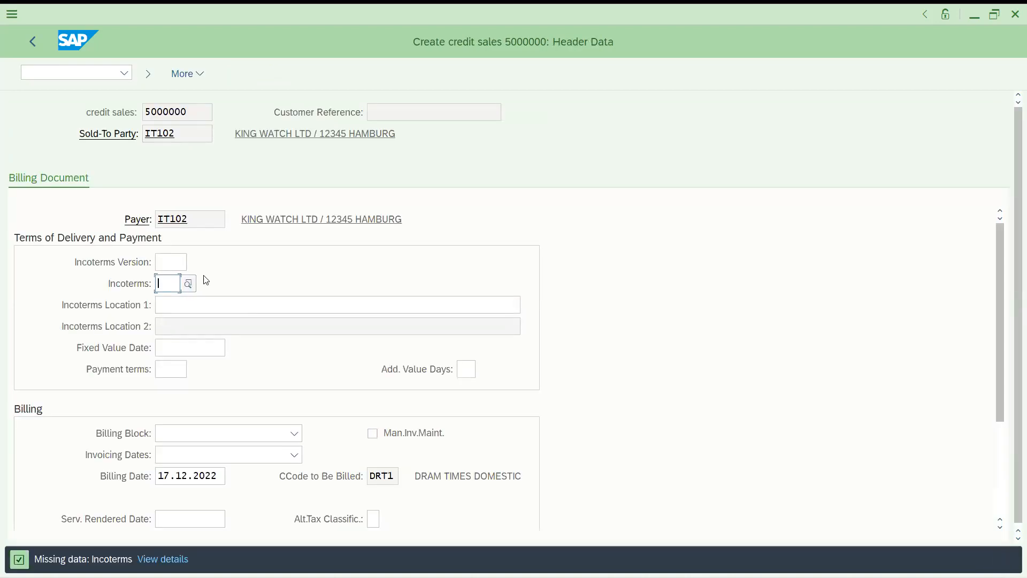
key(Tab)
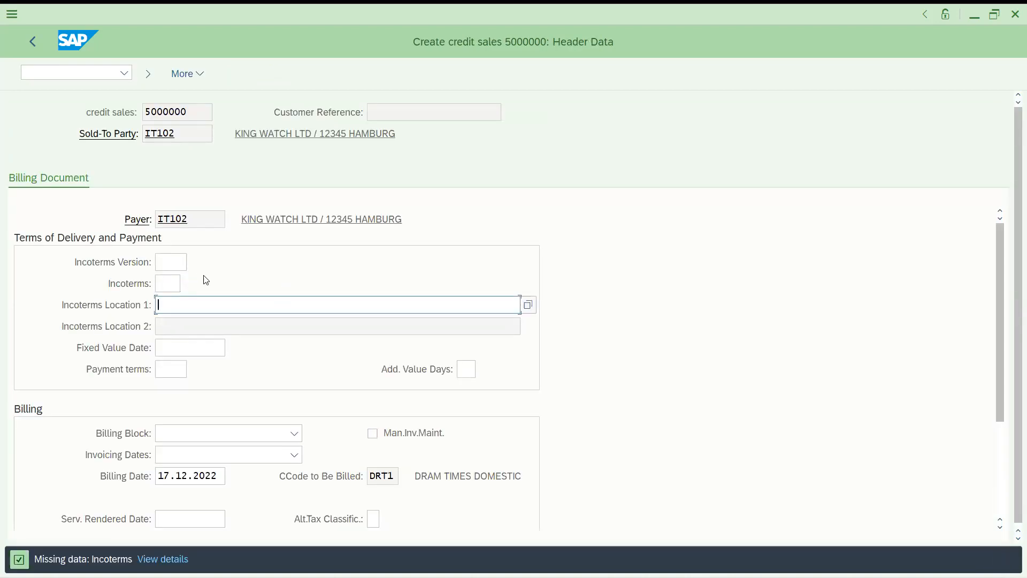
click(169, 280)
text(fob)
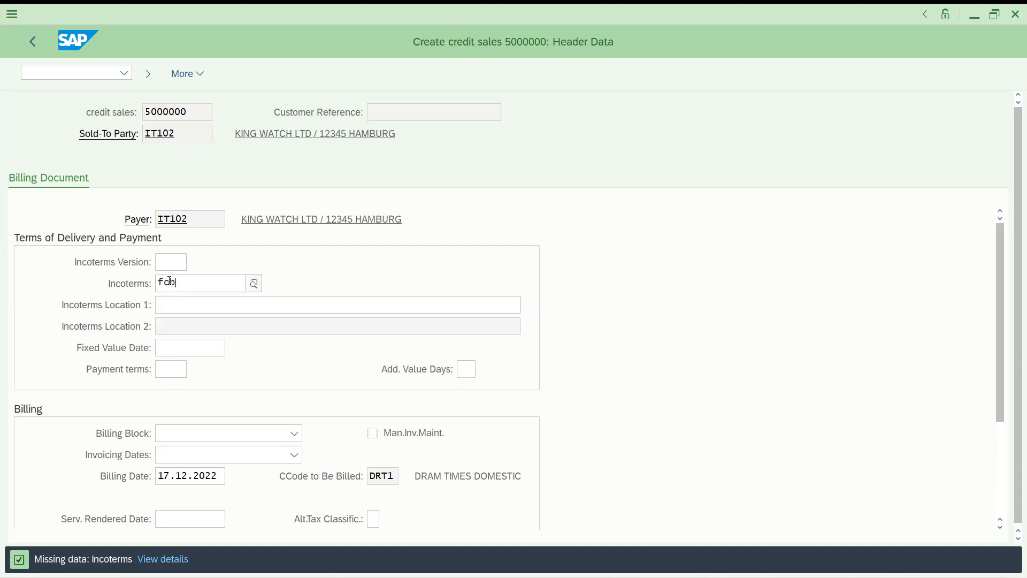
key(Tab)
text(canda)
key(BackSpace)
text(an)
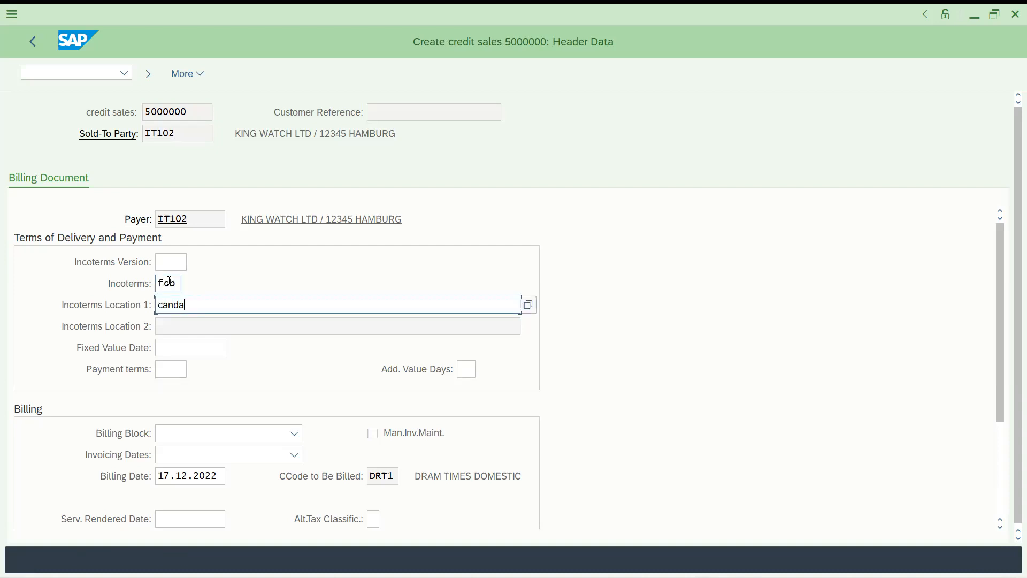
text(d)
key(BackSpace)
key(BackSpace)
key(BackSpace)
text(ada)
click(169, 282)
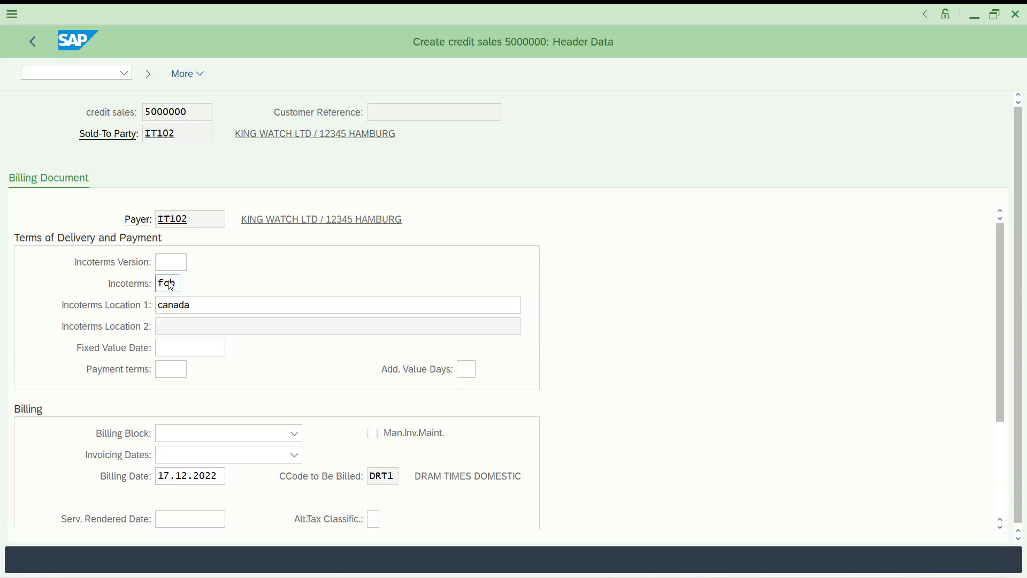
key(Return)
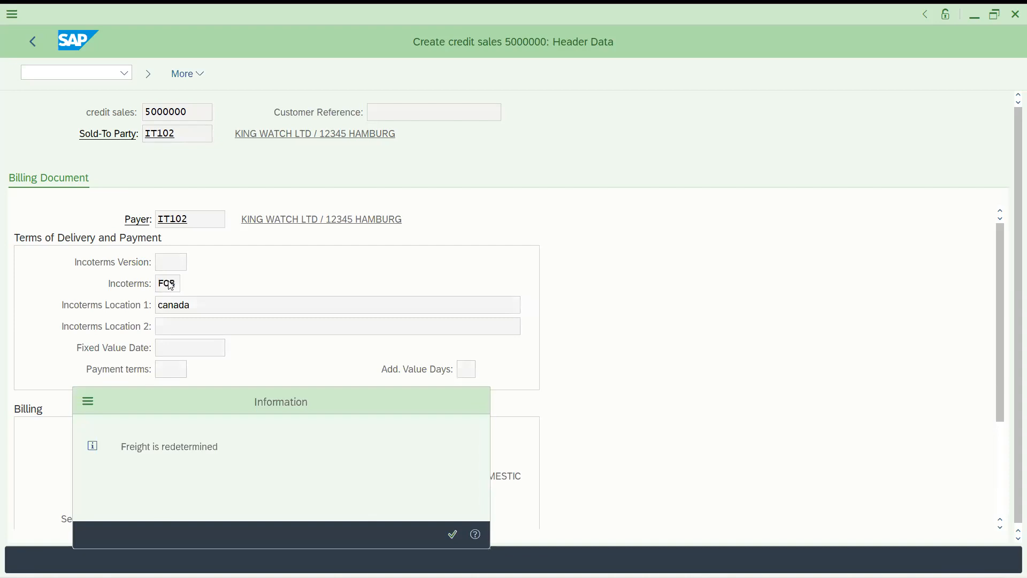
key(Return)
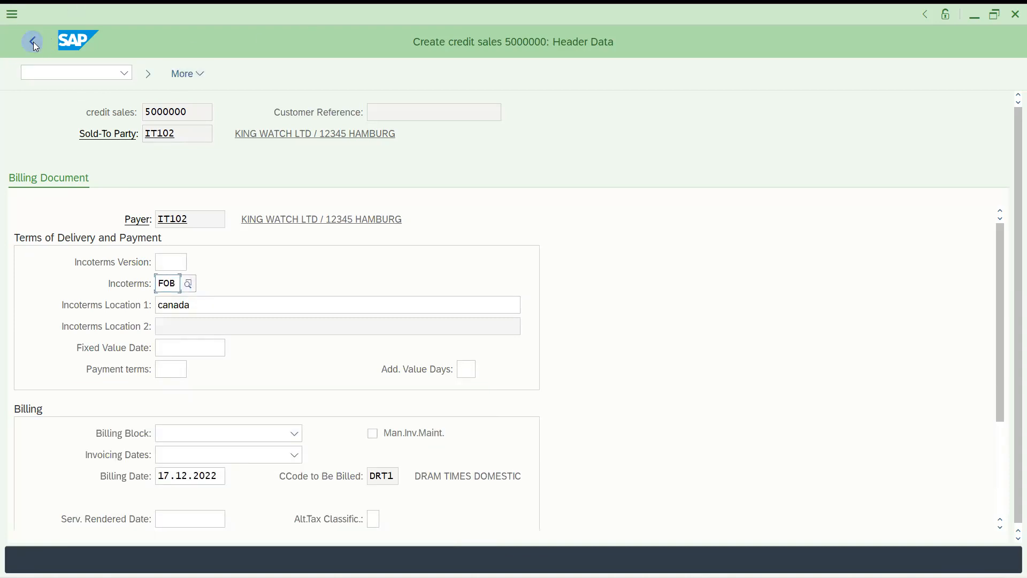
Choose payment terms 0001, then open item 10's missing net value from the log
click(174, 369)
key(space)
key(Down)
key(Return)
key(Return)
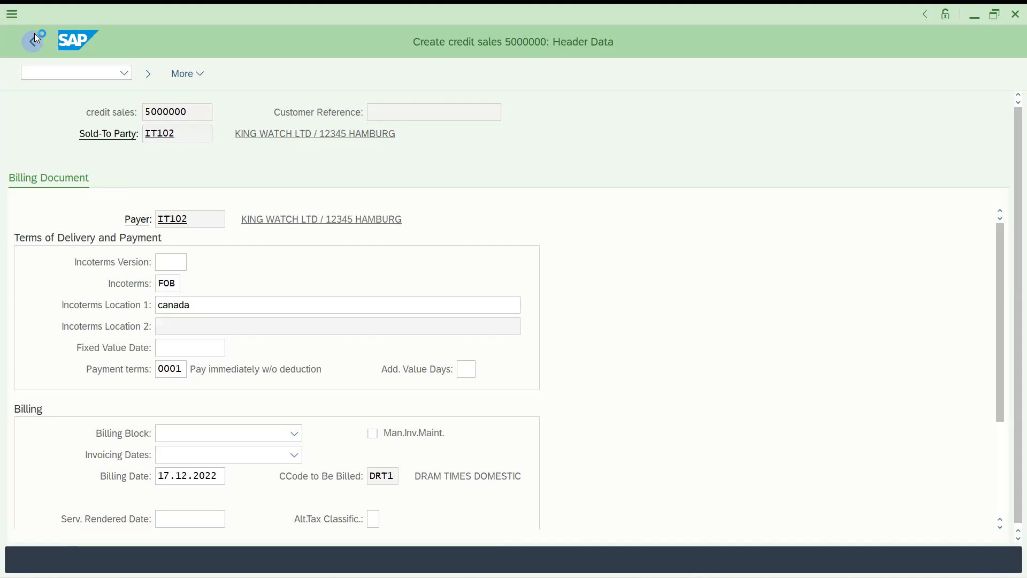
click(34, 35)
double_click(143, 223)
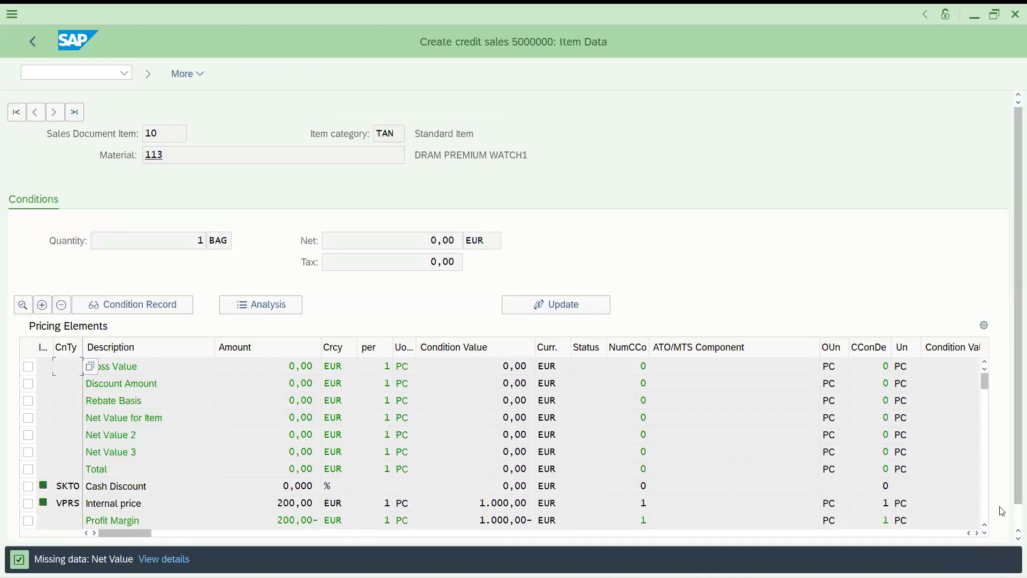
Remove a misplaced PR00 200 entry from the pricing elements
click(986, 516)
click(704, 493)
text(pr00)
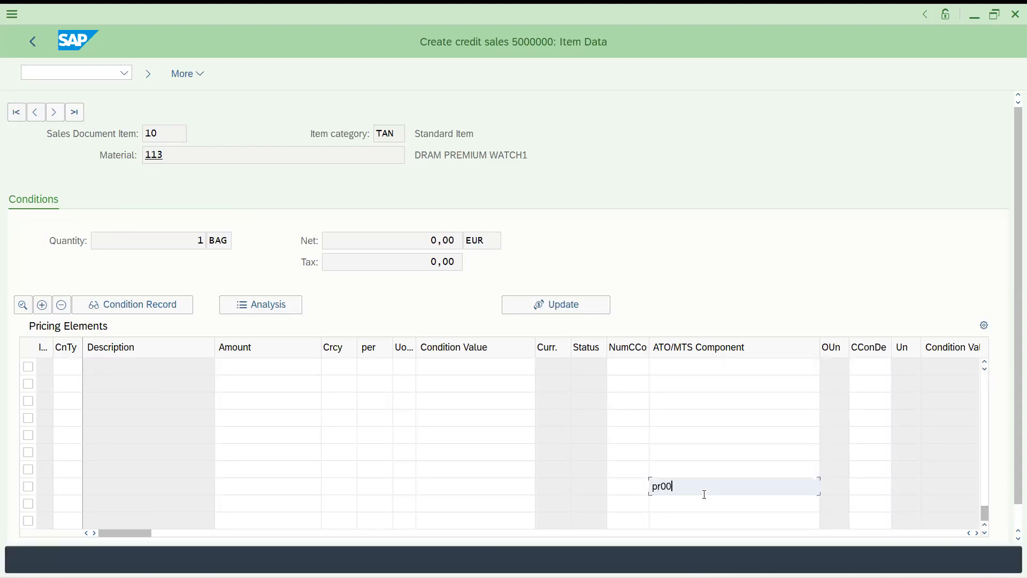
key(Tab)
text(200)
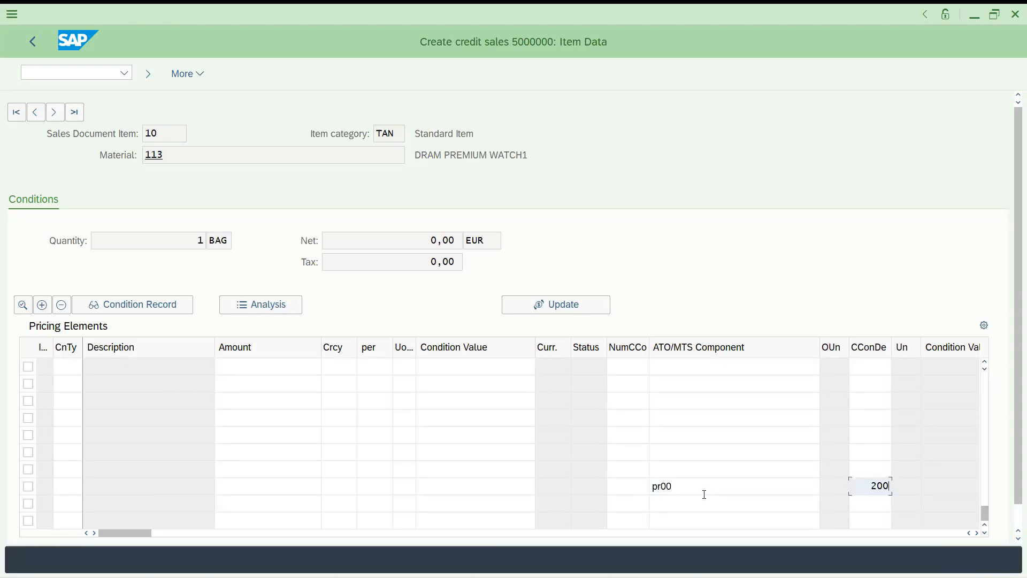
key(BackSpace)
key(BackSpace)
key(BackSpace)
click(679, 483)
key(BackSpace)
key(BackSpace)
key(BackSpace)
key(BackSpace)
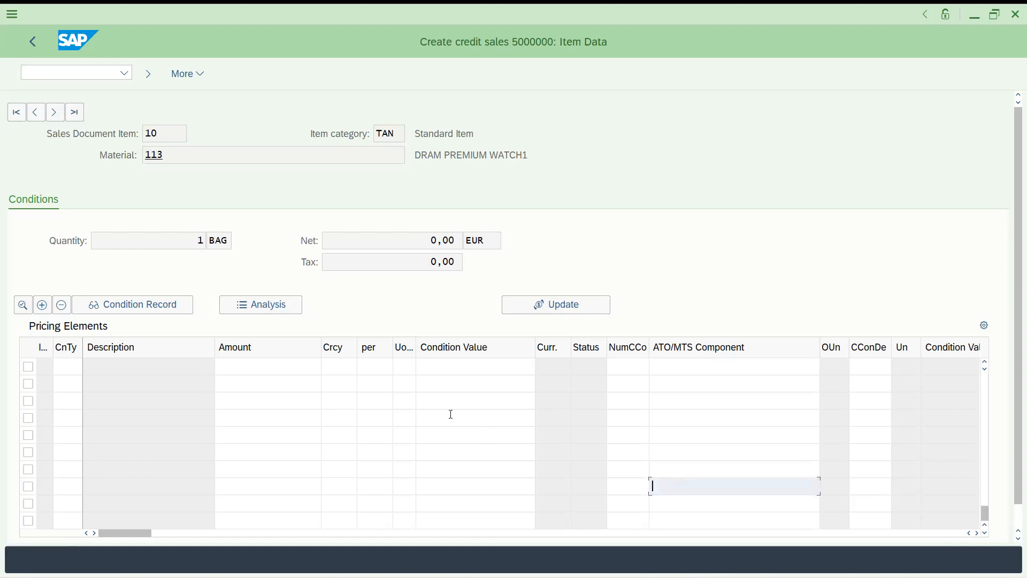
Enter condition PR00 with amount 200 in the first pricing row, then open customer reference
click(69, 370)
text(prpo)
key(BackSpace)
key(BackSpace)
text(00)
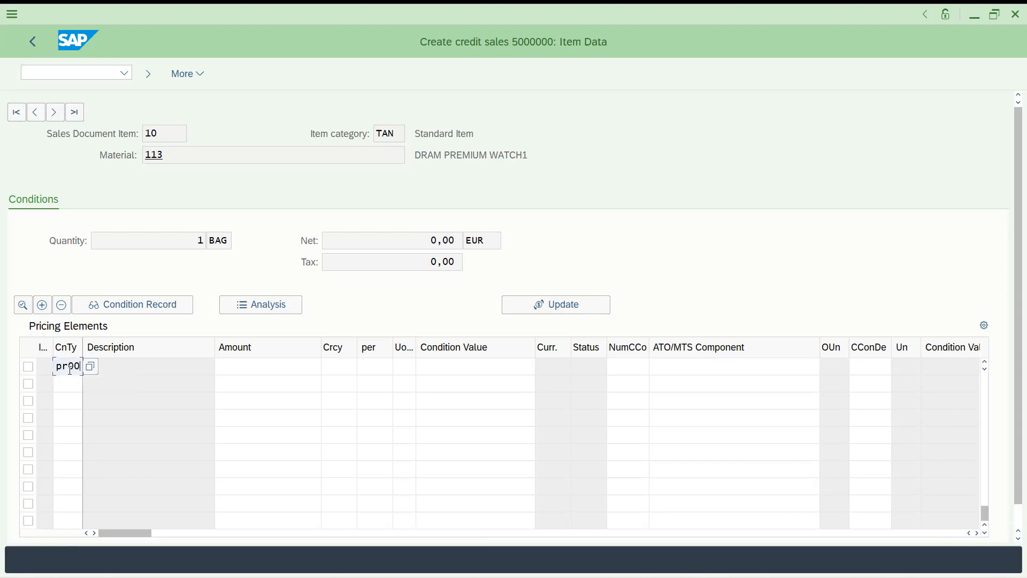
key(Tab)
text(200)
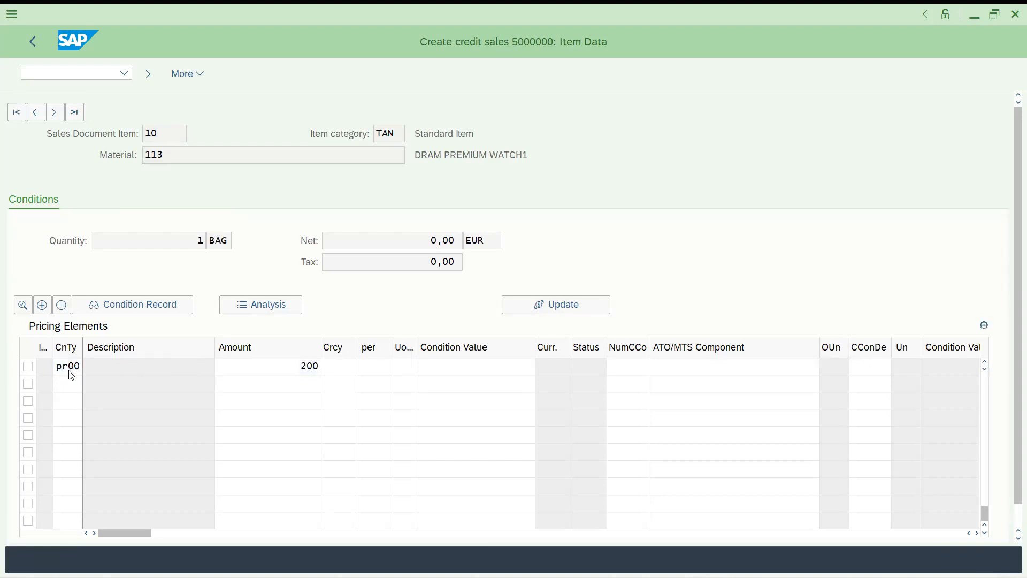
key(Return)
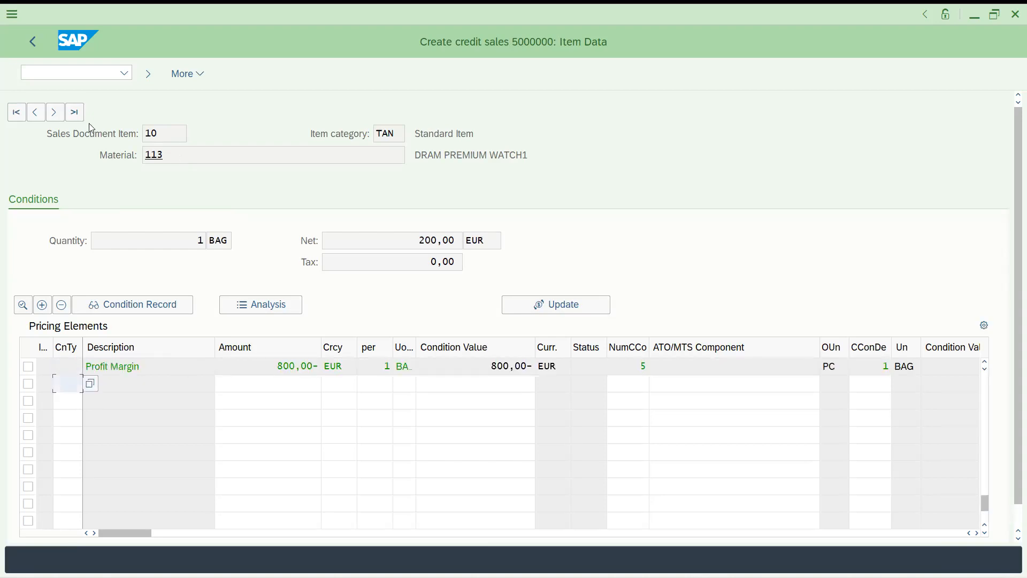
click(36, 42)
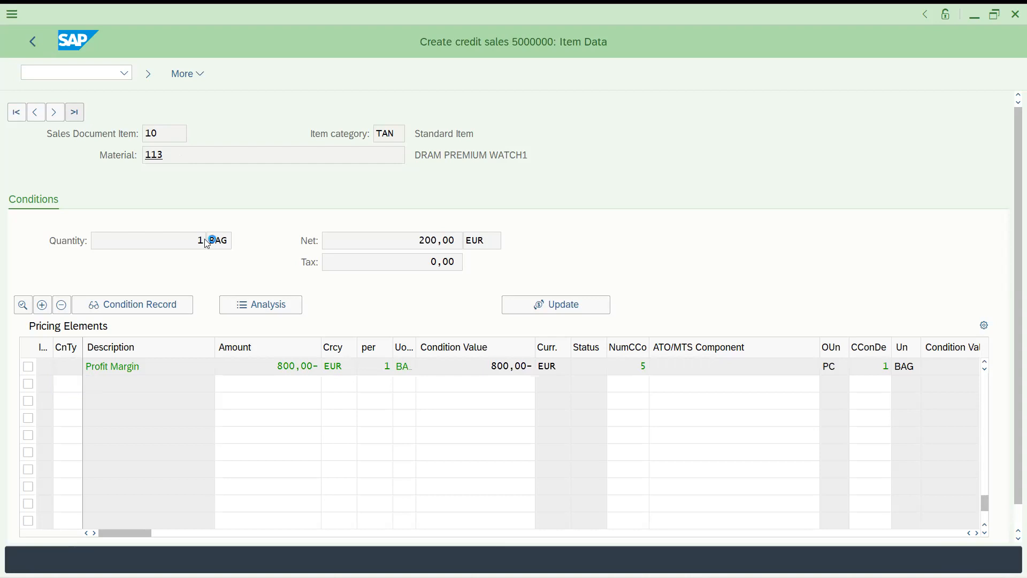
double_click(151, 206)
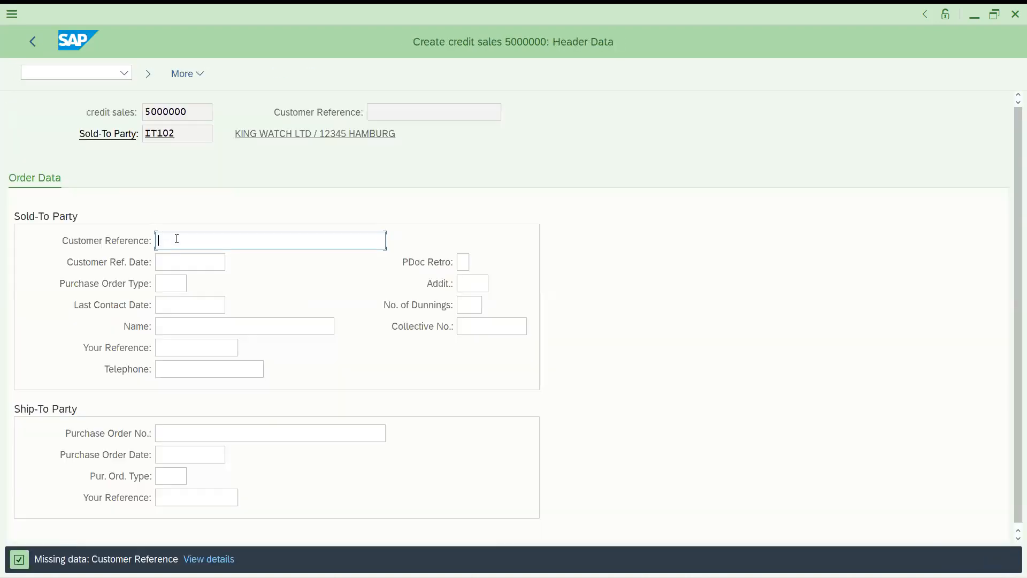
Enter customer reference ord2, save order 5000000, and switch to the number range window
text(or)
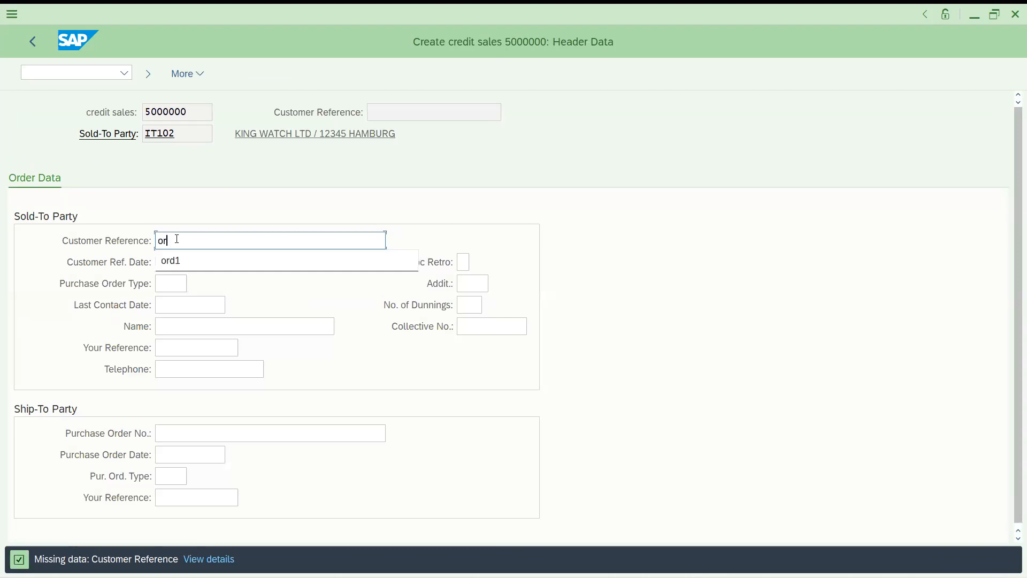
text(d2)
key(Return)
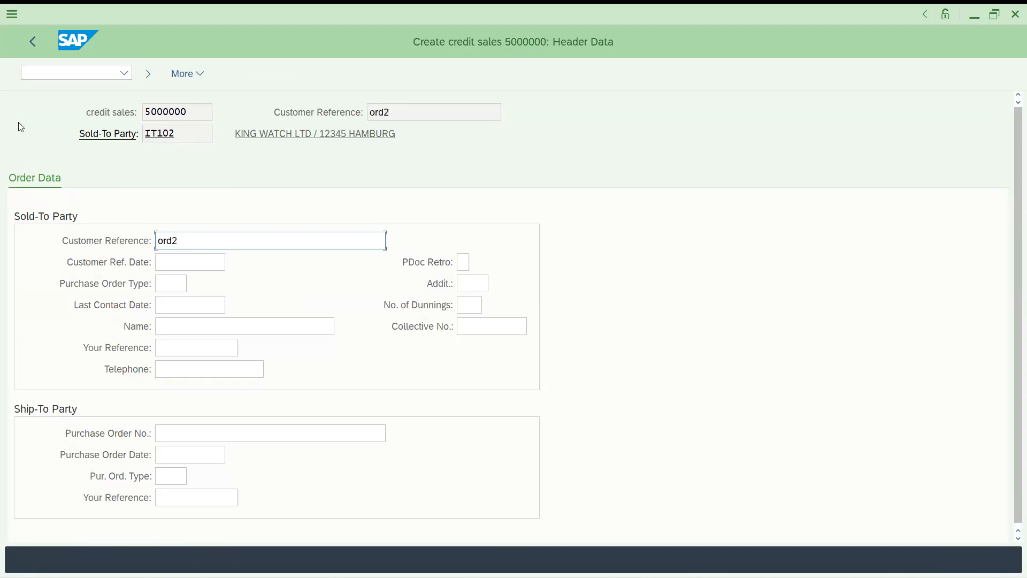
click(34, 39)
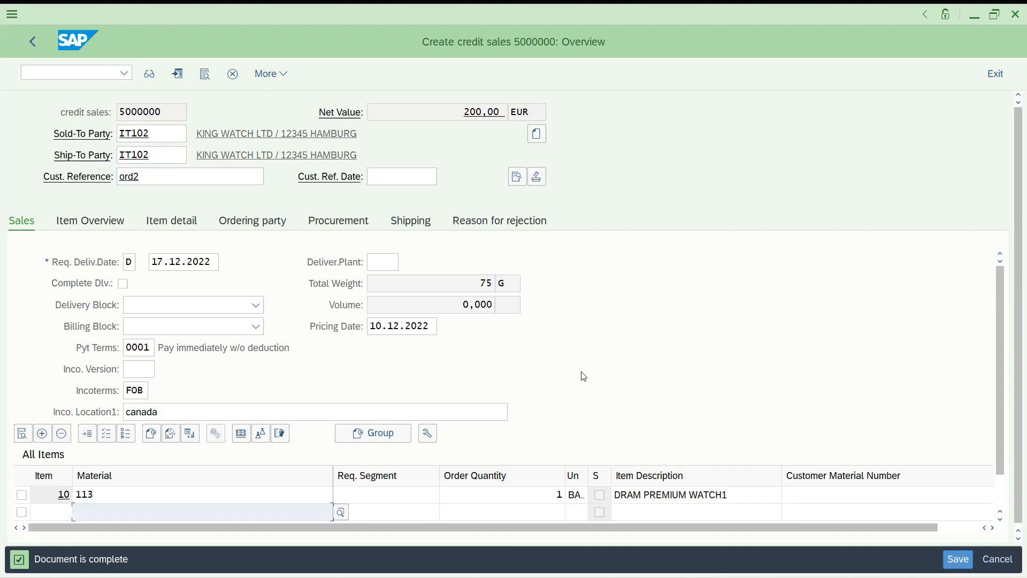
click(952, 558)
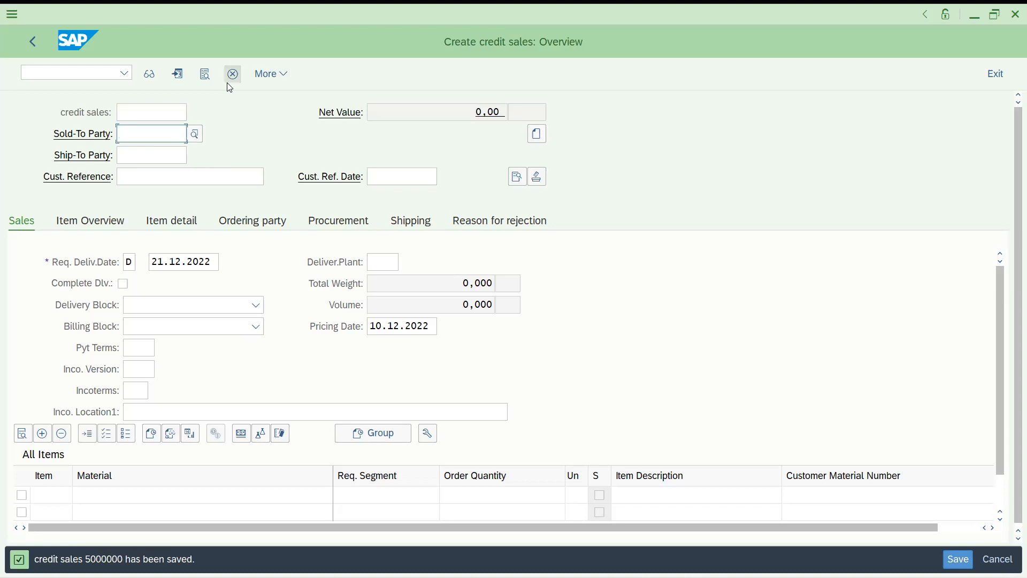
key(alt+Tab)
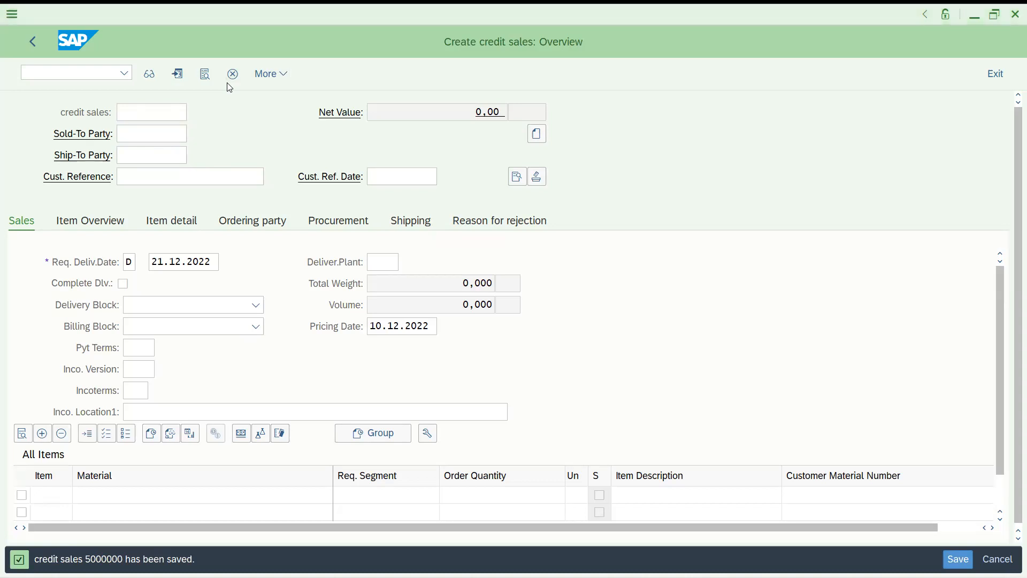
Review the DOR credit sales type's number range and item number increment settings
key(alt+Tab)
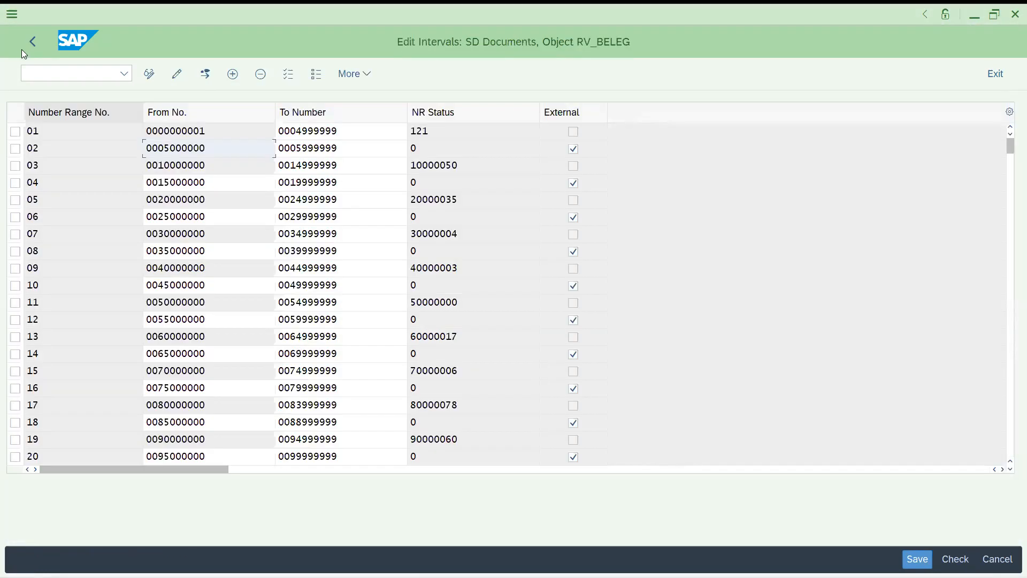
click(29, 43)
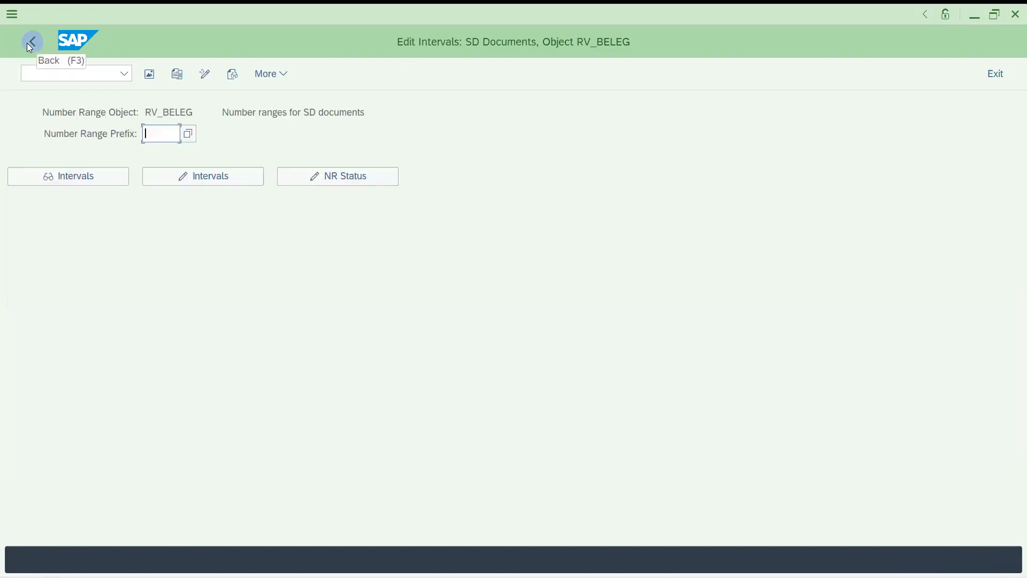
click(30, 42)
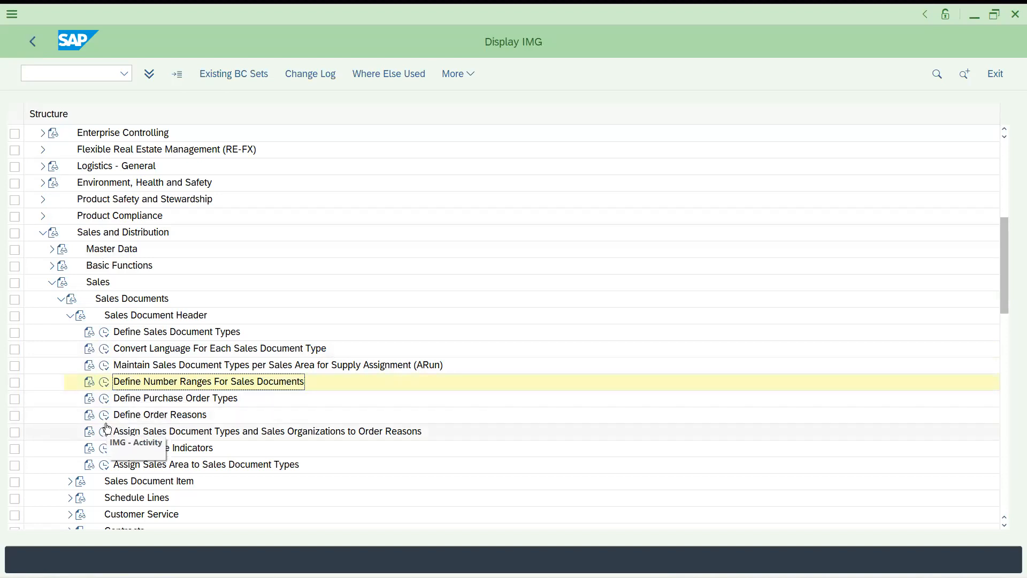
click(105, 332)
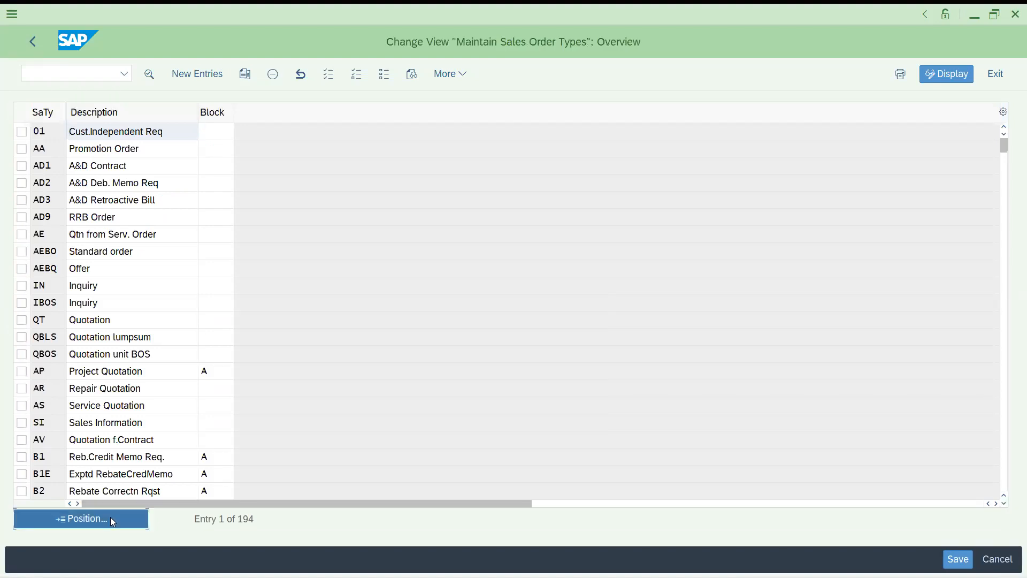
click(86, 518)
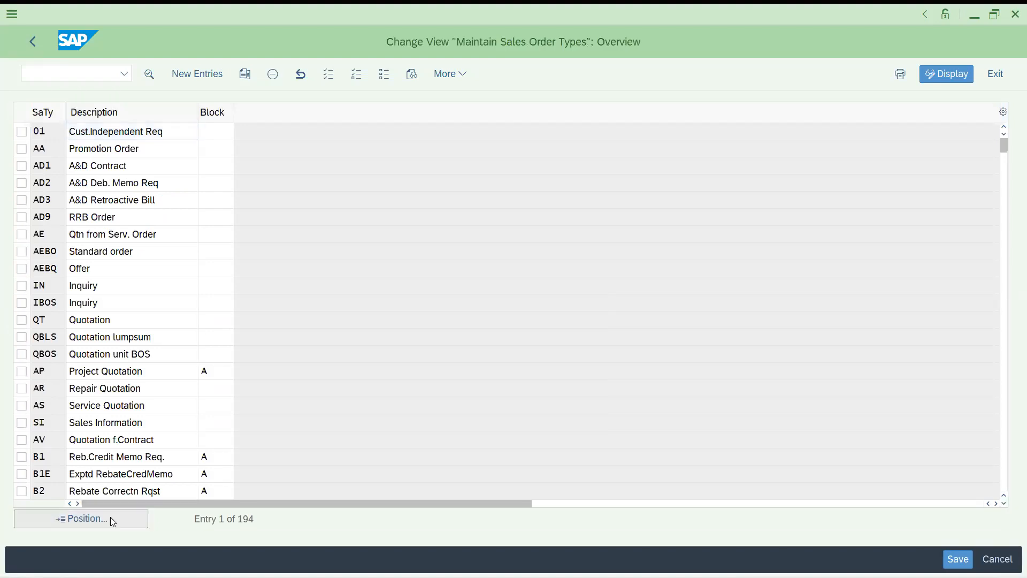
text(dor)
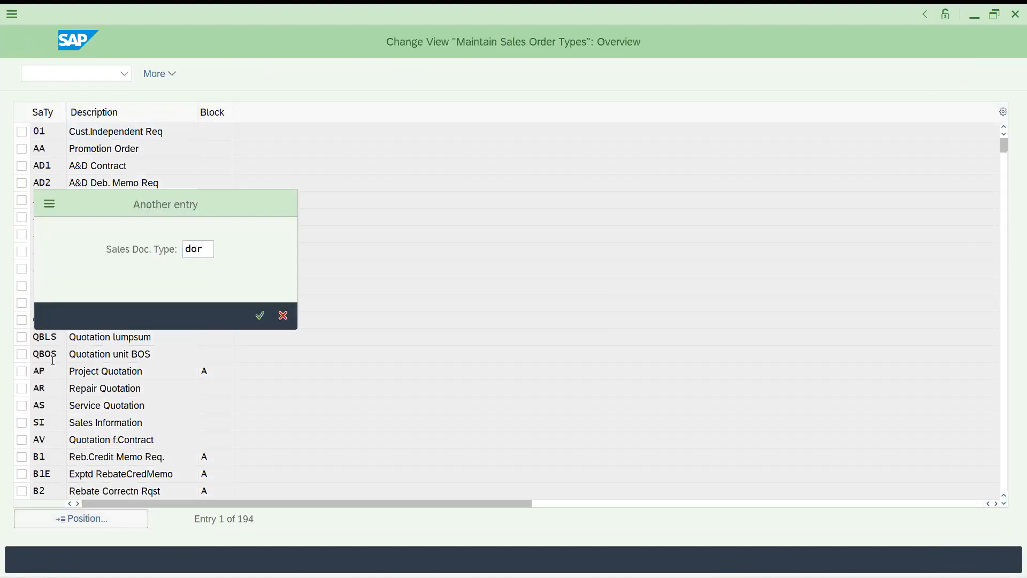
key(Return)
double_click(49, 132)
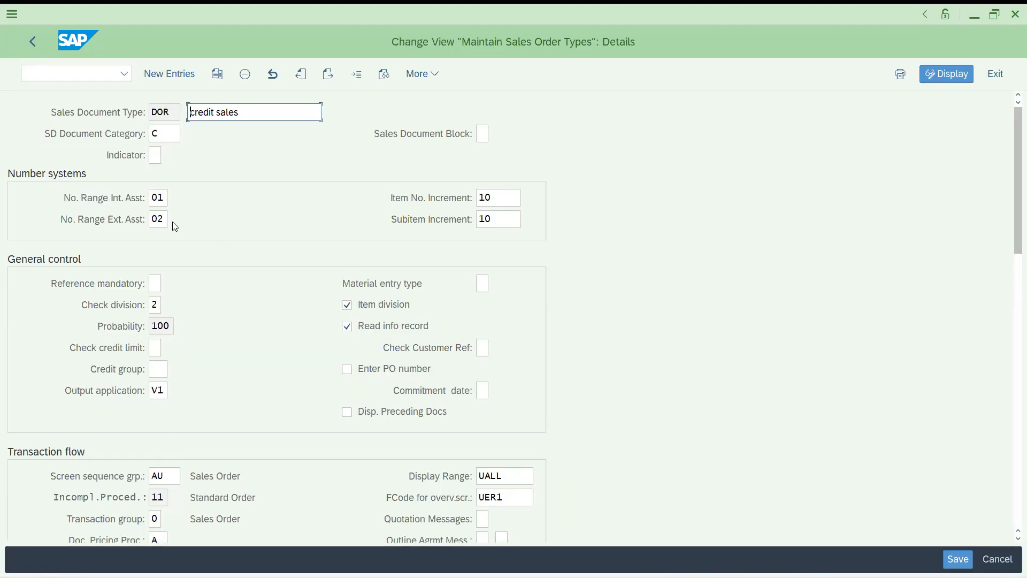
click(511, 200)
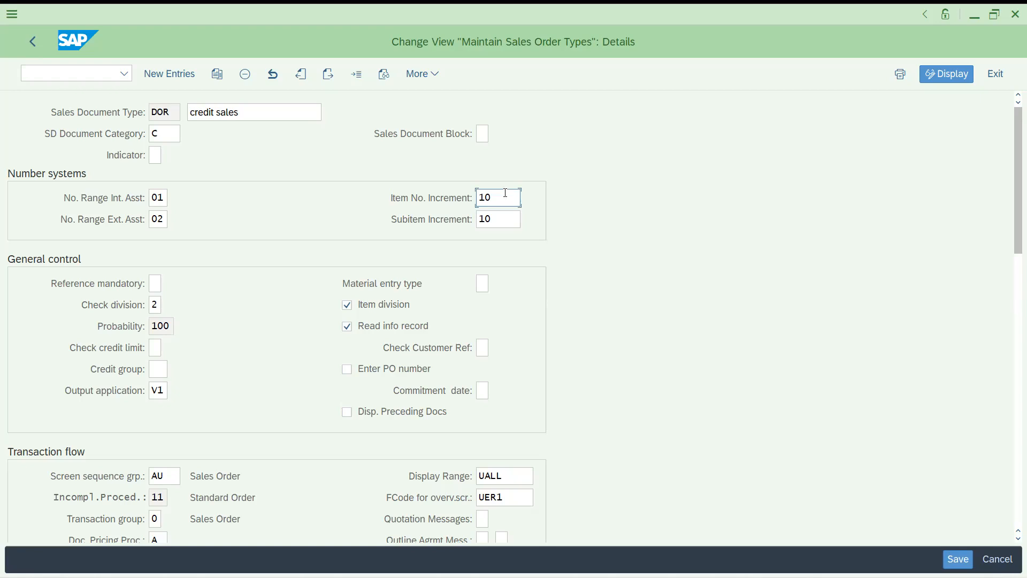
Start a new credit sales order in VA01 for sold-to party IT102
click(58, 72)
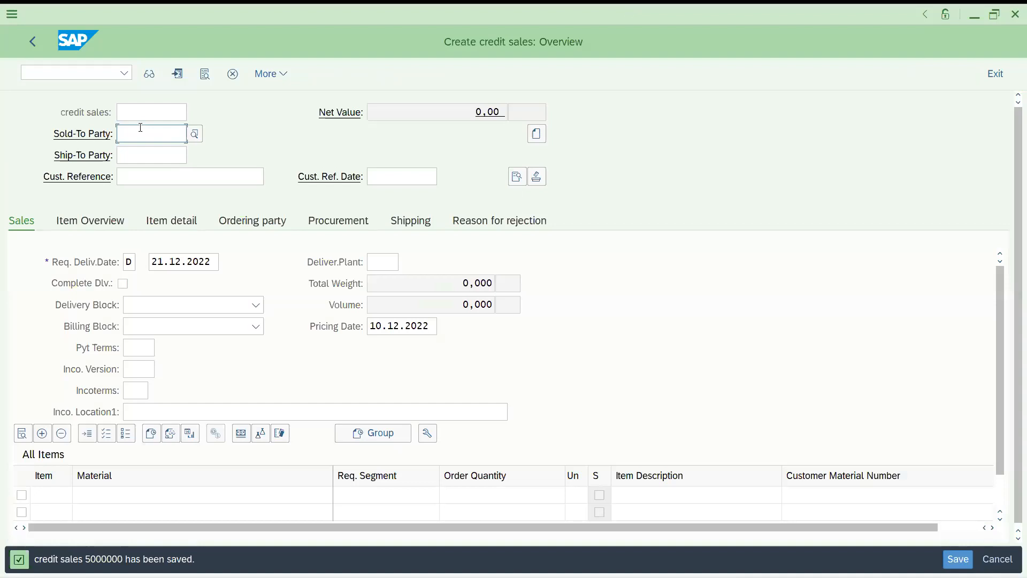
text(IT102)
key(Return)
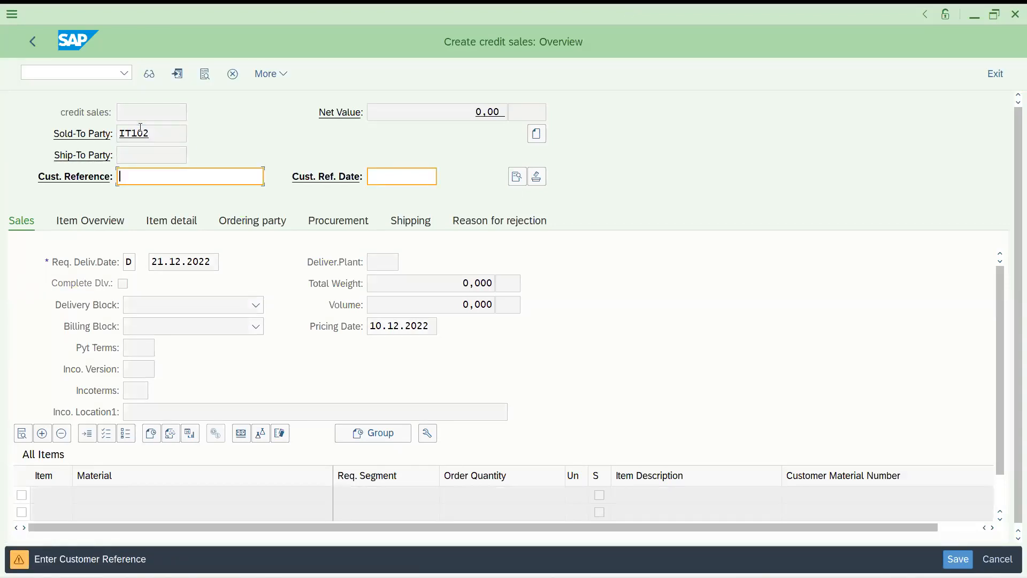
Enter customer reference xyz and accept the order header
text(xyz)
key(Return)
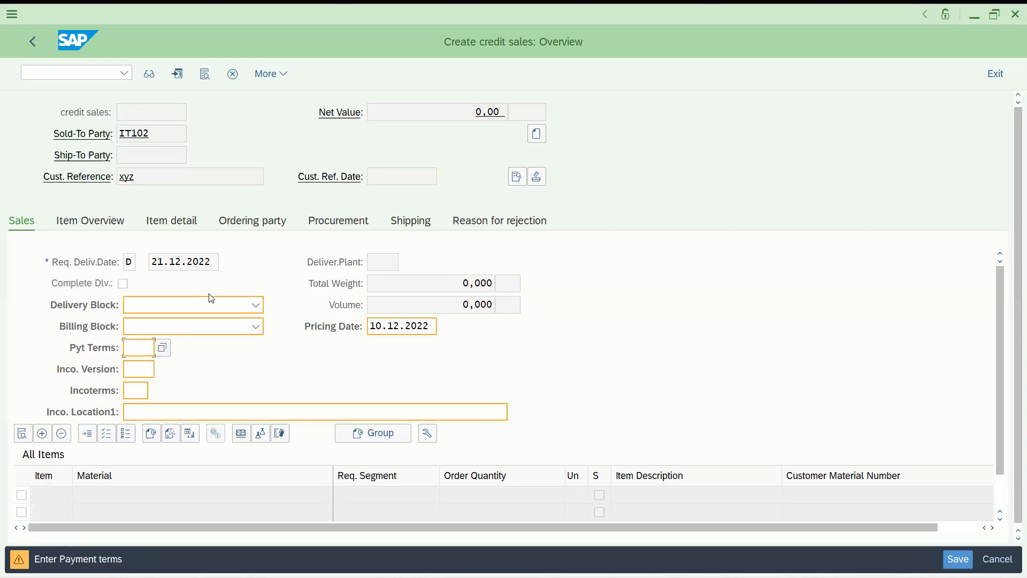
key(Return)
Add item 10 with material 113 (DRAM PREMIUM WATCH1), quantity 1
text(1)
key(Down)
key(Return)
key(Tab)
key(Tab)
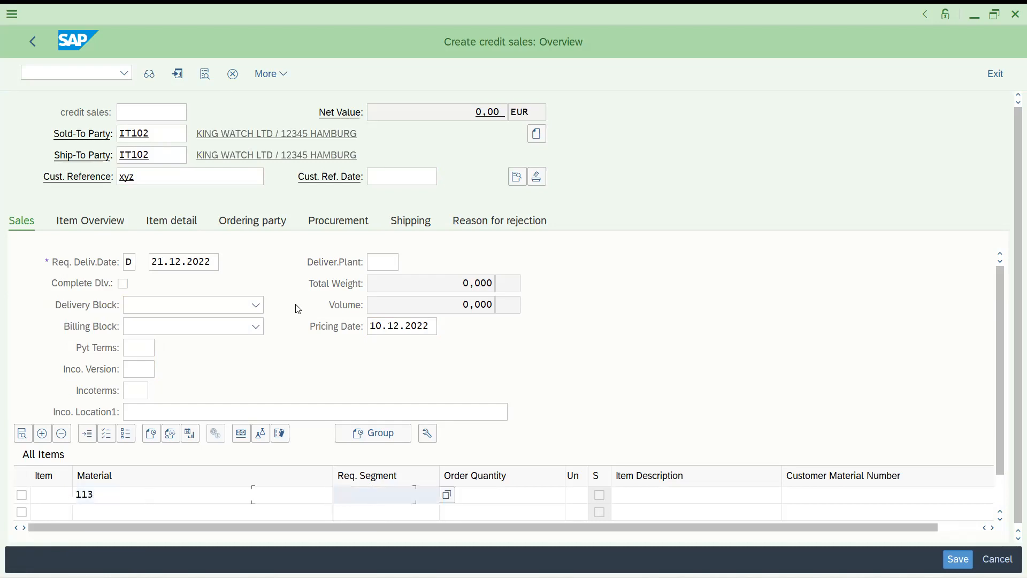
text(1)
key(Return)
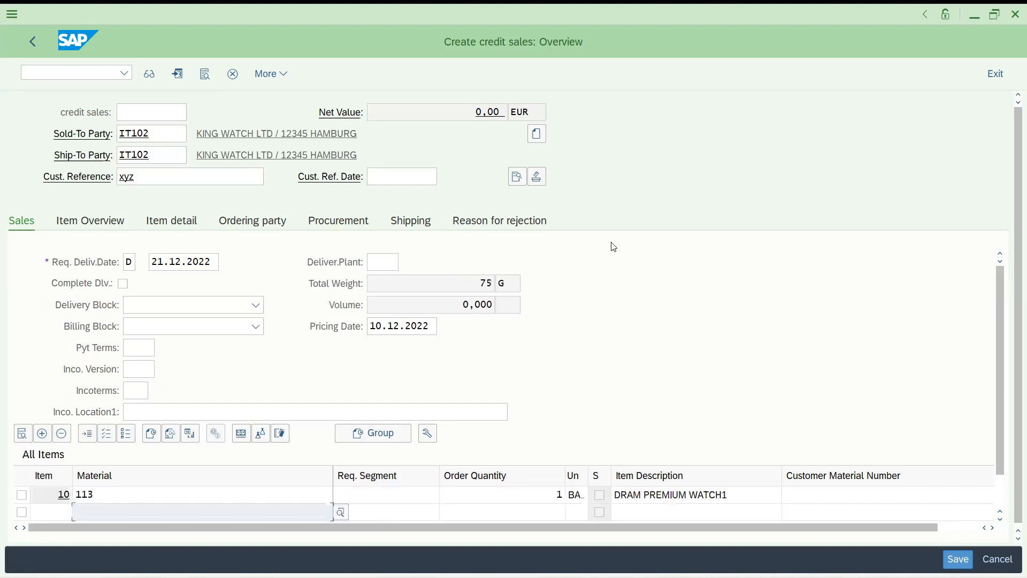
In the header's billing data, set Incoterms FOB with location bangalore
click(515, 177)
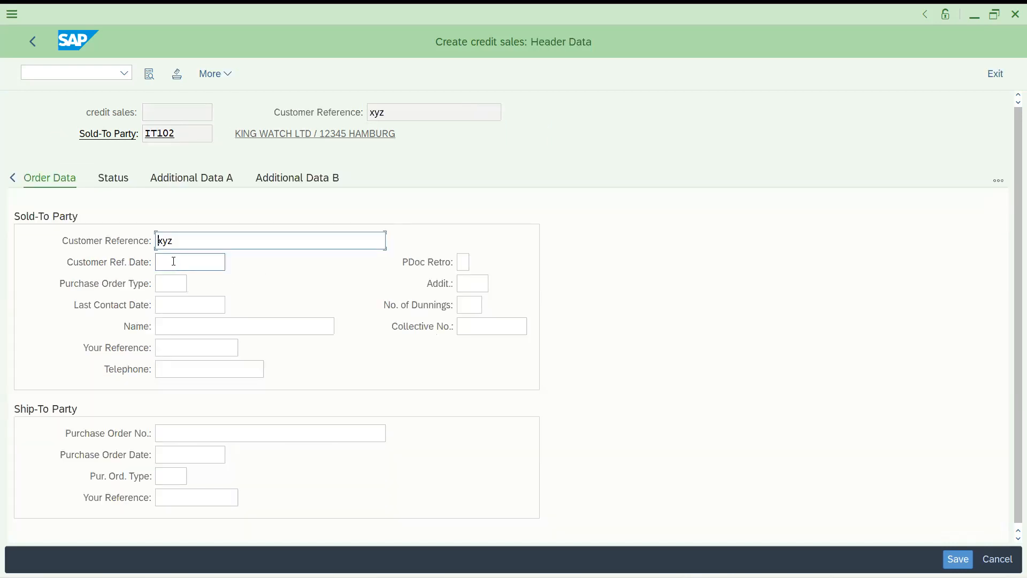
click(13, 178)
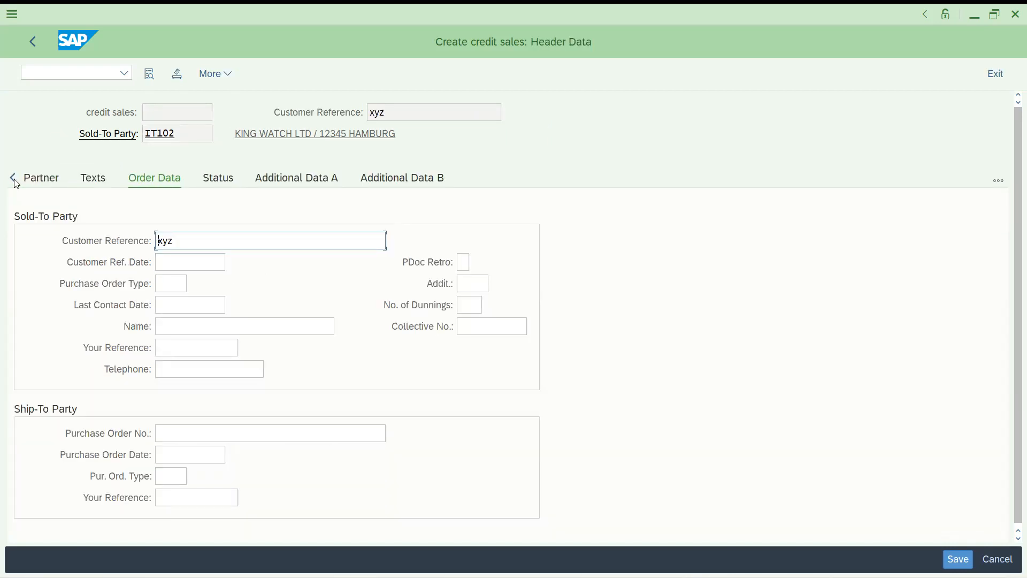
click(42, 180)
click(174, 282)
text(fob)
key(Tab)
key(Tab)
click(215, 305)
key(Tab)
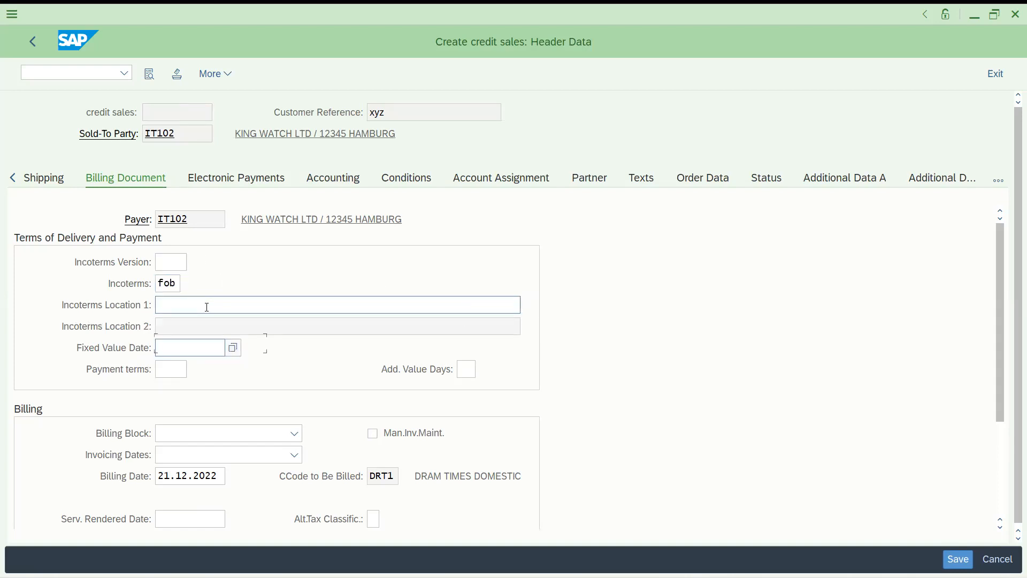
click(199, 305)
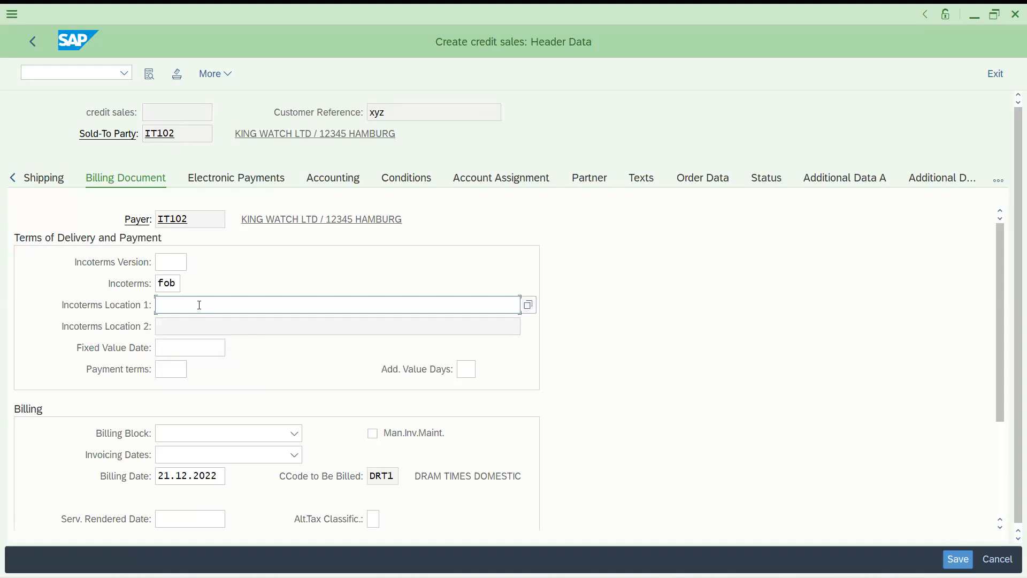
text(bangalore)
Set payment terms 0001, acknowledge the freight notice, and return to the overview
click(170, 370)
key(Down)
key(Return)
key(Return)
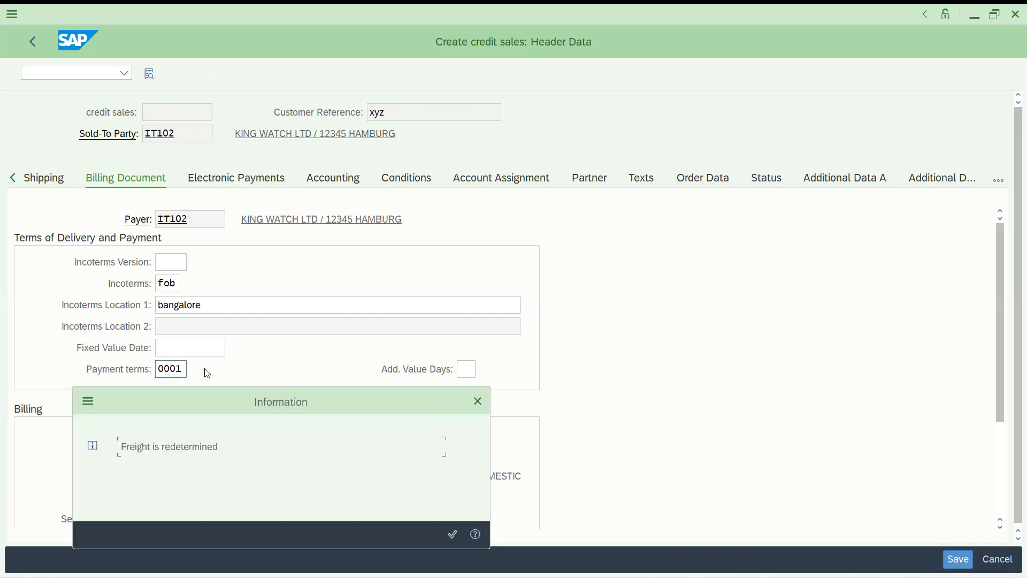
key(Return)
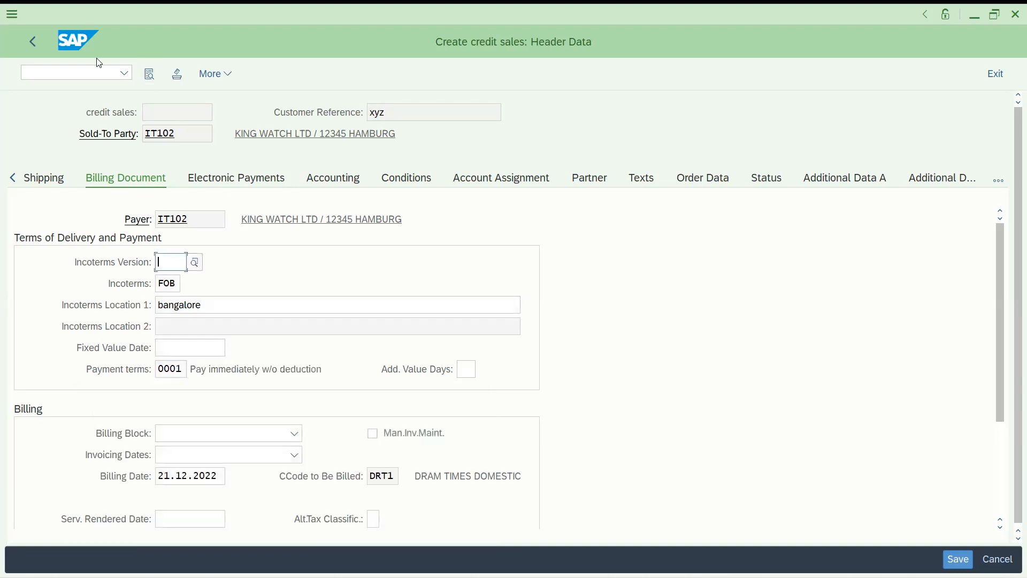
click(33, 42)
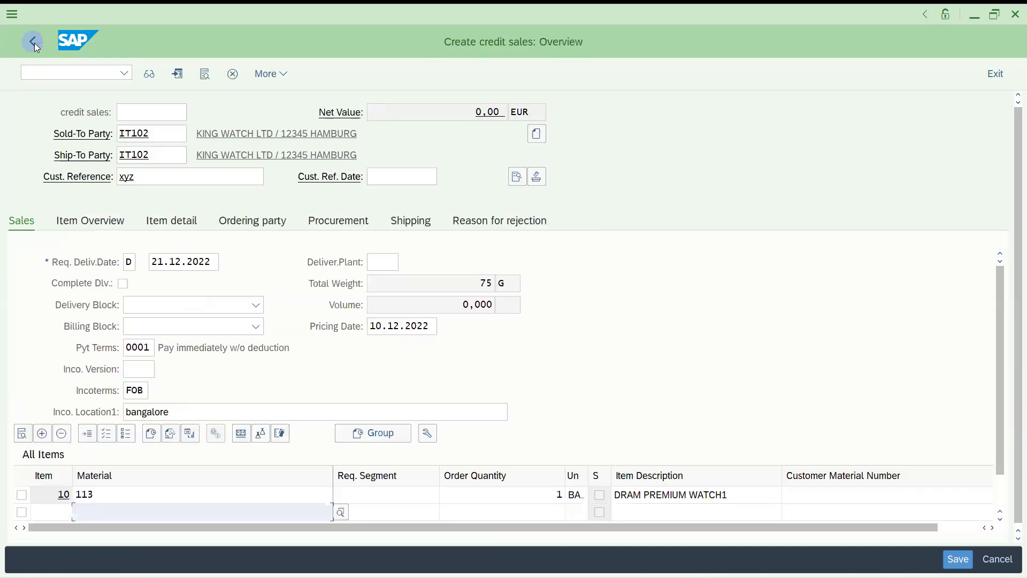
Add a PR00 condition of 200 to item 10, making the net value 200,00 EUR
double_click(414, 495)
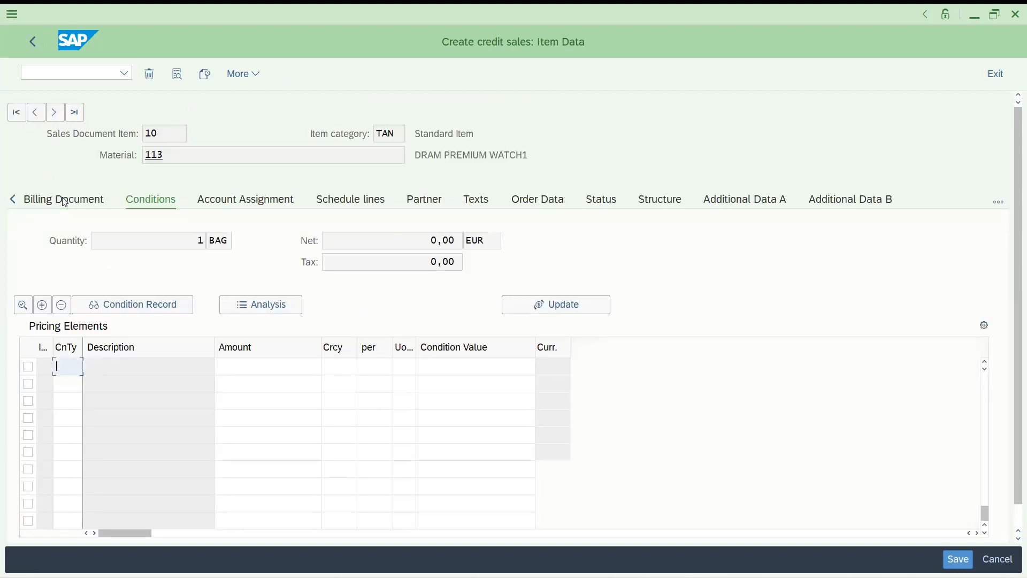
text(pr00)
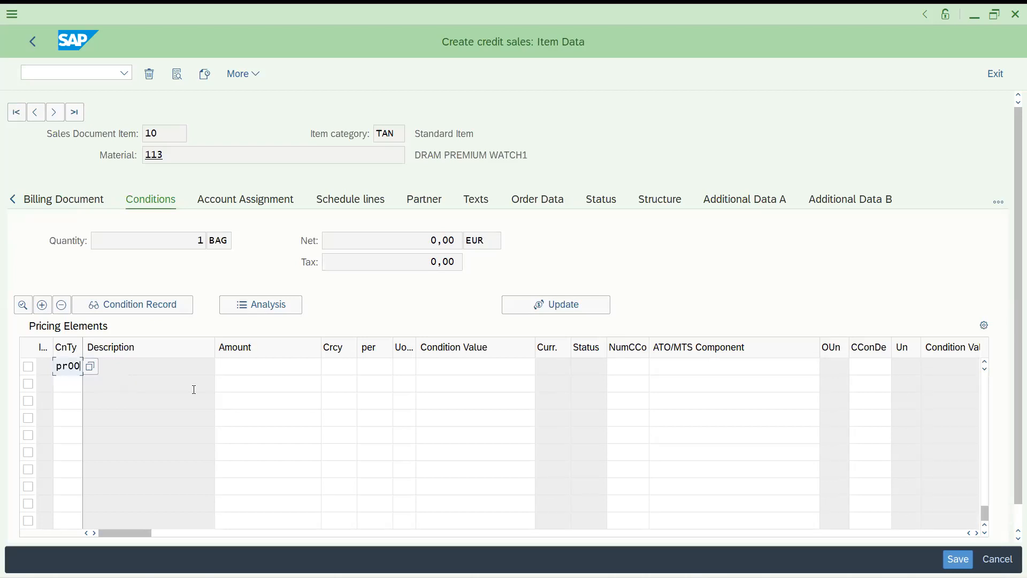
key(Tab)
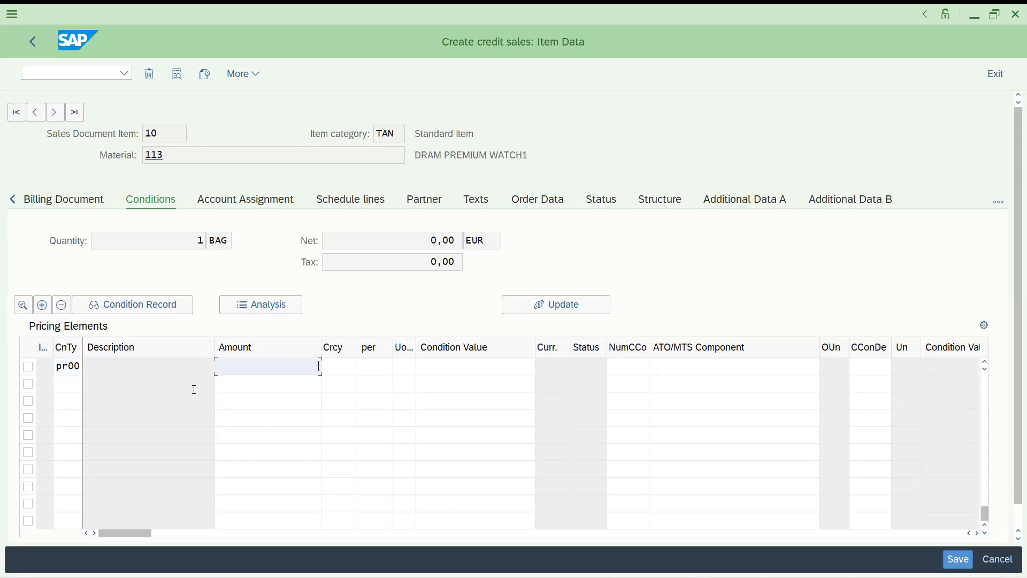
text(200)
key(Return)
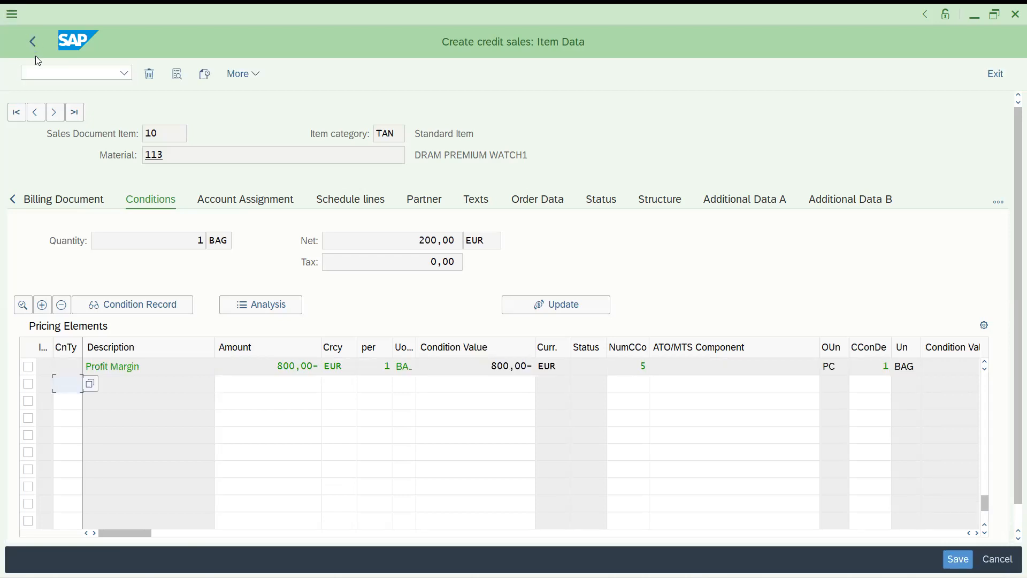
click(32, 42)
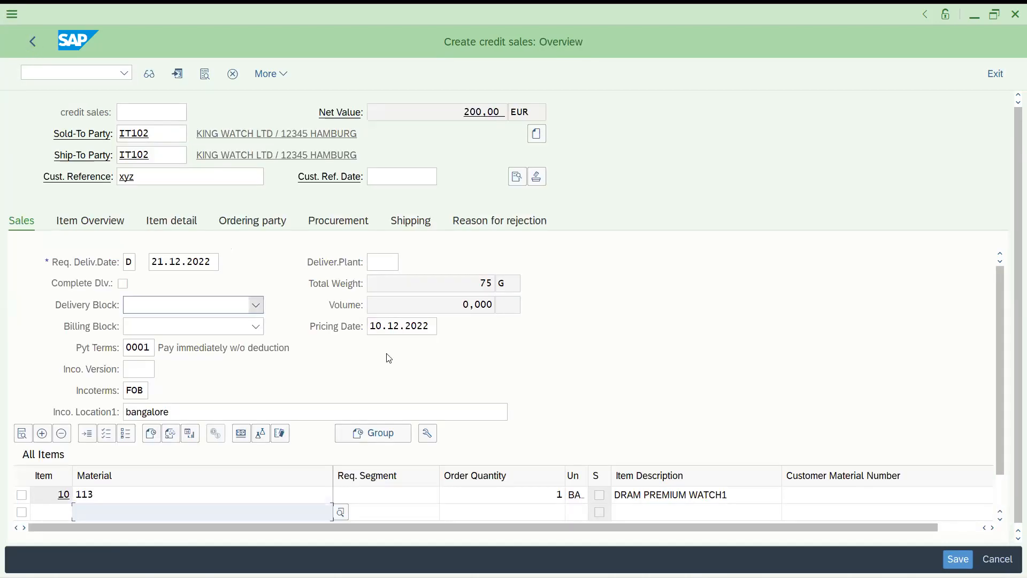
Add material 113 as item 20 (quantity 5) and item 30 (quantity 4)
scroll(1010, 374, down, 1)
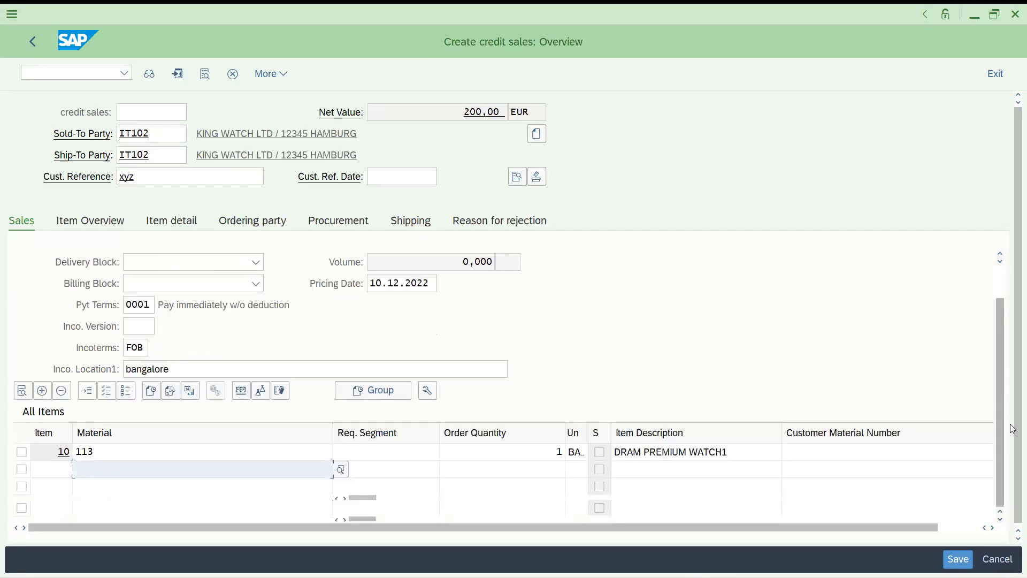
scroll(1013, 378, up, 1)
scroll(1012, 378, down, 1)
scroll(1013, 378, up, 1)
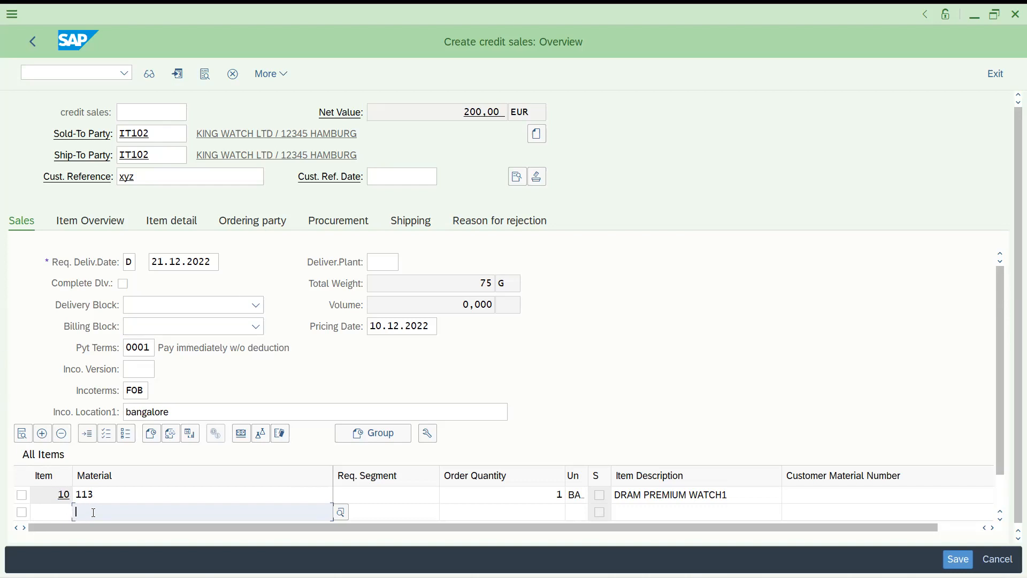
text(113)
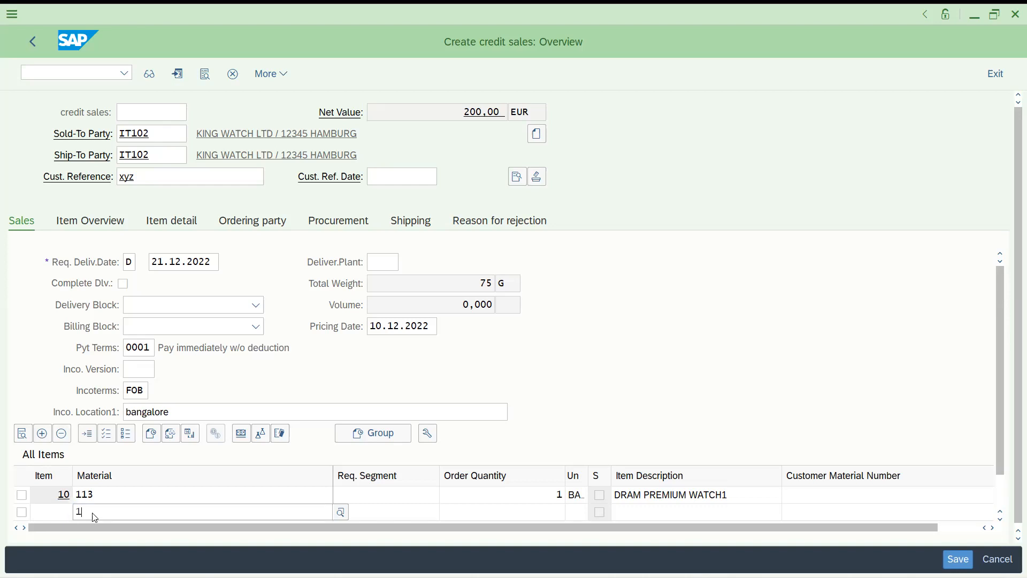
key(Tab)
key(Tab)
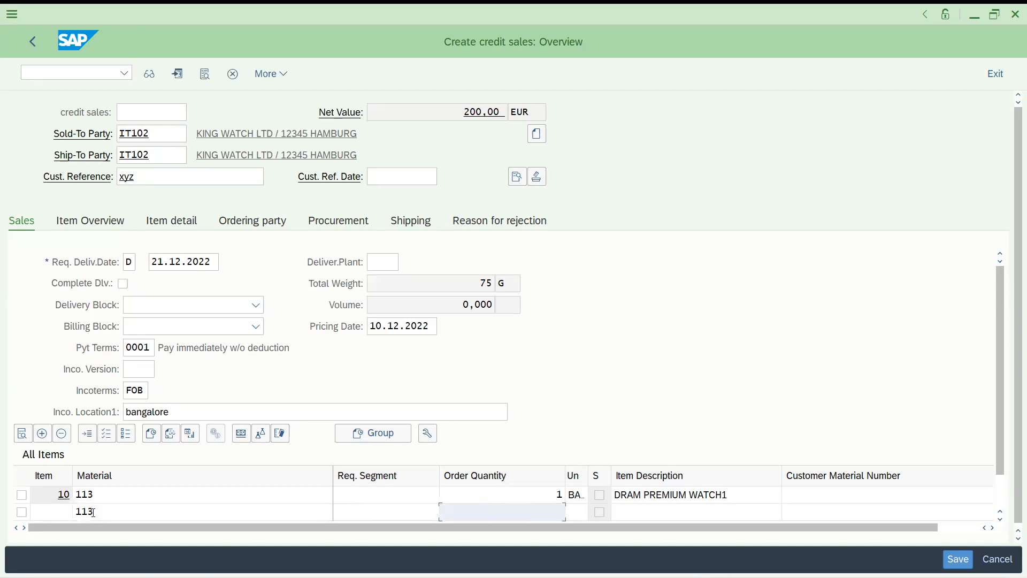
key(Return)
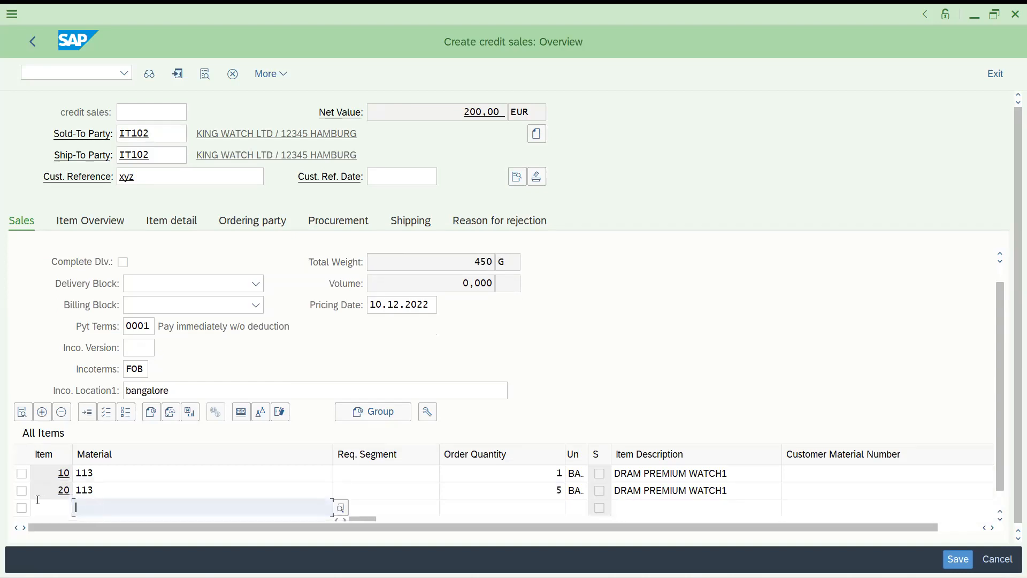
text(113)
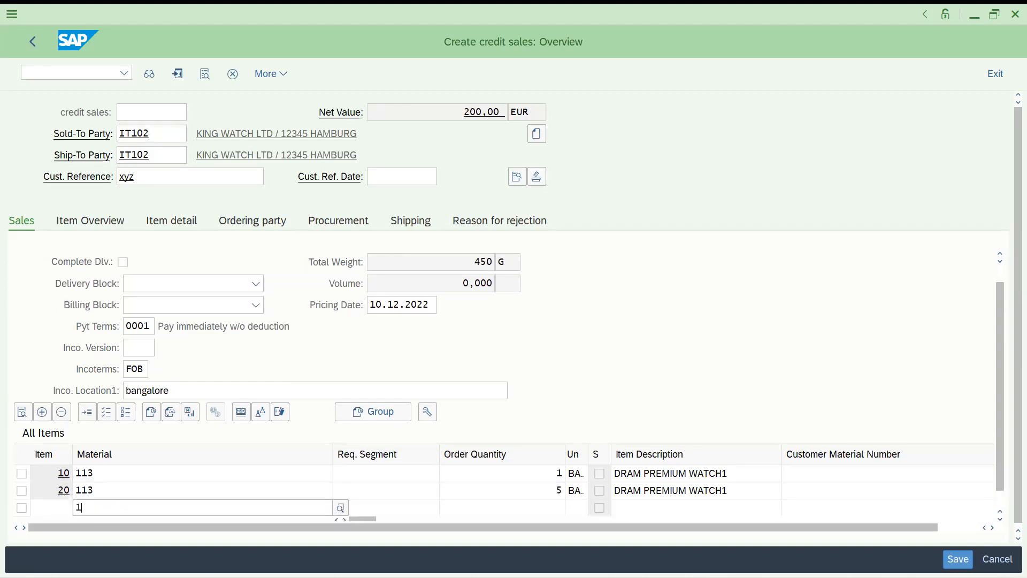
key(Tab)
key(Tab)
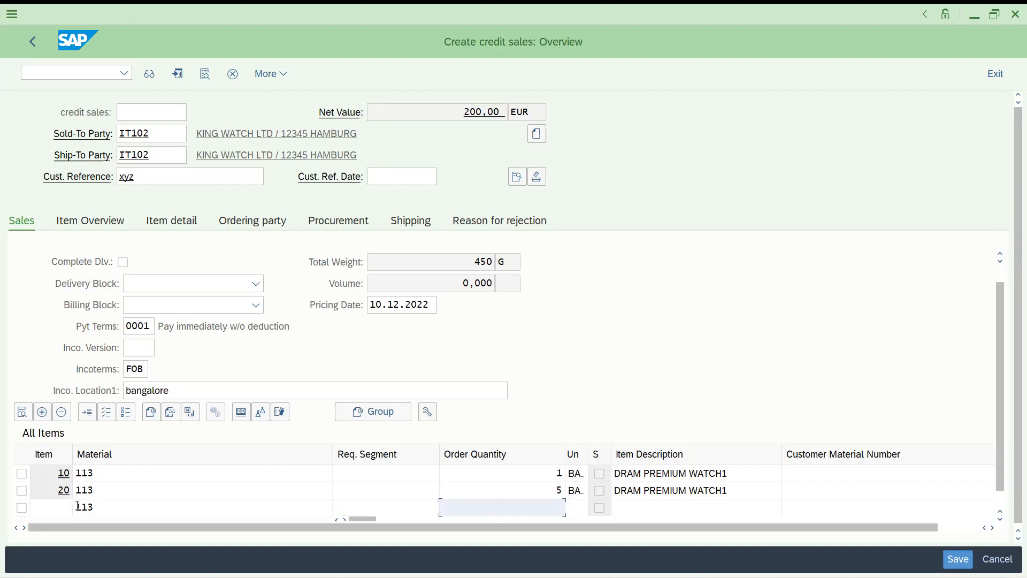
text(4)
key(Return)
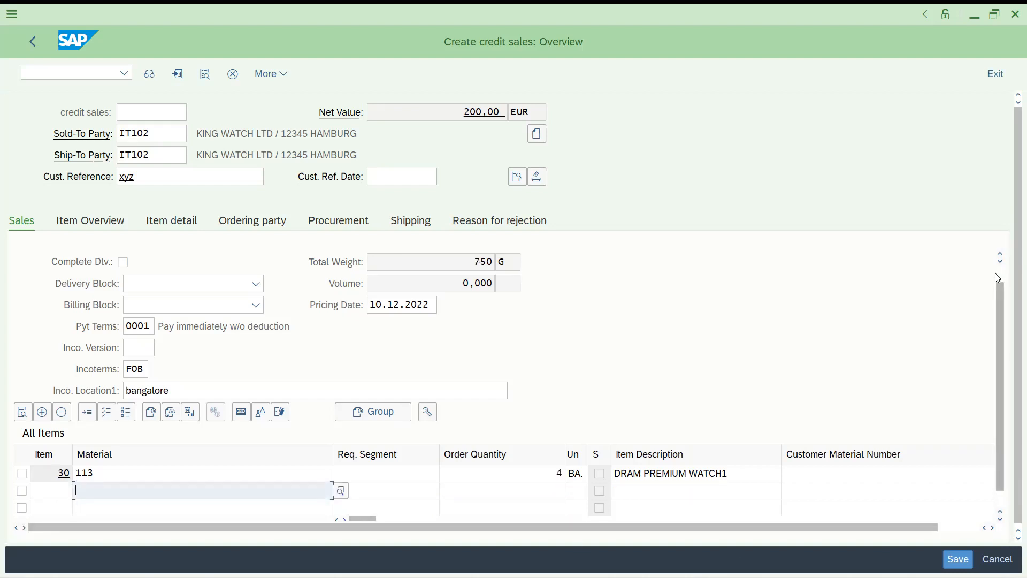
Add a manually numbered item 21 of material 113, quantity 5, and show the item overview
click(1000, 256)
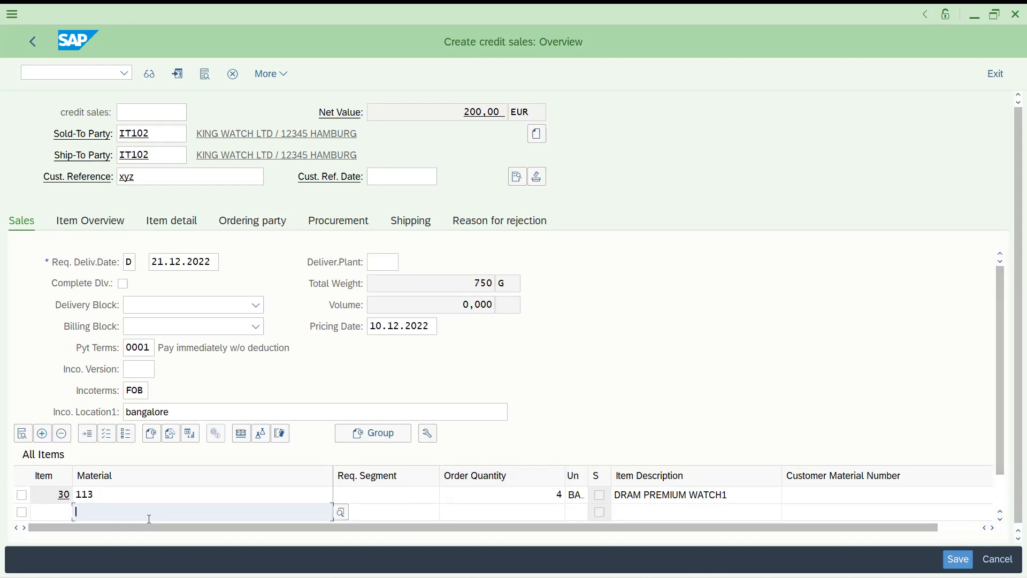
text(21)
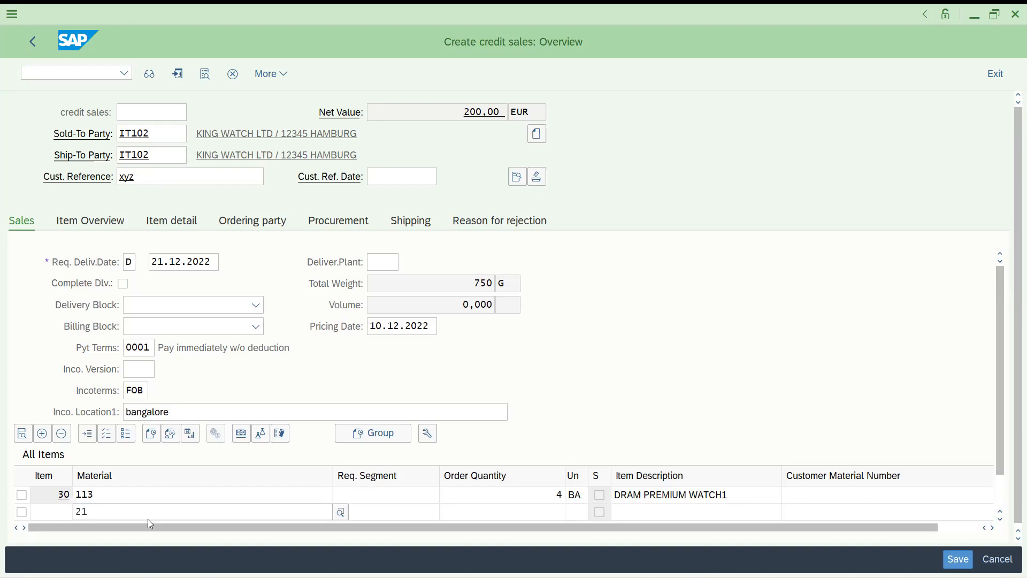
key(BackSpace)
key(BackSpace)
text(113)
click(58, 515)
text(21)
key(Tab)
key(Tab)
key(Tab)
text(5)
key(Return)
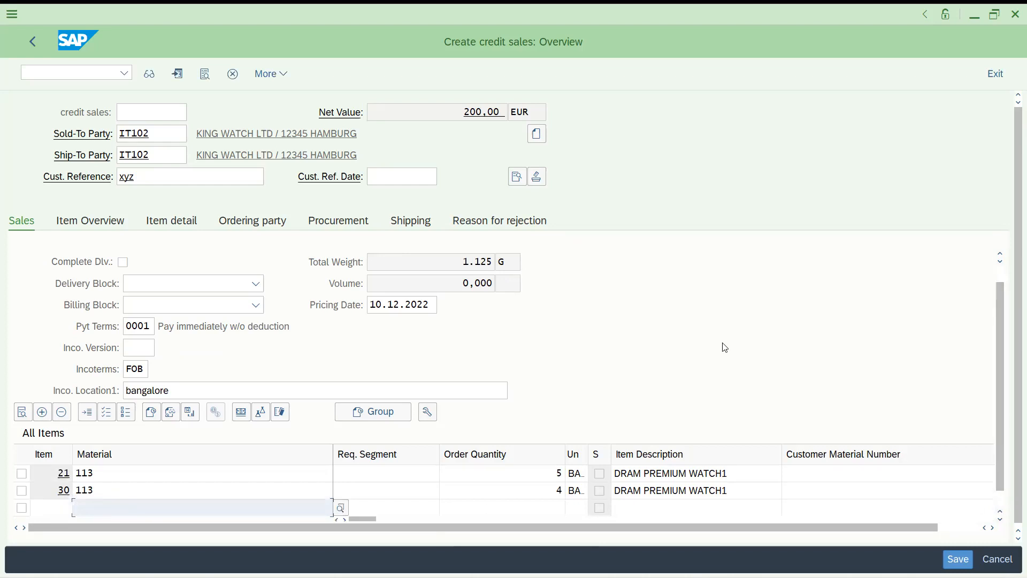
click(91, 223)
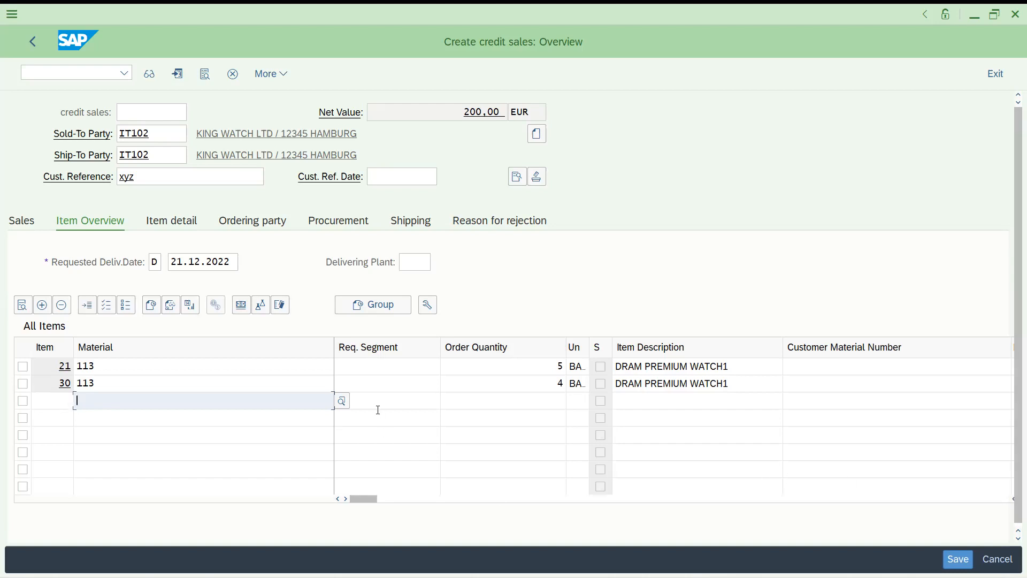
Add material 113 as item 40 with quantity 6
click(215, 366)
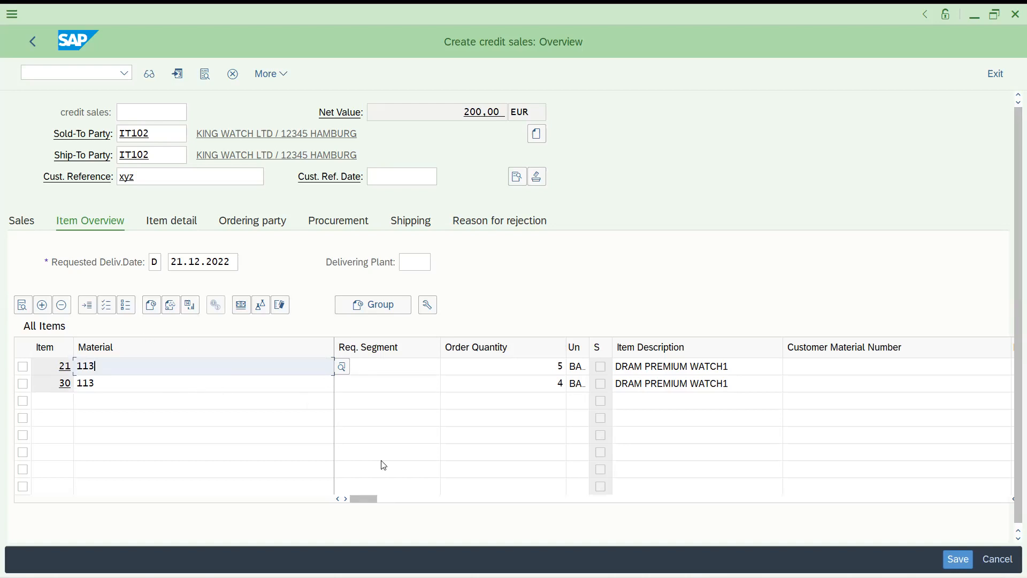
drag(361, 498, 1012, 509)
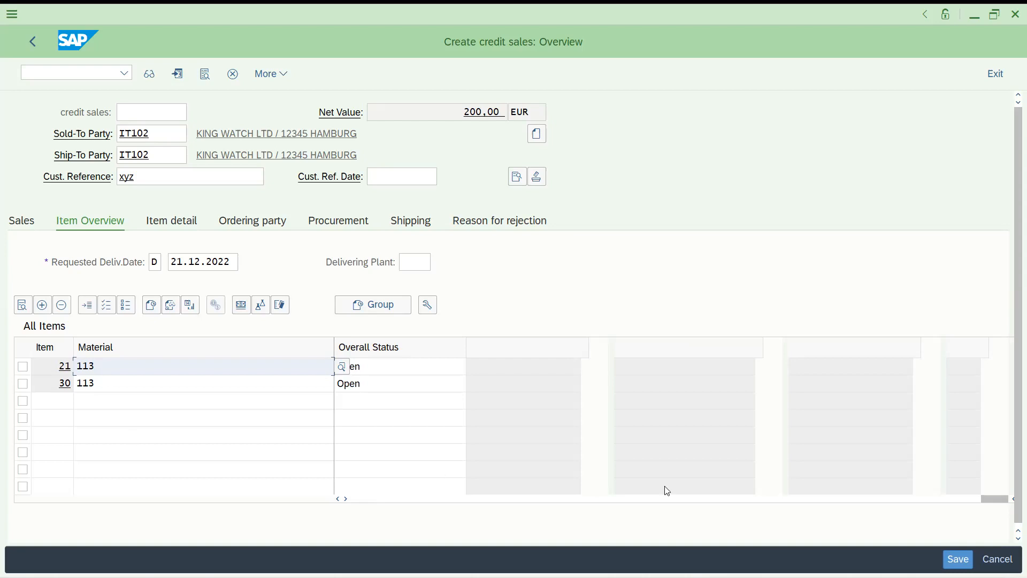
drag(996, 497, 261, 505)
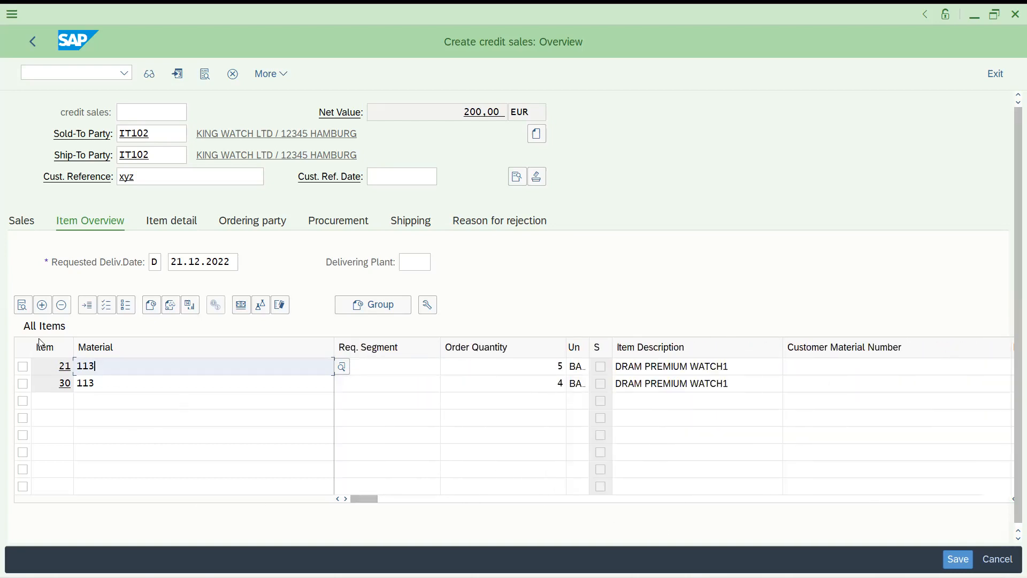
click(101, 401)
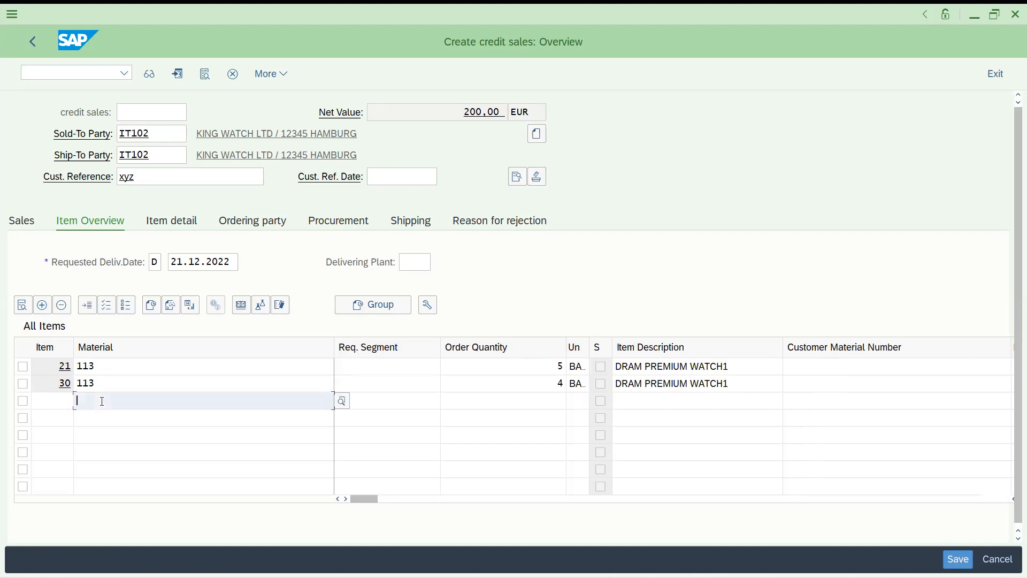
text(113)
key(Tab)
key(Tab)
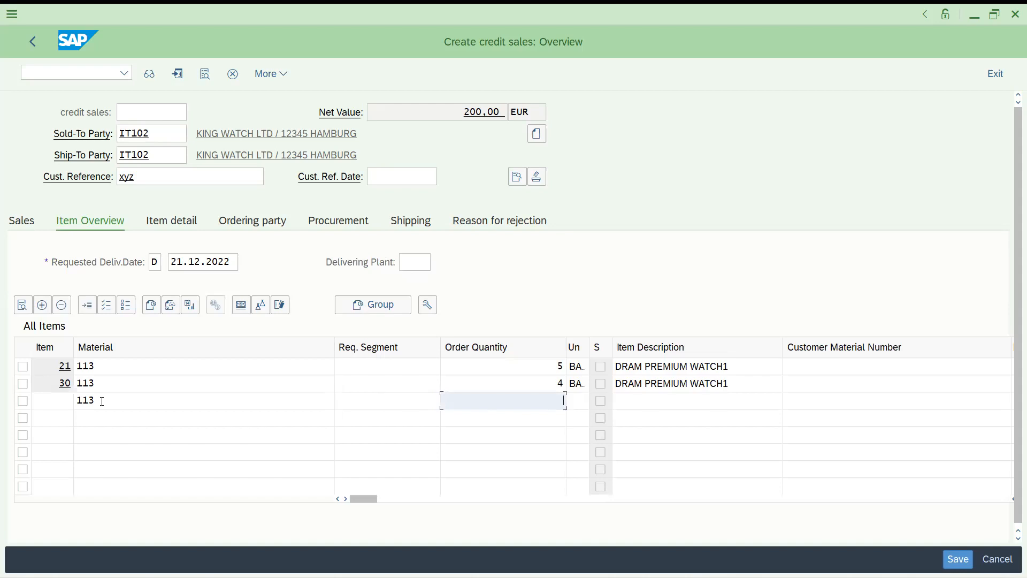
text(6)
key(Return)
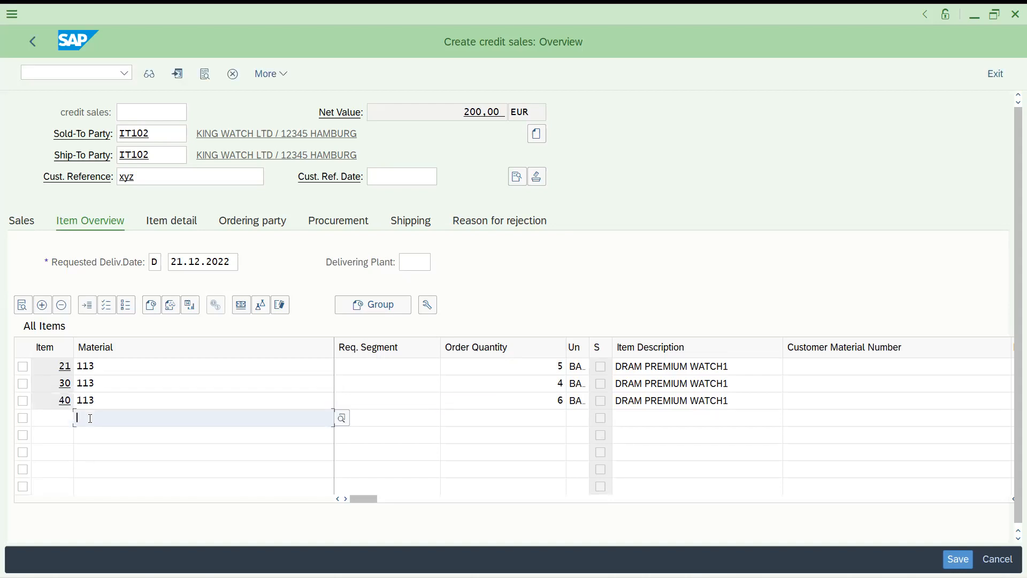
Add item 50 with quantity 7, correcting invalid material 25 to 113
text(25)
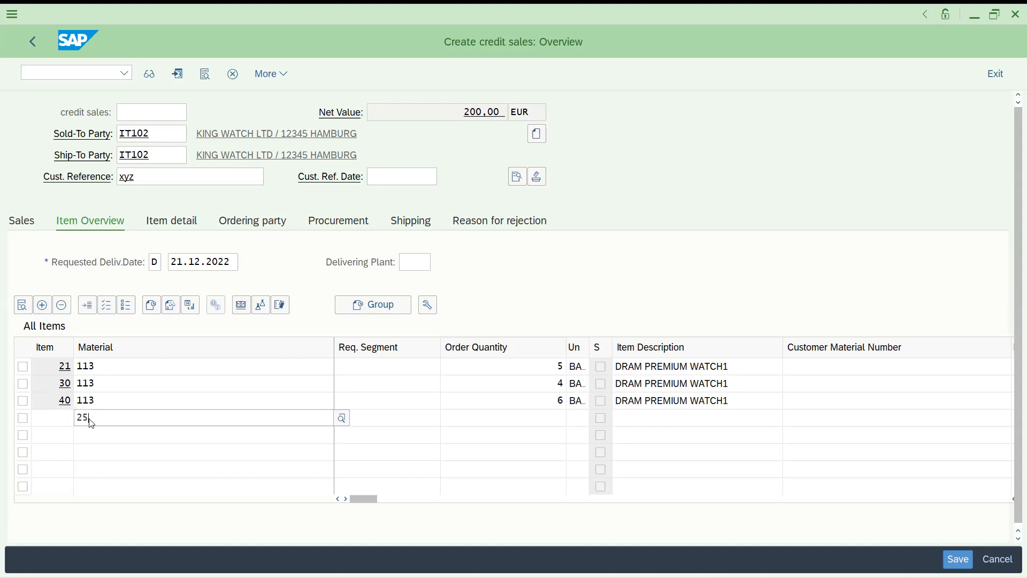
key(Tab)
key(Tab)
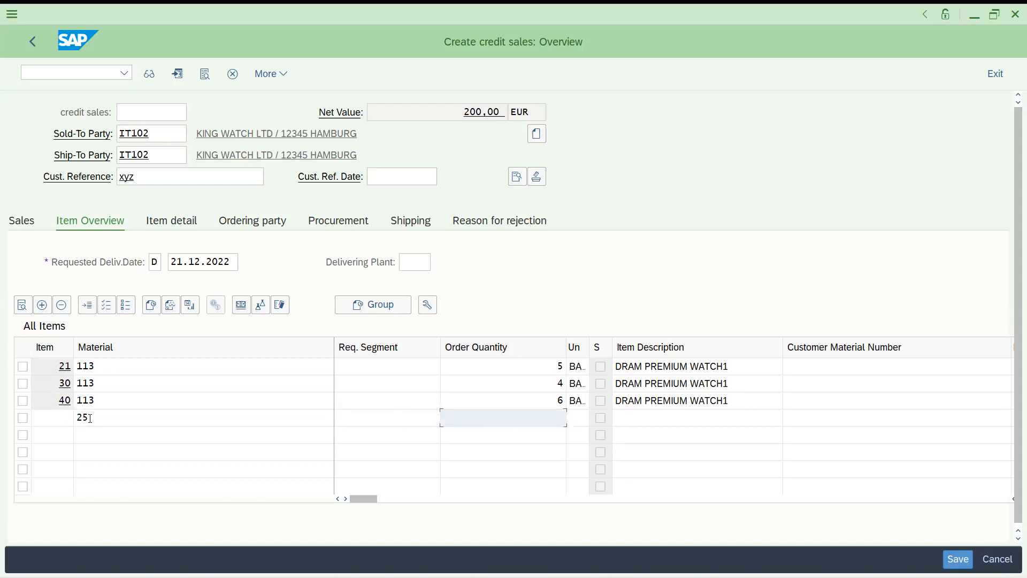
text(7)
key(Return)
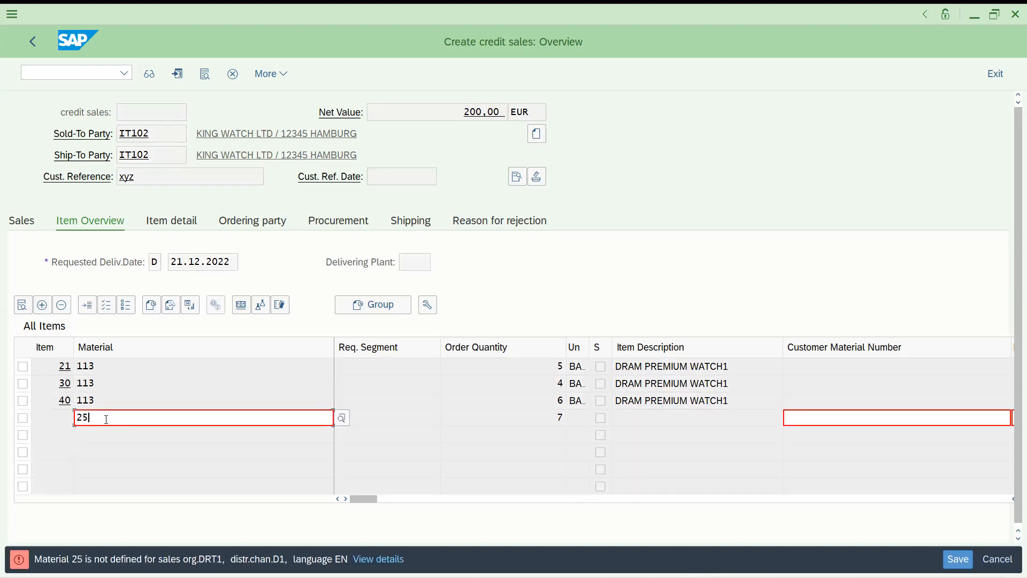
key(BackSpace)
key(BackSpace)
text(11)
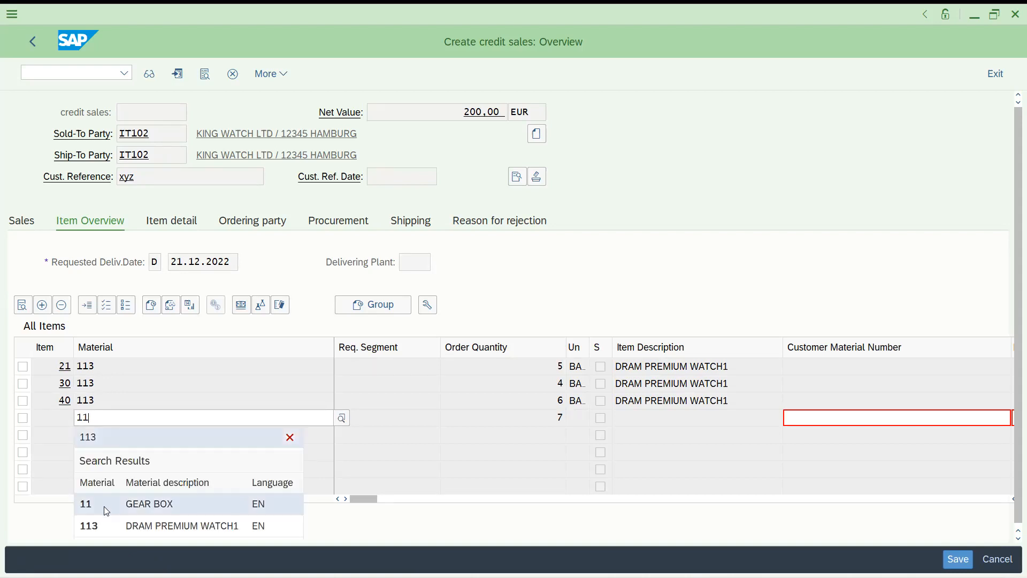
click(121, 525)
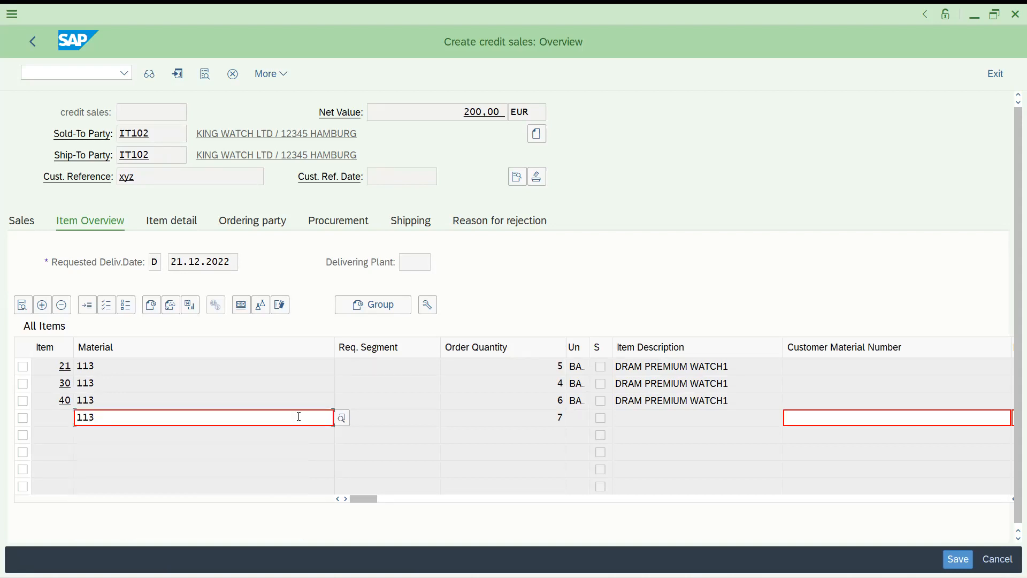
key(Return)
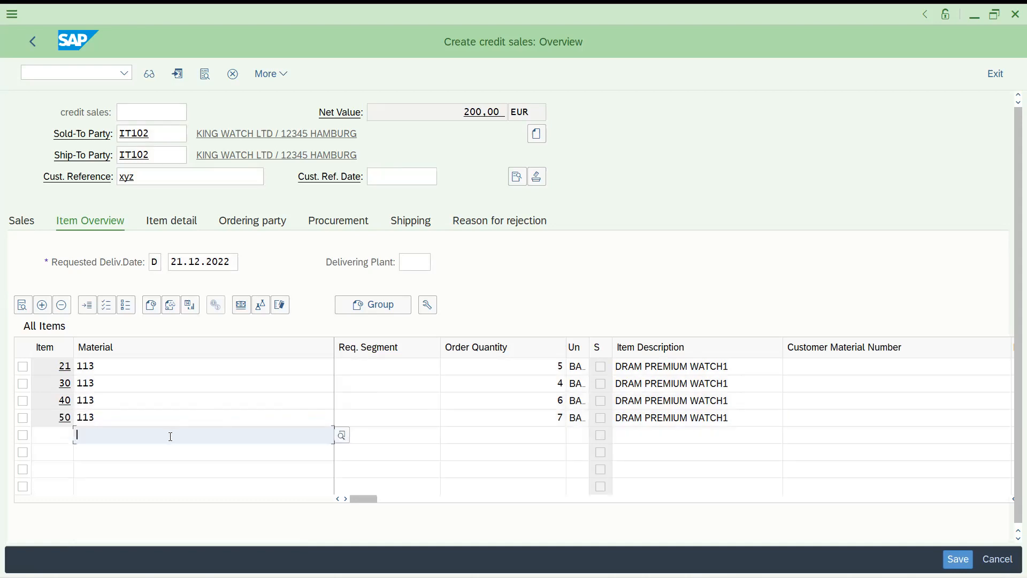
Add a manually numbered item 33 of material 113 with quantity 9
text(114)
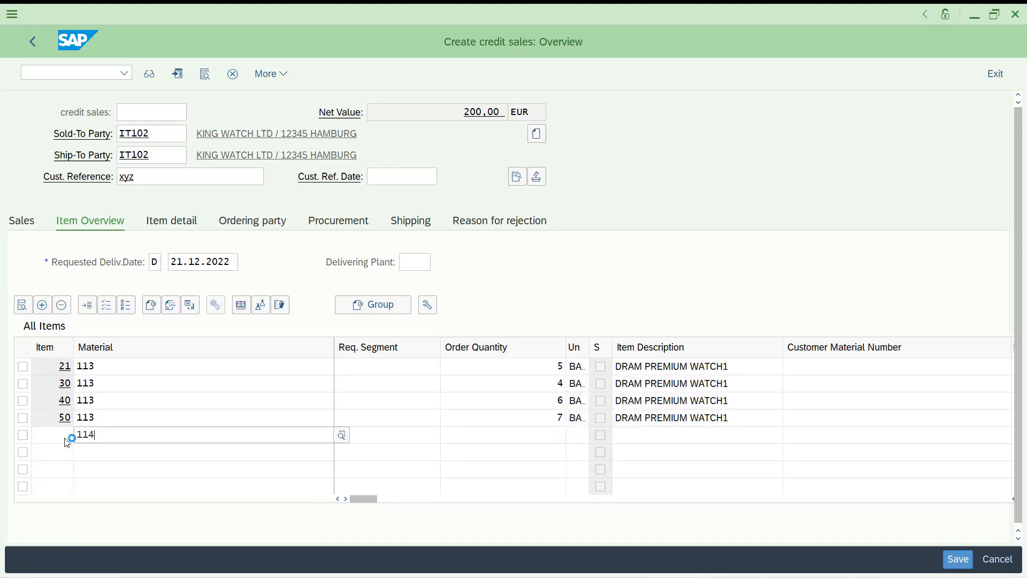
key(BackSpace)
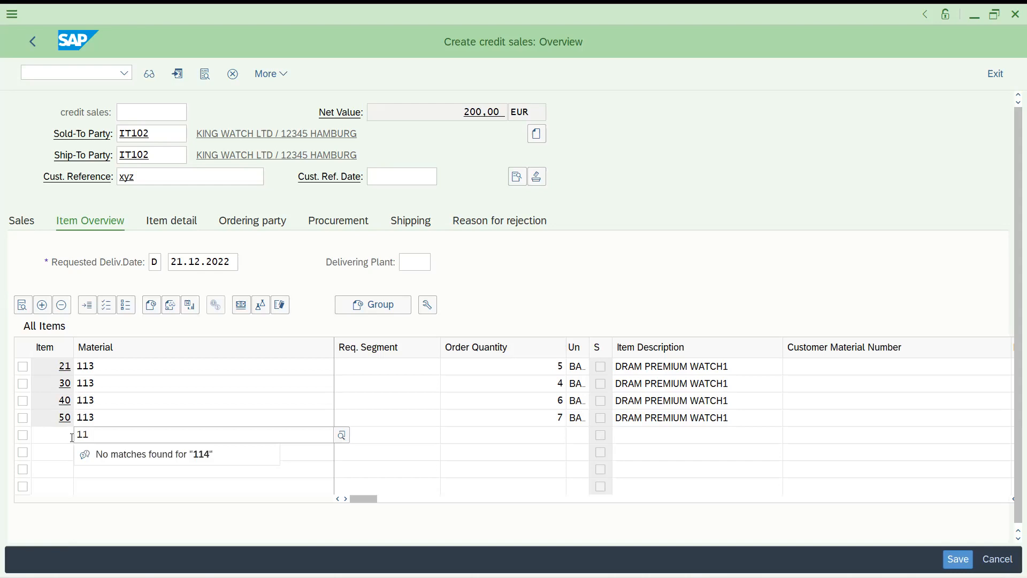
text(3)
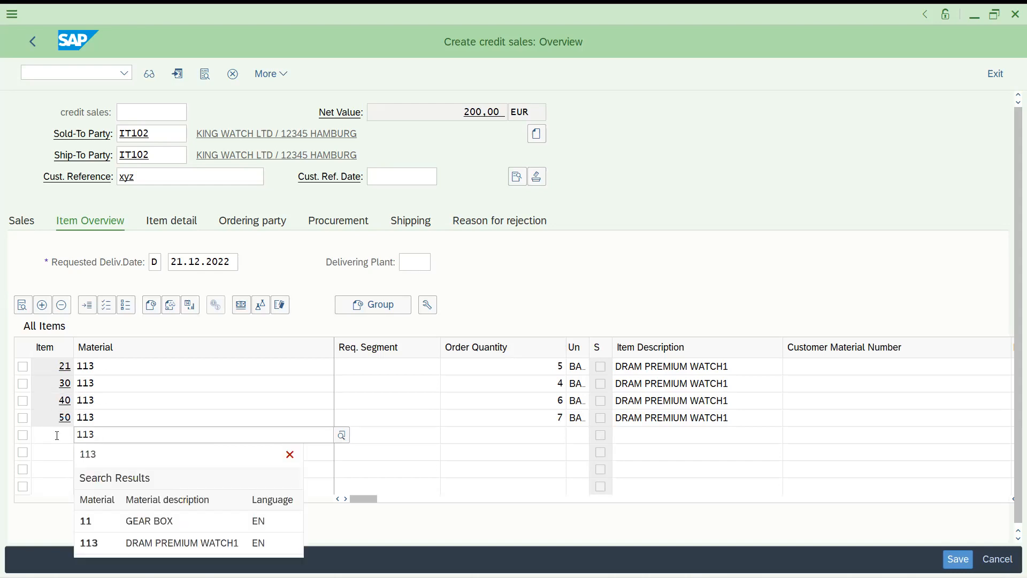
click(56, 435)
text(33)
key(Tab)
key(Tab)
key(Tab)
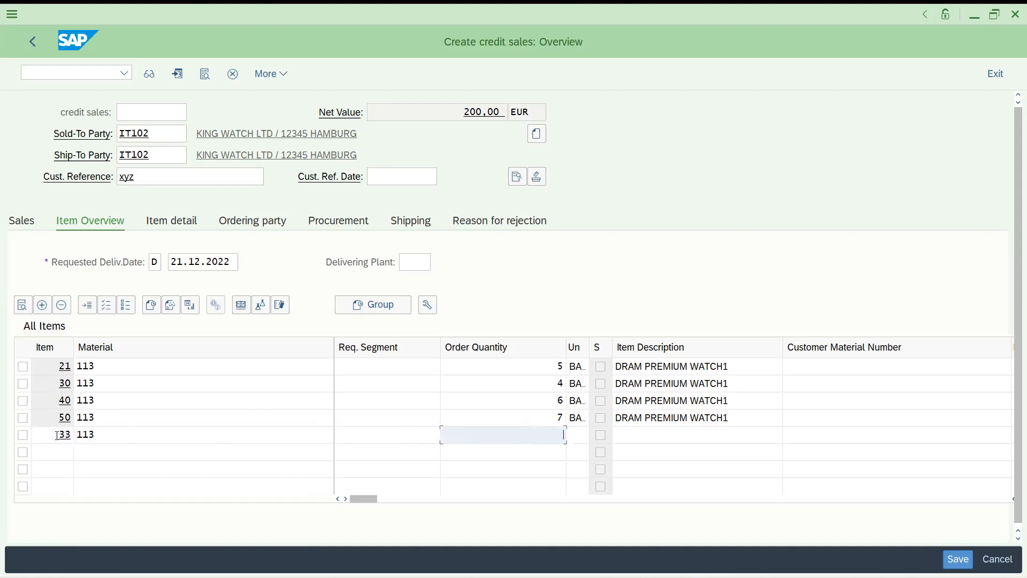
text(9)
key(Return)
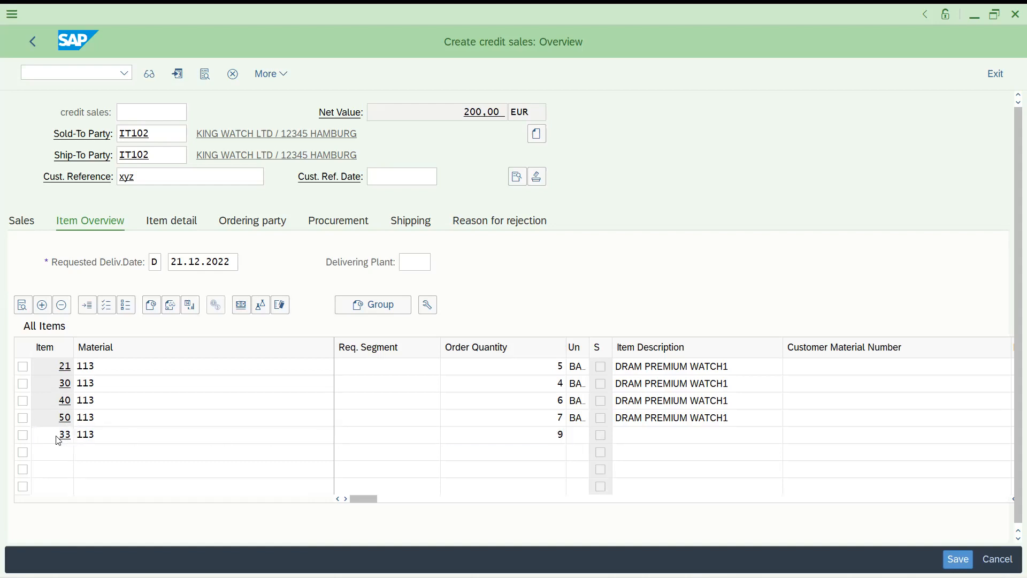
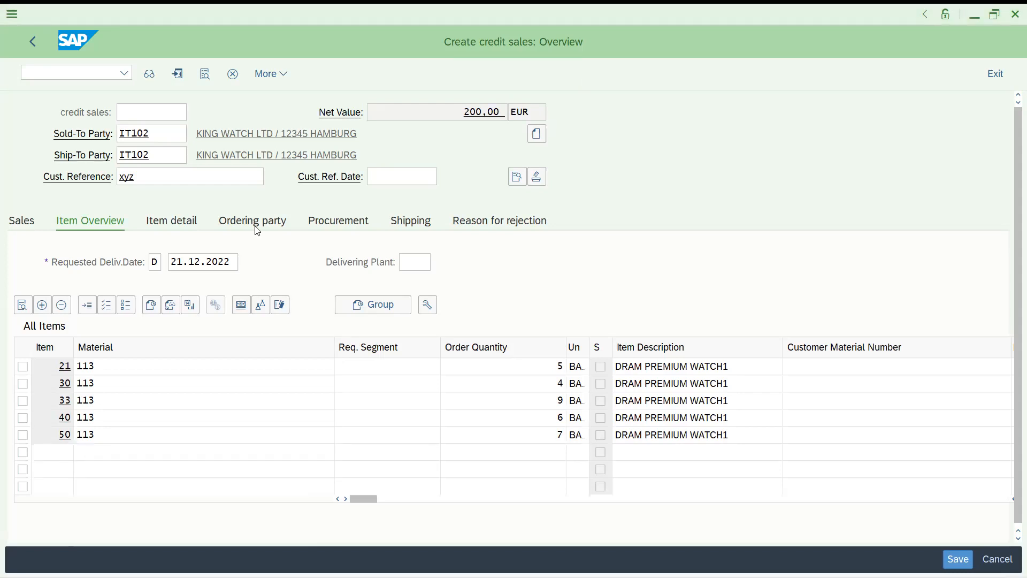
Overwrite DOR's Item No. Increment with 5 and save it to the customizing request
key(alt+Tab)
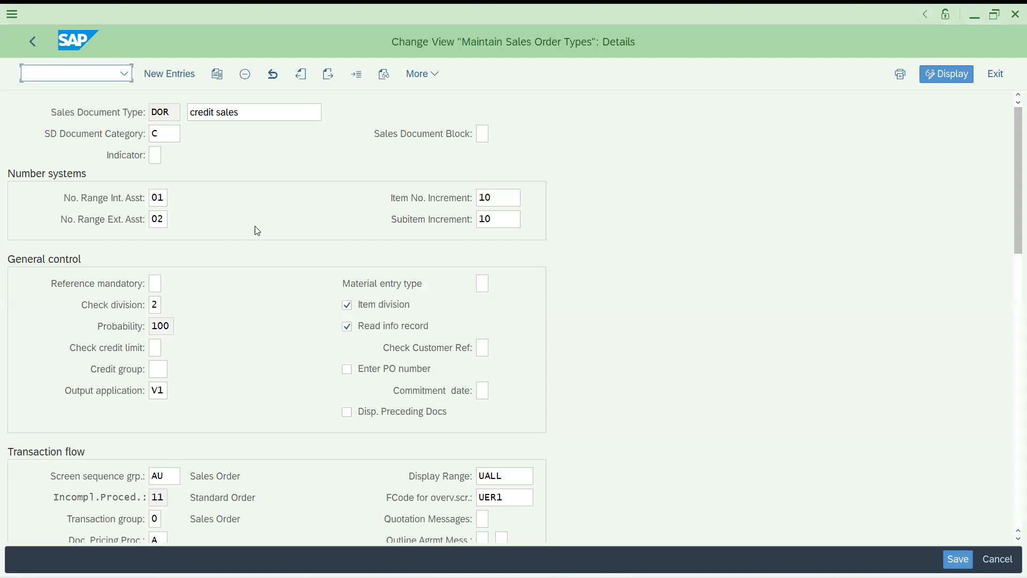
click(489, 198)
double_click(493, 197)
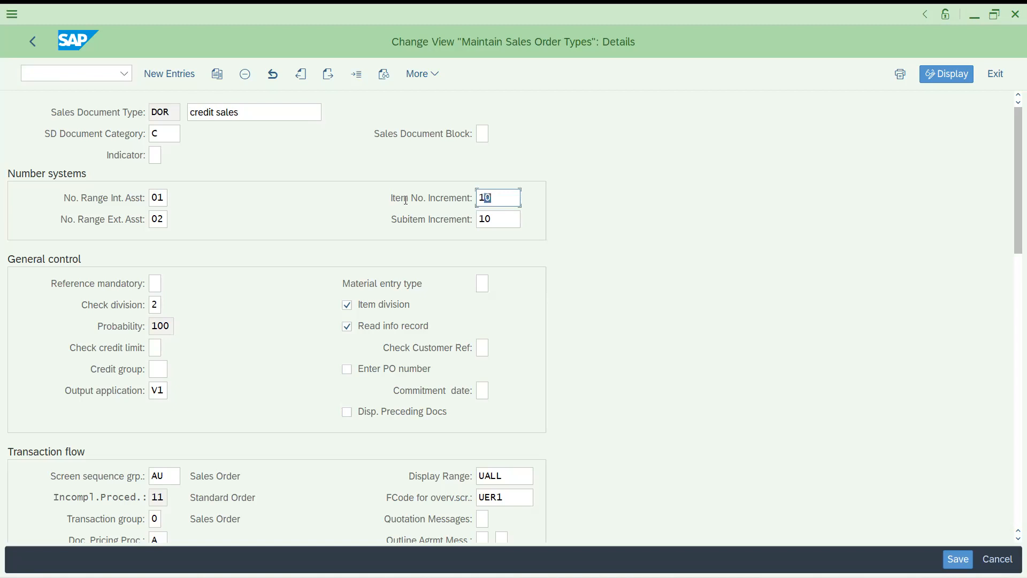
text(5)
click(957, 558)
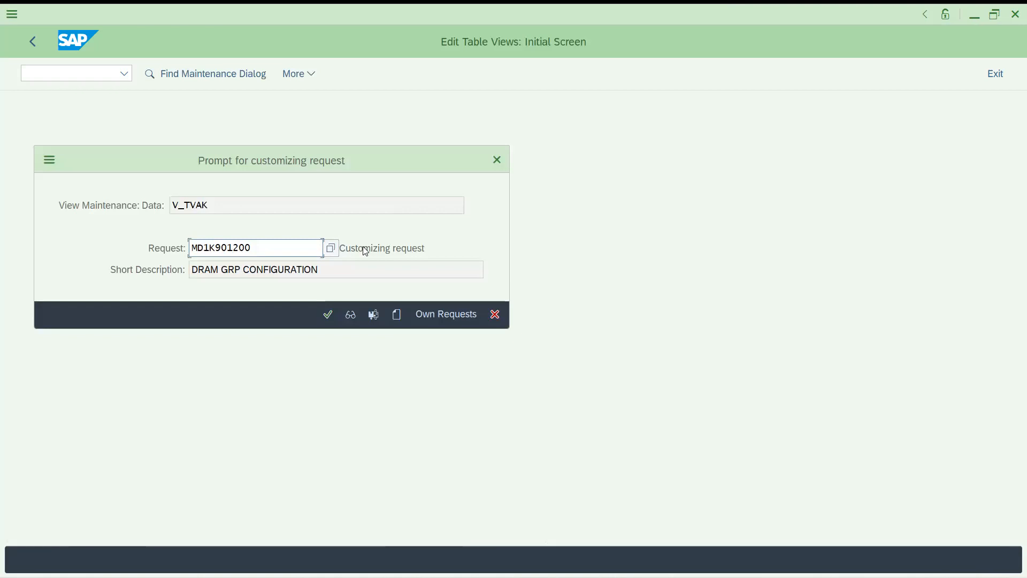
click(328, 319)
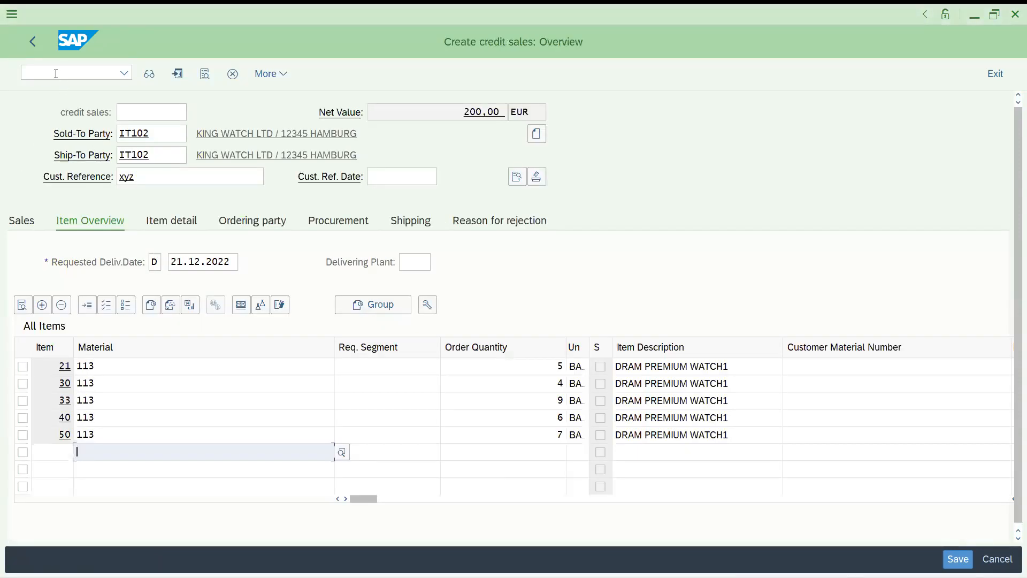
Start a DOR credit order in VA01 for sold-to IT102 with material 113, quantity 1
click(55, 73)
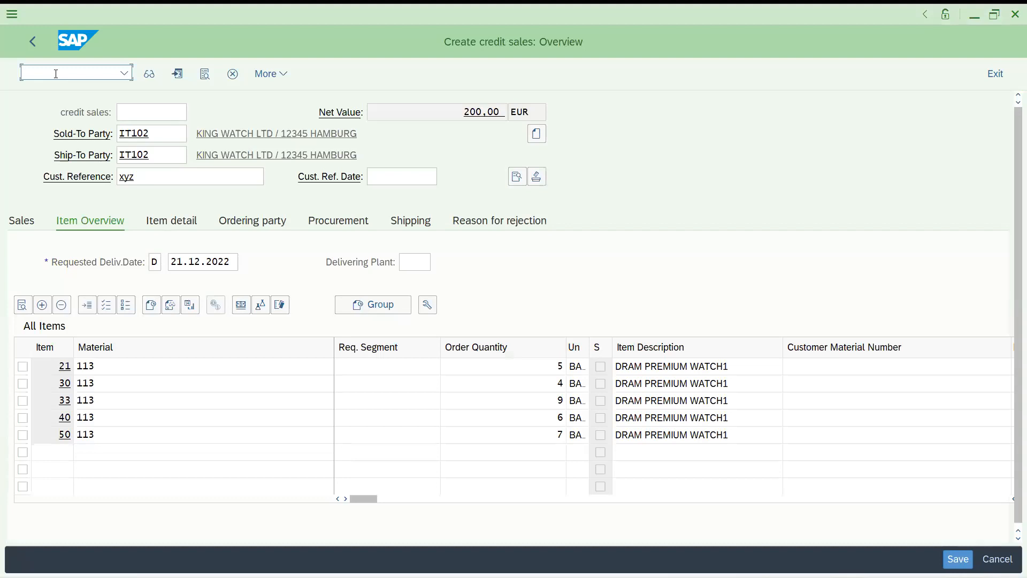
text(/nva01)
key(Return)
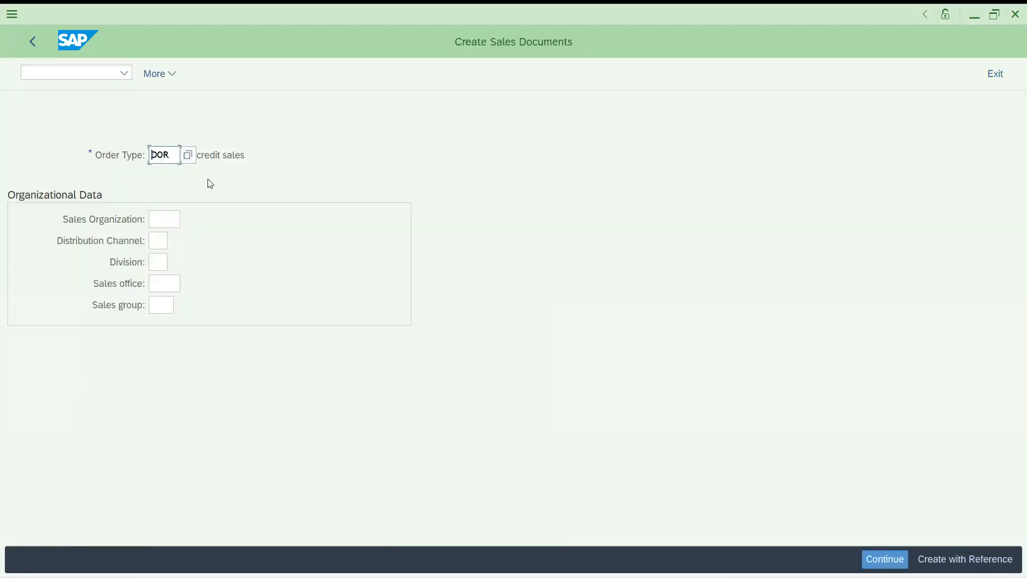
key(Return)
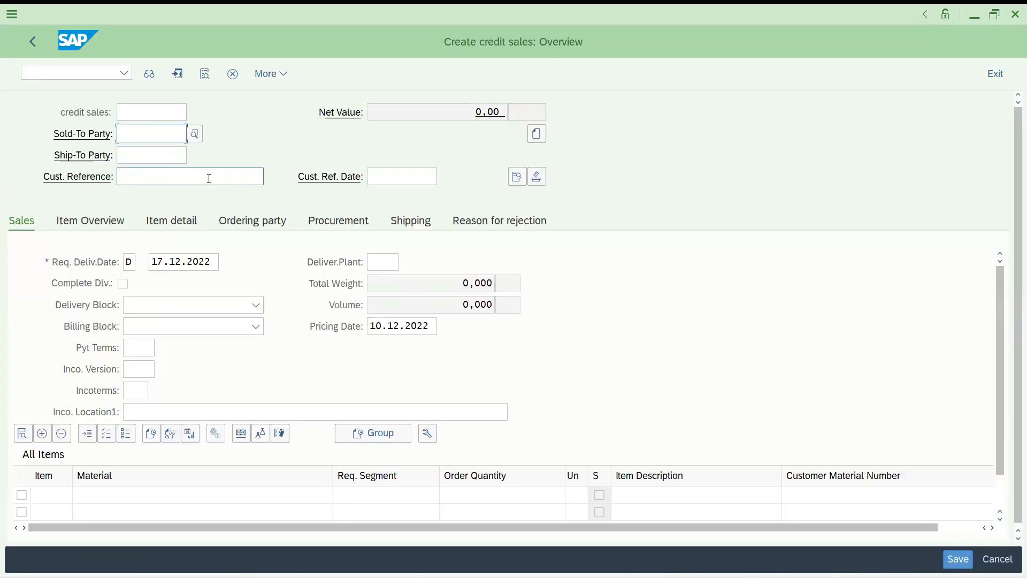
key(Return)
key(Return)
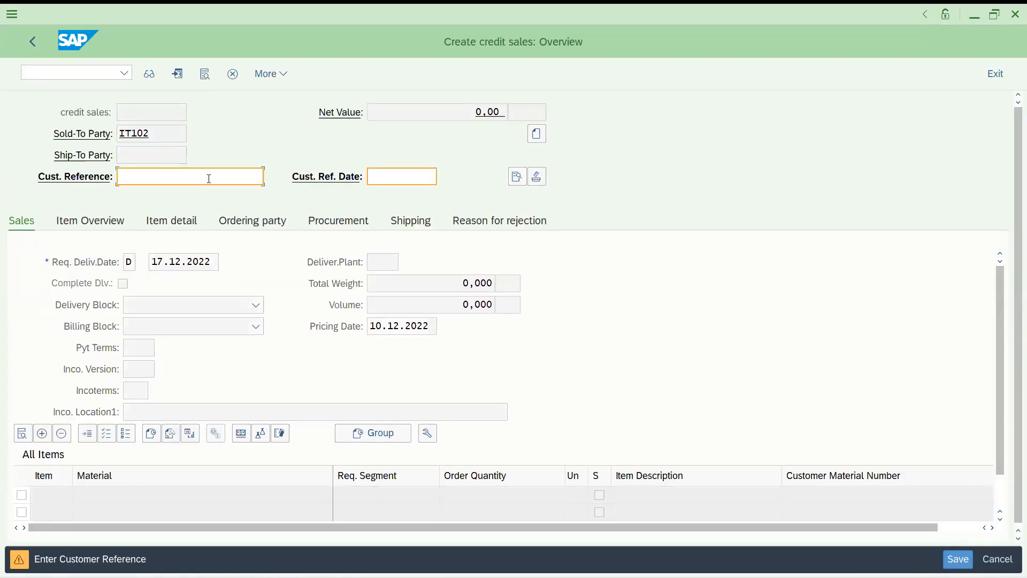
key(Return)
key(Return)
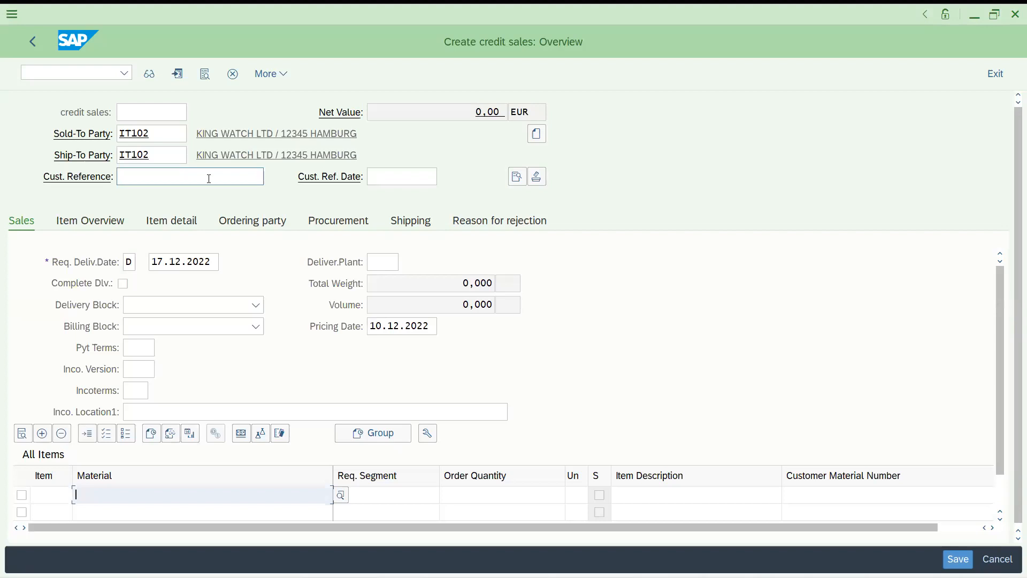
key(Down)
key(Return)
key(Tab)
key(Tab)
text(1)
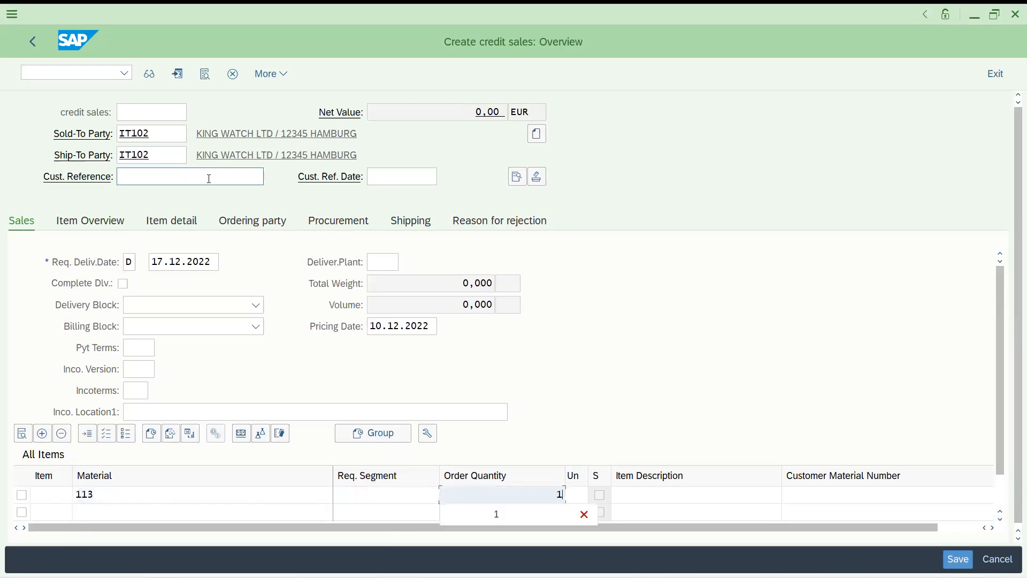
key(Return)
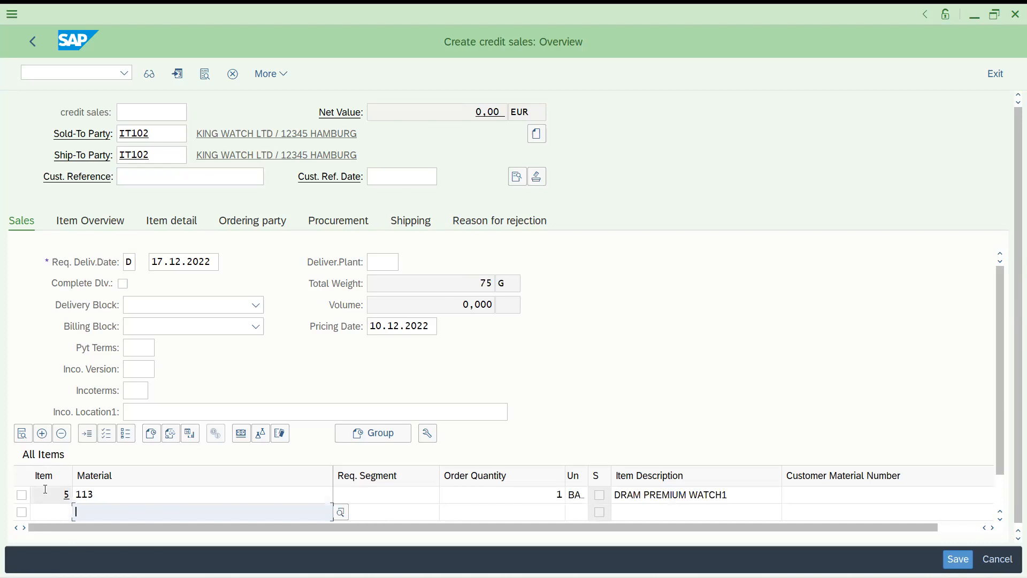
Add a second item of material 113 with quantity 3 in the item overview
click(101, 220)
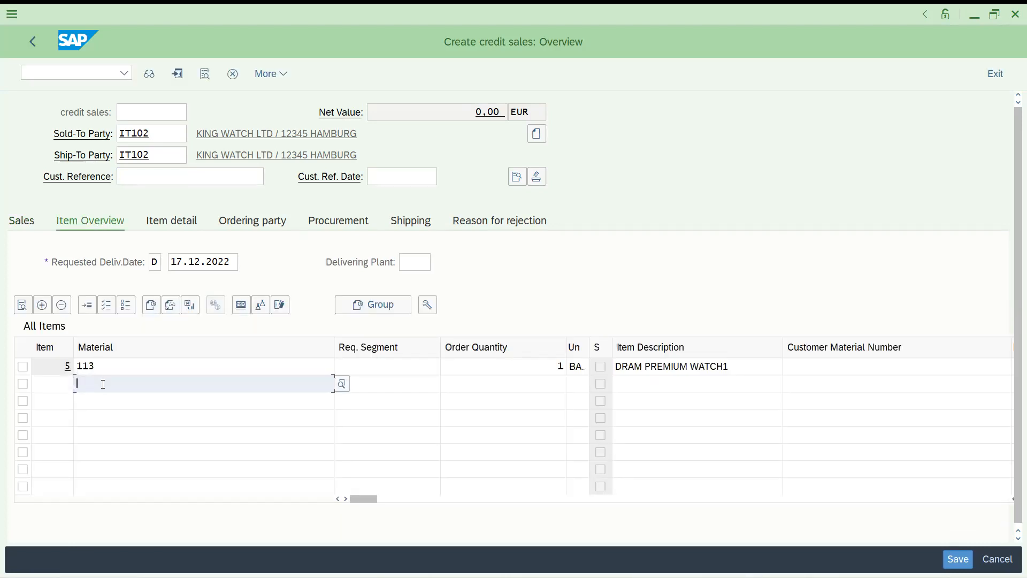
text(113)
key(Tab)
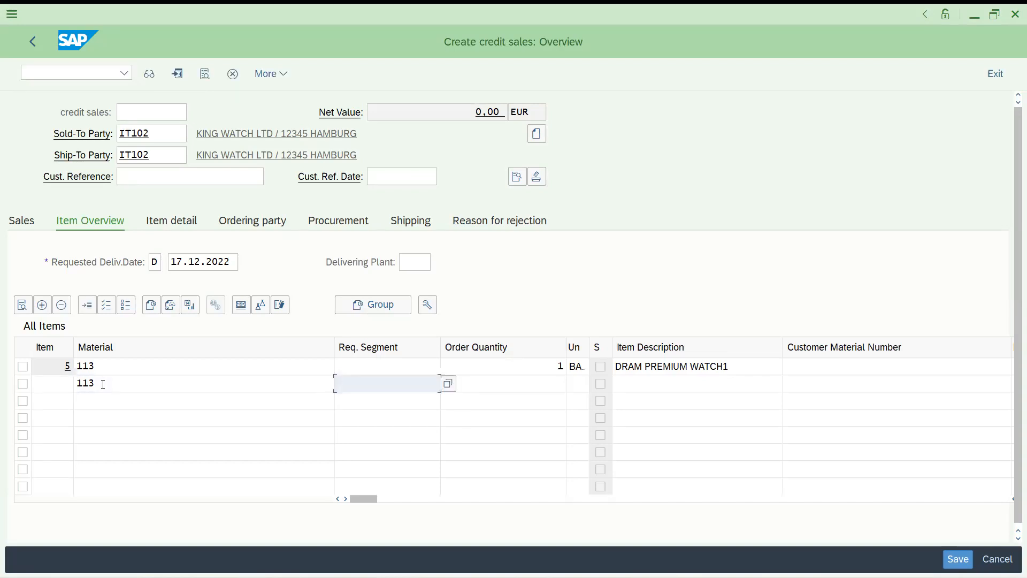
key(Tab)
text(3)
key(Return)
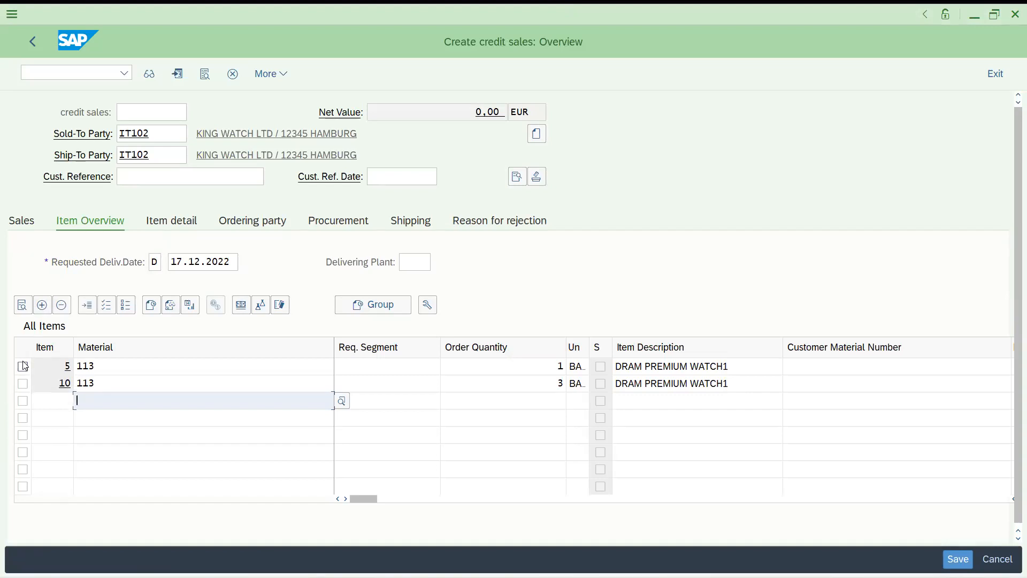
On the Sales tab, add a third row for material 113 from search help below item 10
click(23, 229)
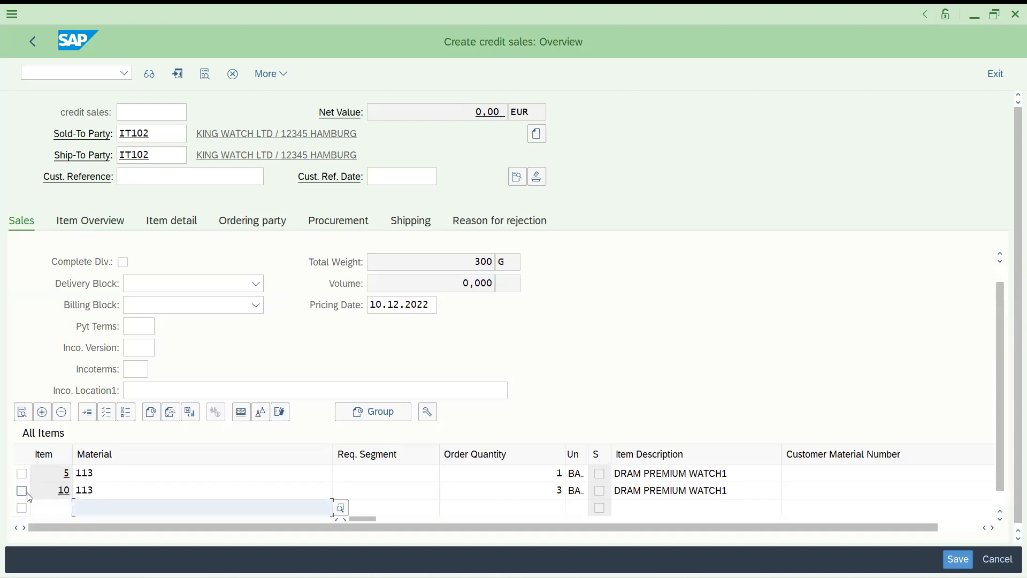
click(23, 492)
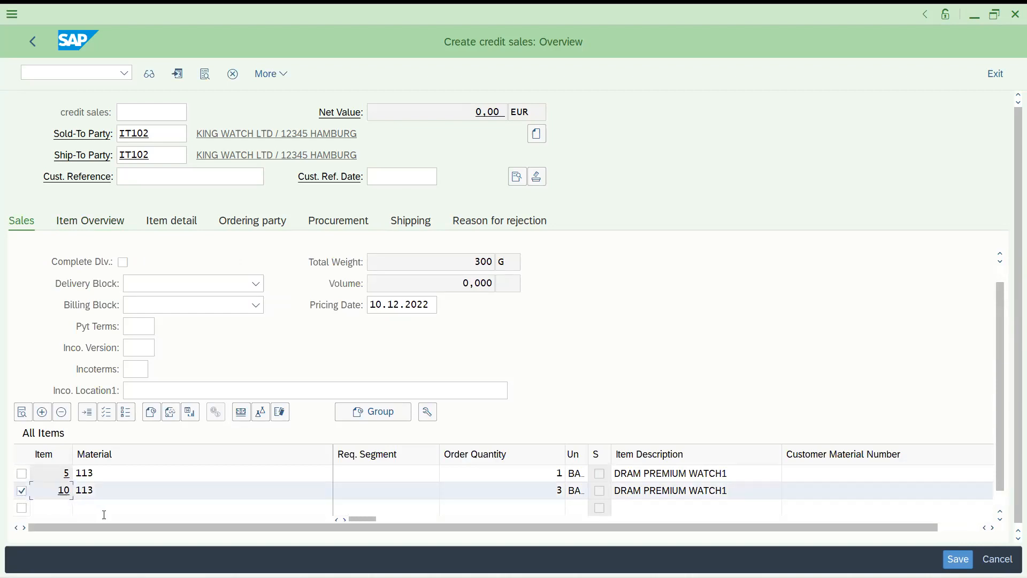
click(125, 510)
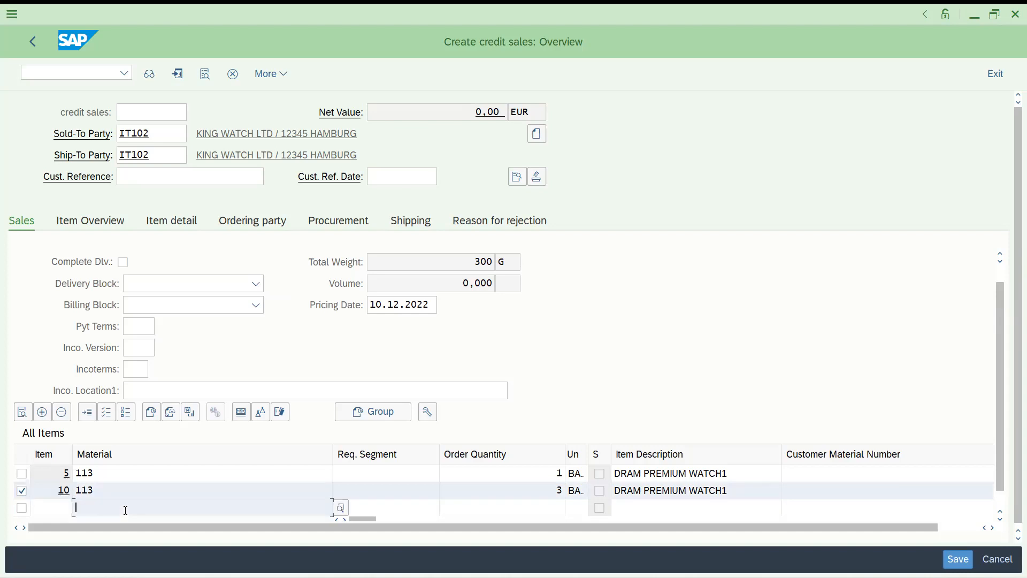
text(113)
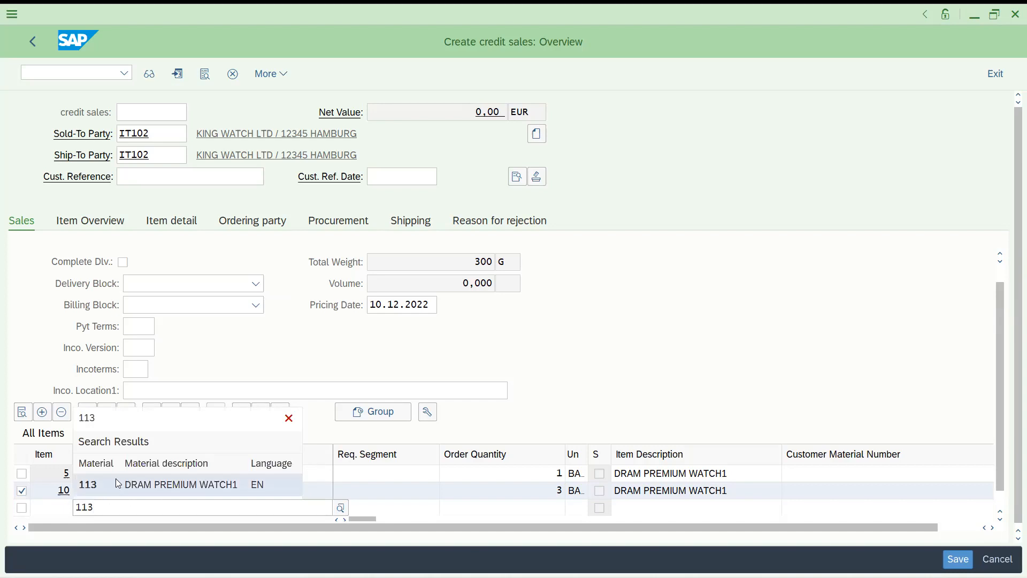
click(104, 485)
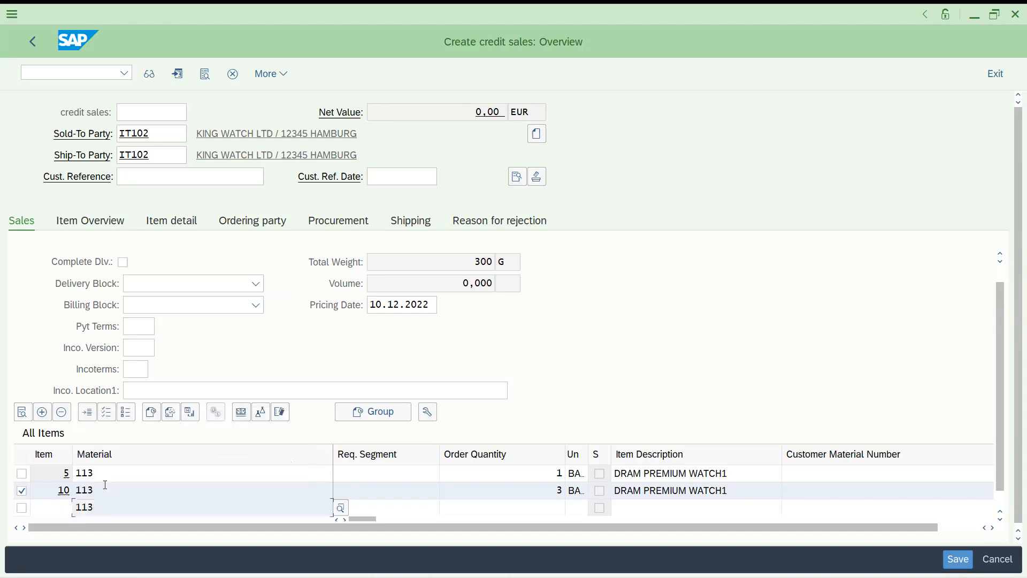
key(Tab)
key(Tab)
key(Tab)
key(Tab)
key(Tab)
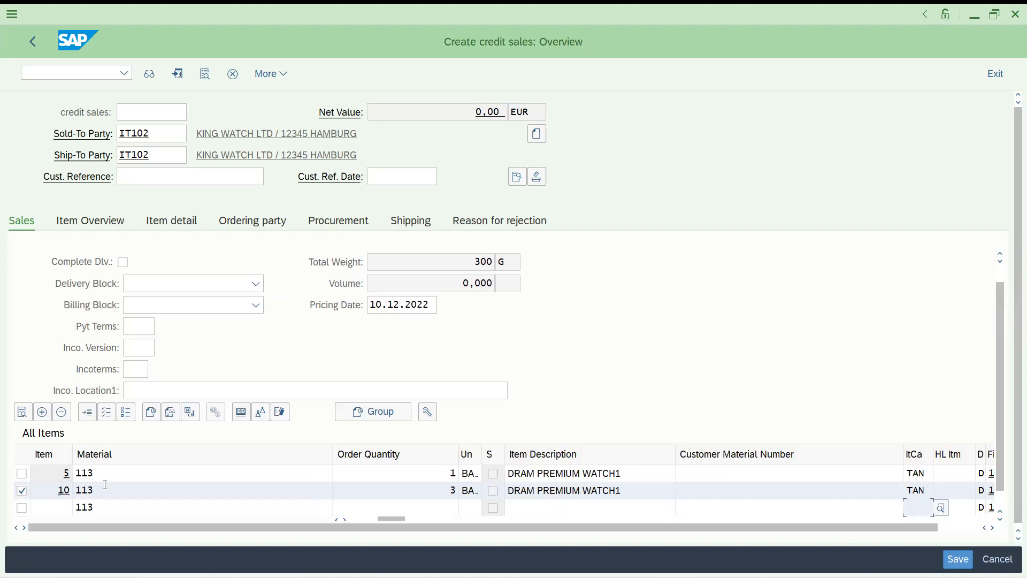
key(Tab)
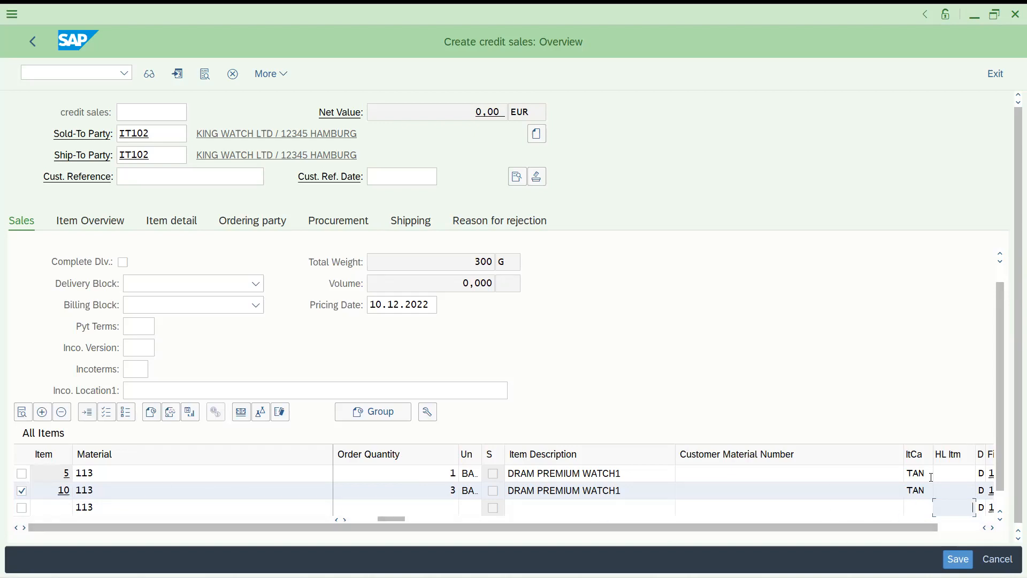
key(Return)
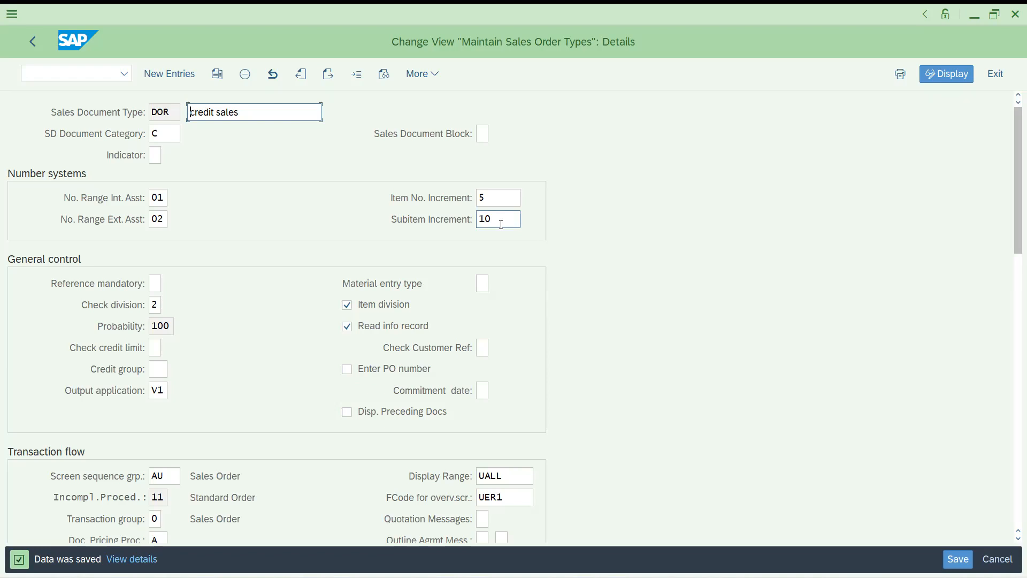
Check the DOR settings show item increment 5 and subitem increment 10
click(492, 221)
click(633, 2)
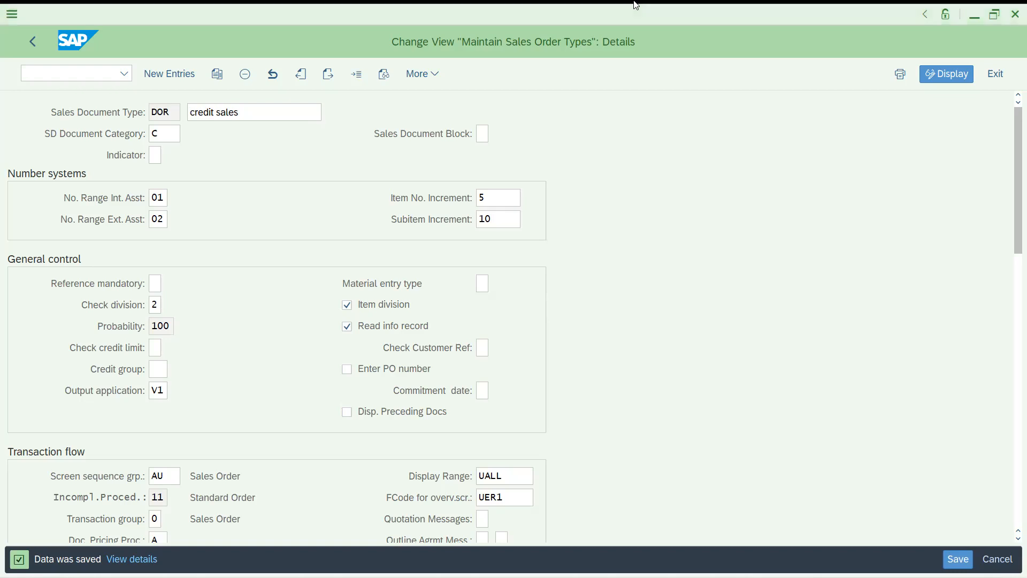